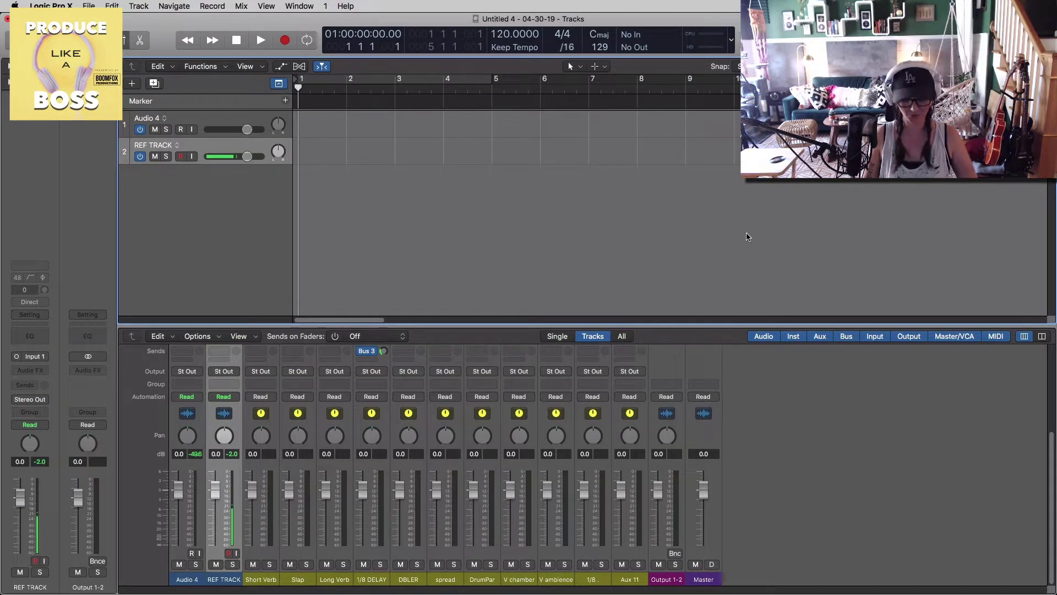
Create a new Drummer track using the Songwriter genre
key("super+Left")
key("super+Left")
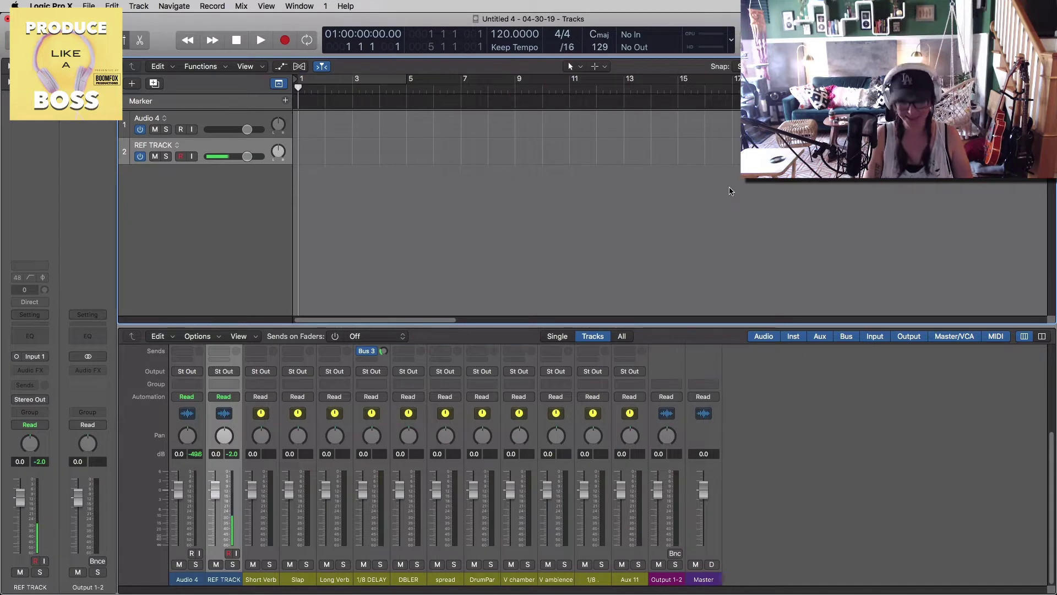
key("alt+super+n")
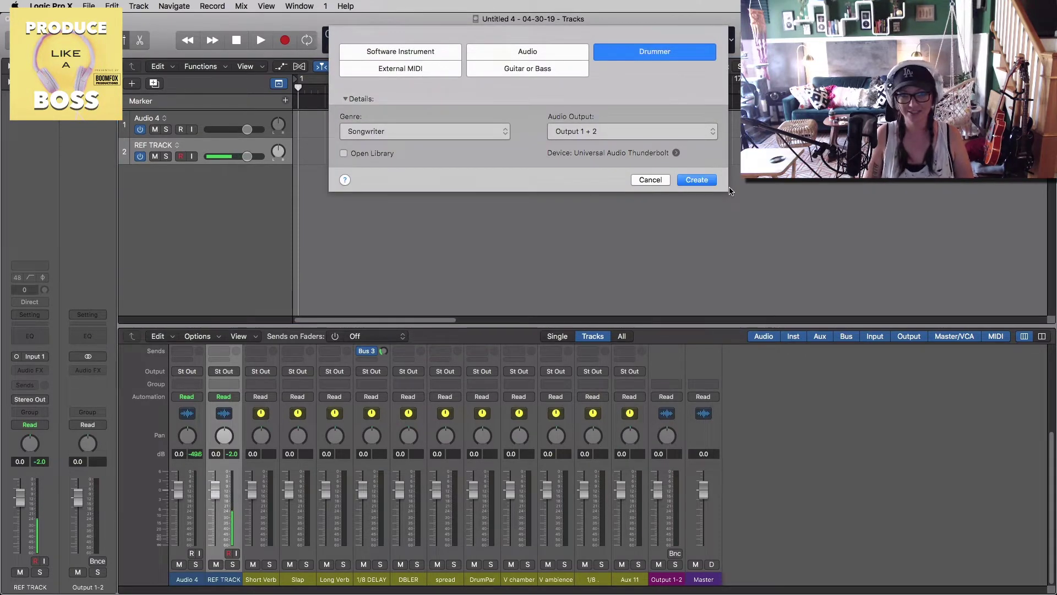
left_click(469, 131)
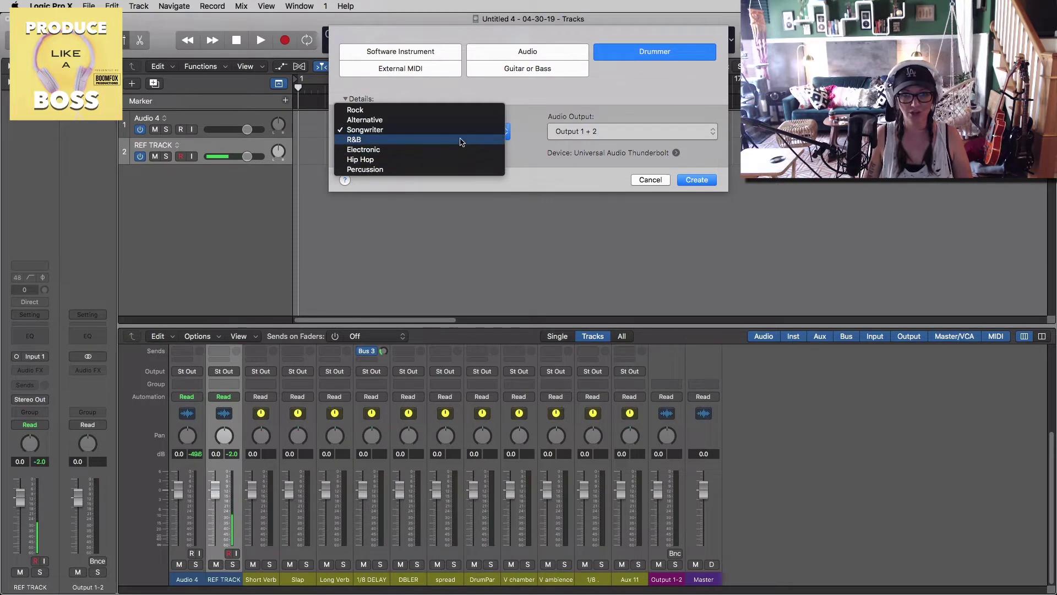
left_click(462, 130)
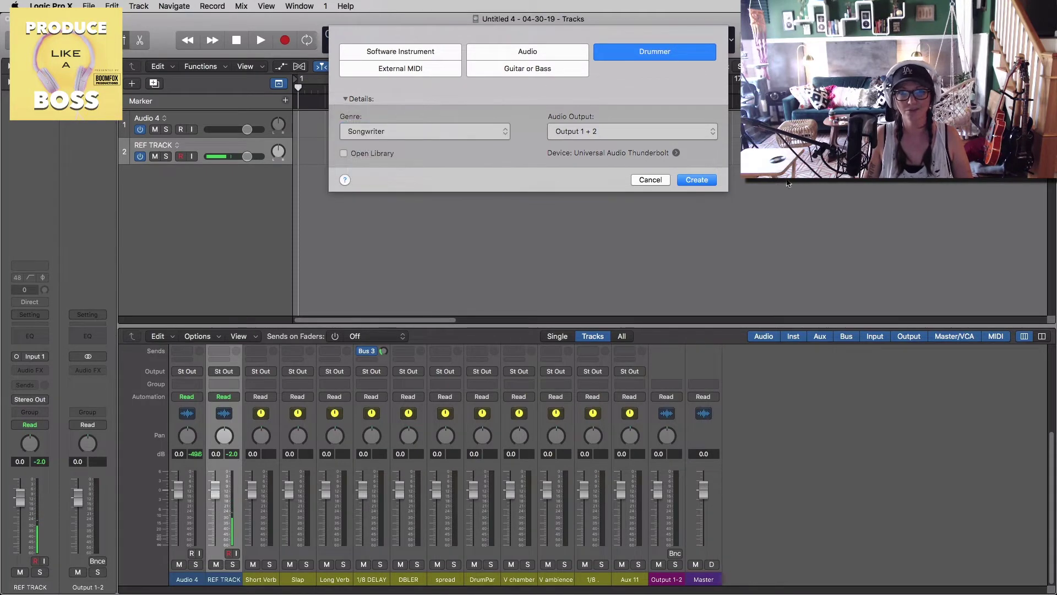
left_click(679, 181)
key("super+Down")
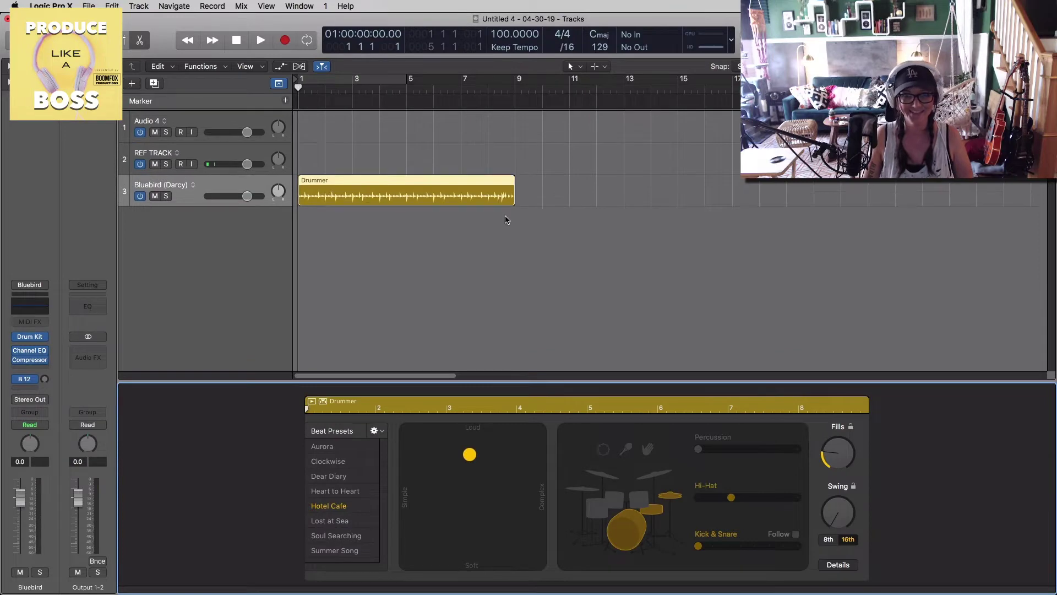
Set the cycle range to bars 1 to 9 and split the Drummer region at bar 5 with the Scissors tool
left_click(384, 81)
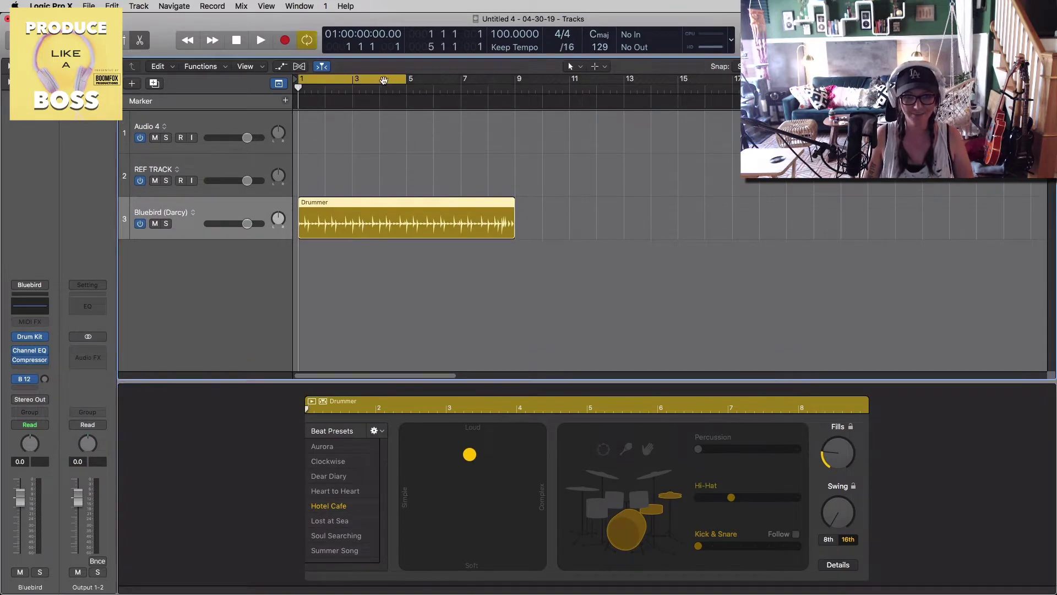
left_click_drag(410, 83, 516, 86)
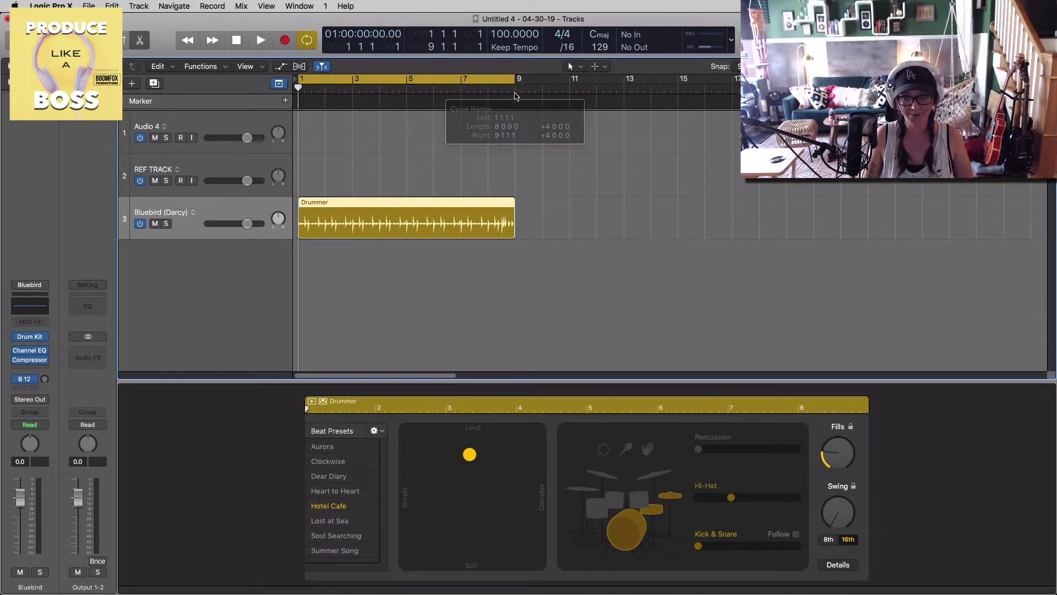
left_click(598, 67)
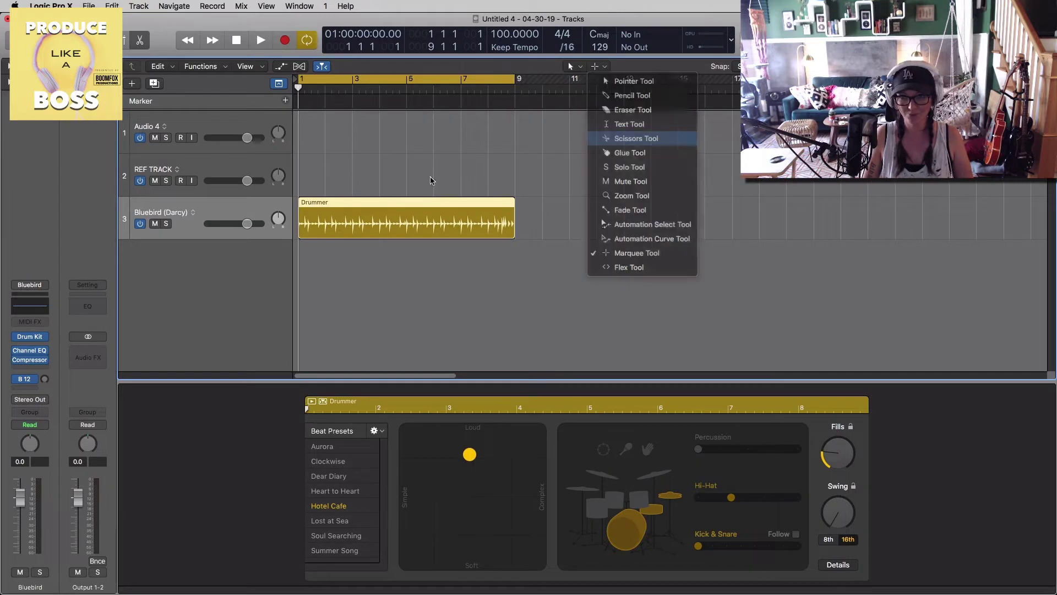
left_click(628, 134)
left_click(408, 223, "super")
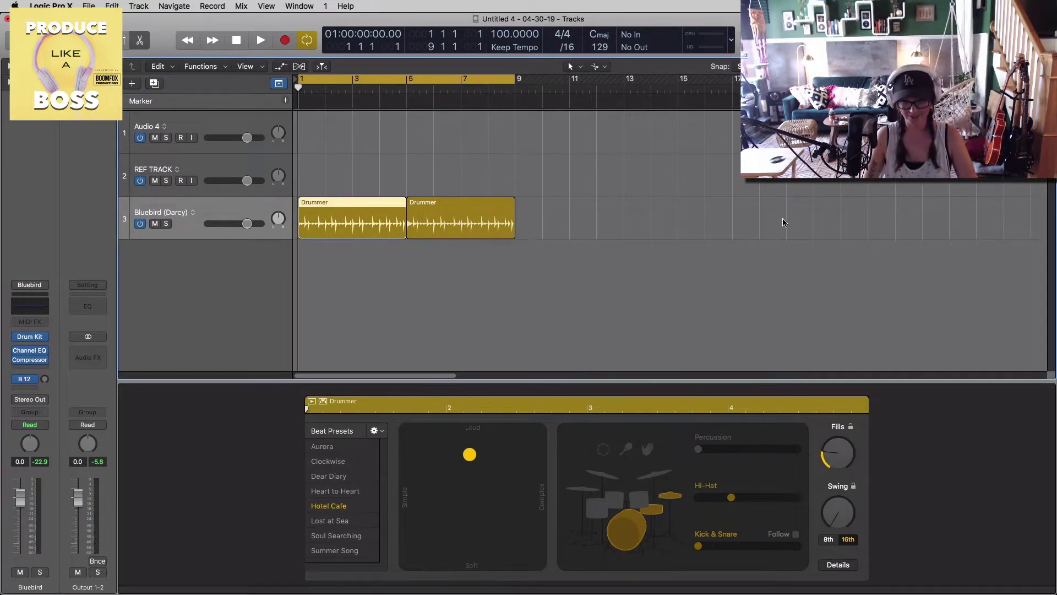
Play the first Drummer region and soften its performance to midway between loud and soft, keeping the complexity centred
key("space")
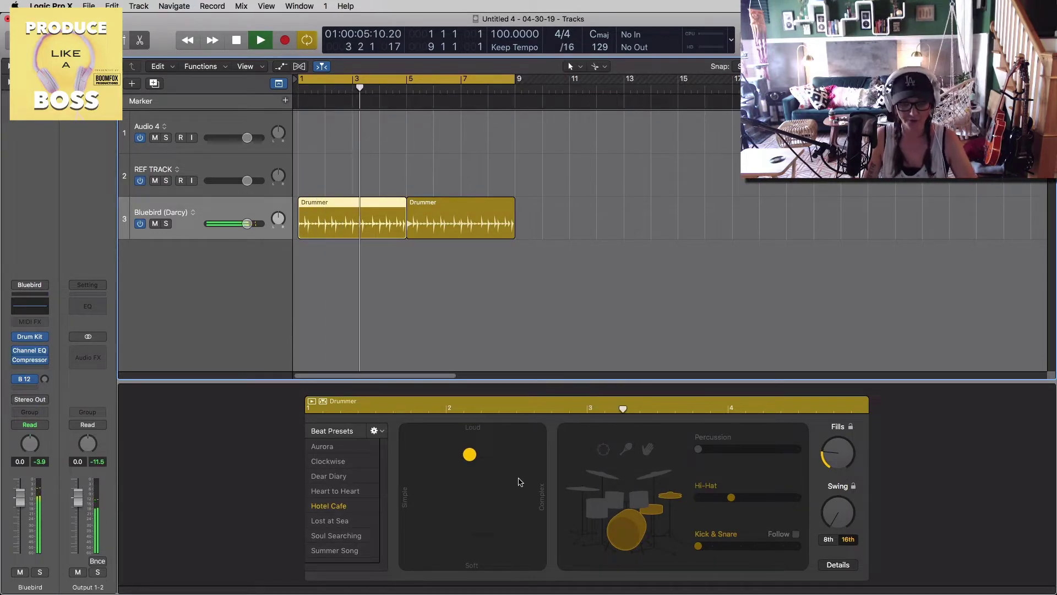
left_click_drag(469, 455, 469, 494)
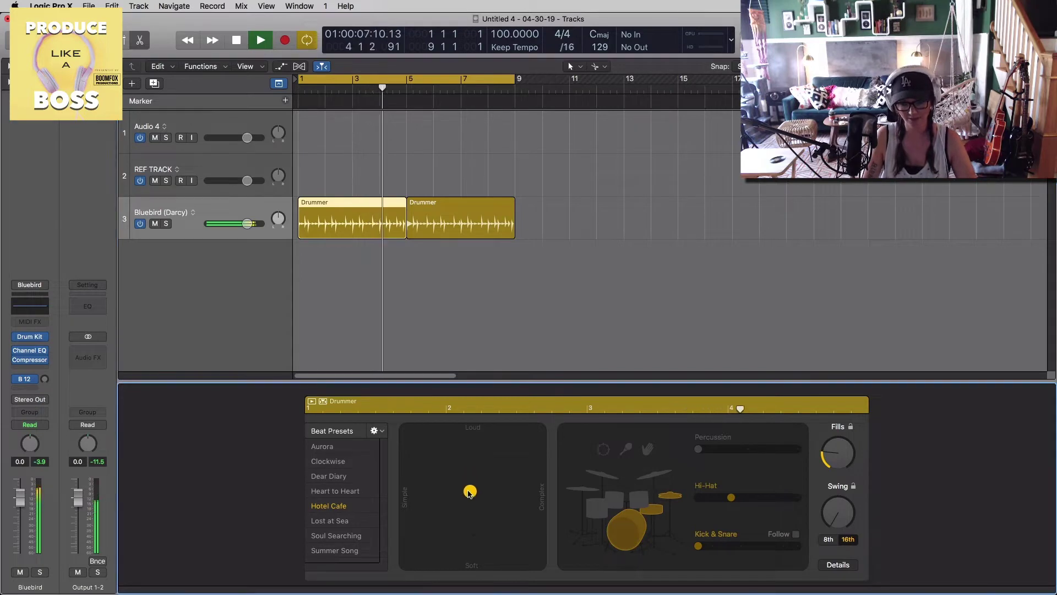
key("Return")
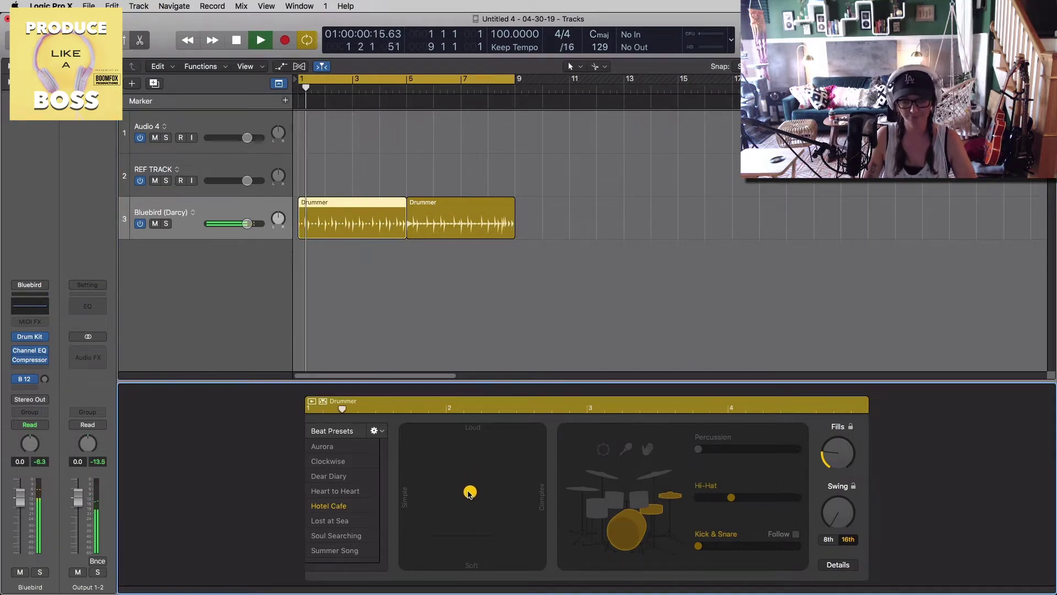
key("space")
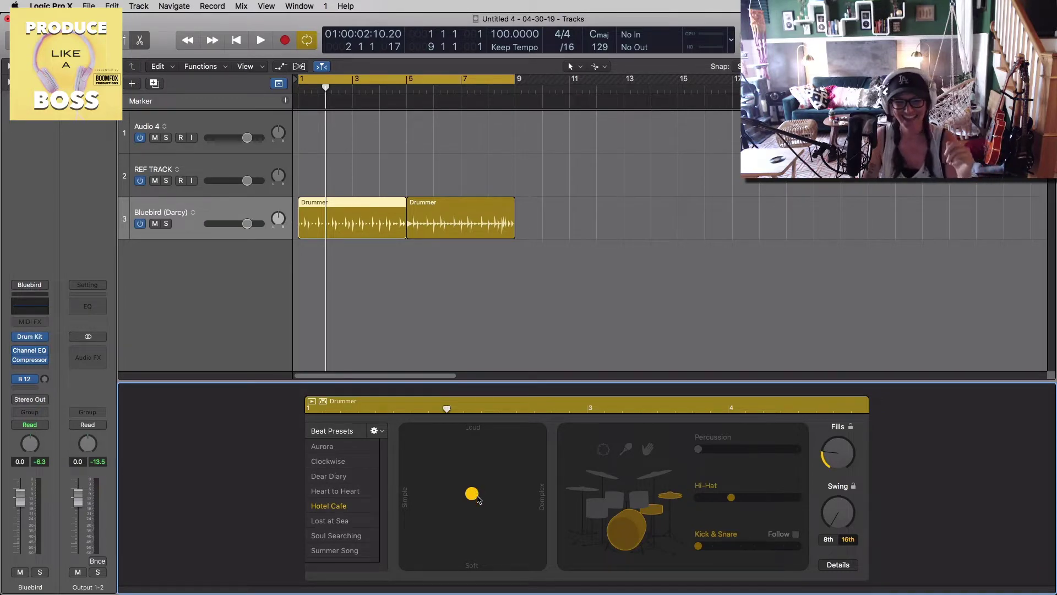
Audition the first Drummer region with a loud, complex performance, and lower it to a soft, complex one
left_click_drag(478, 496, 524, 457)
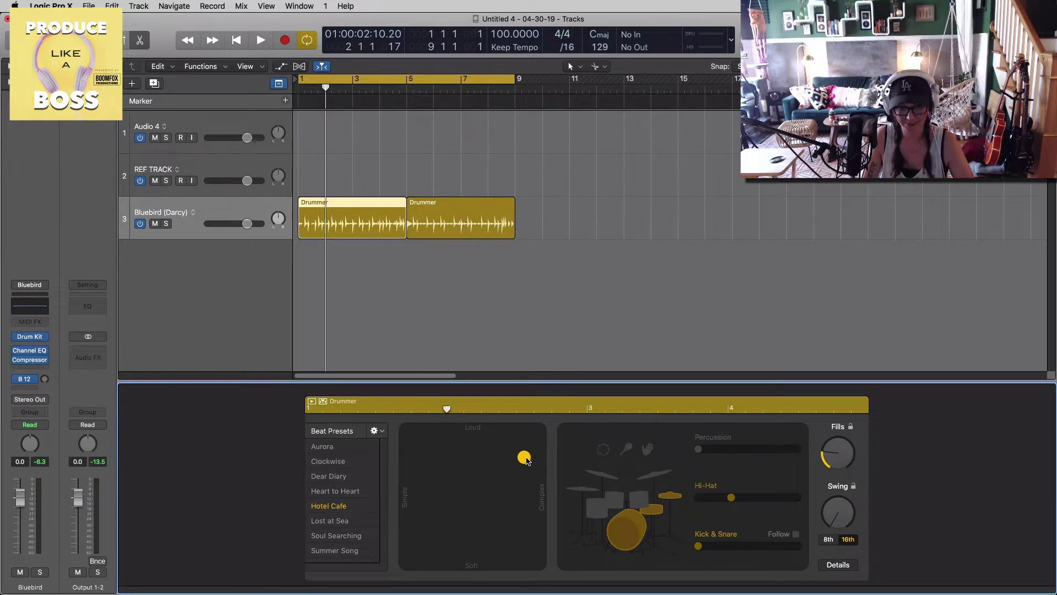
key("space")
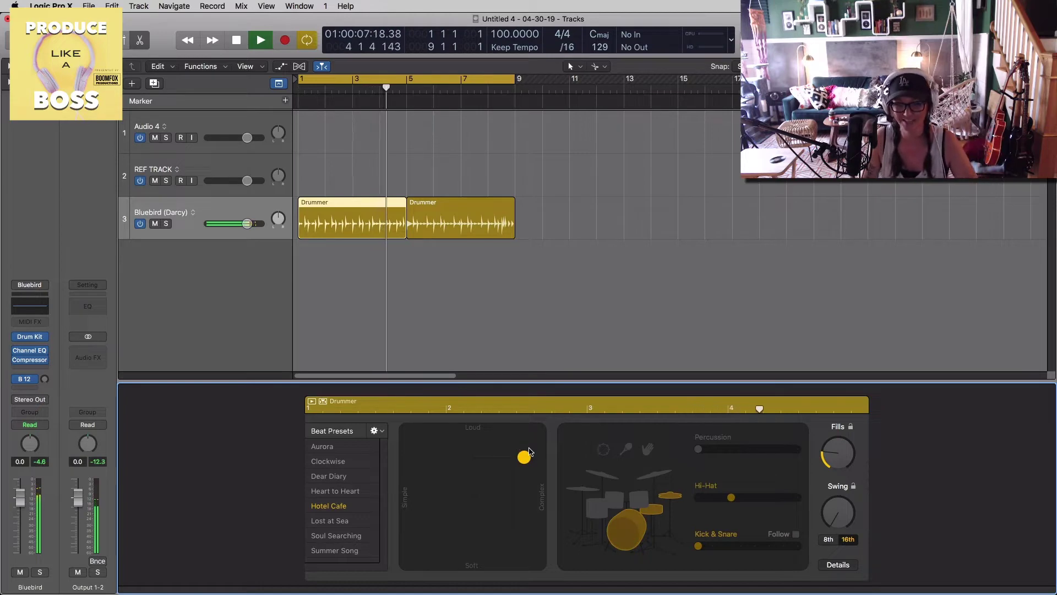
left_click_drag(524, 457, 525, 539)
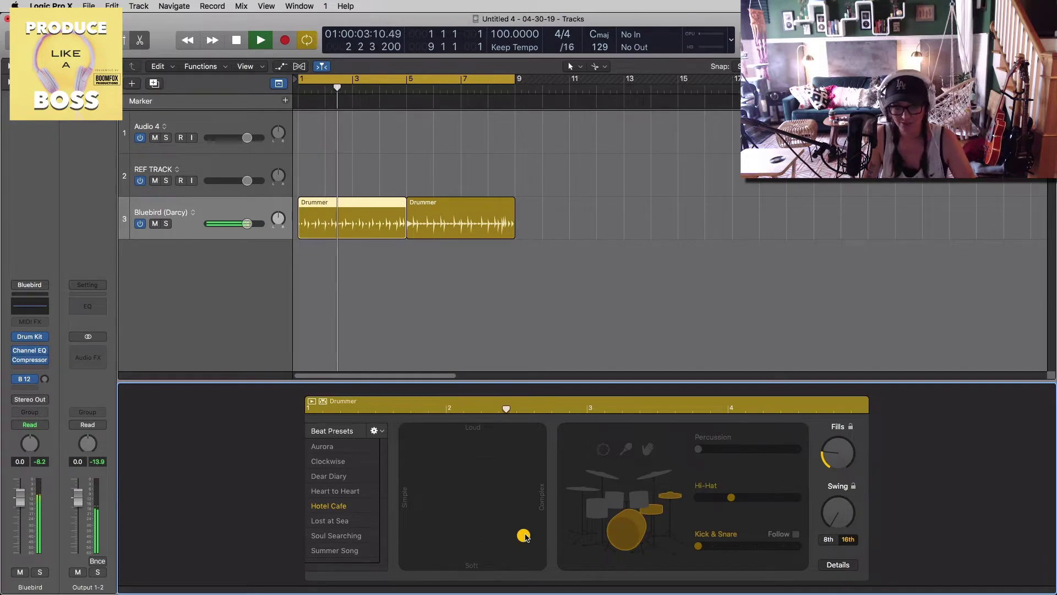
key("space")
Audition the first Drummer region with a very soft performance of medium complexity
left_click_drag(524, 534, 480, 547)
key("space")
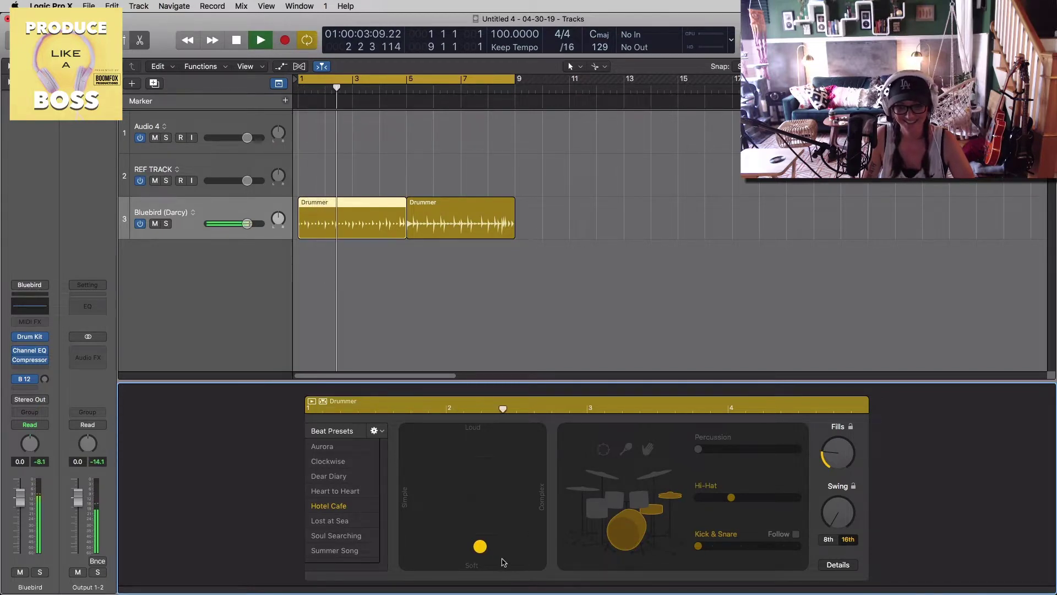
key("space")
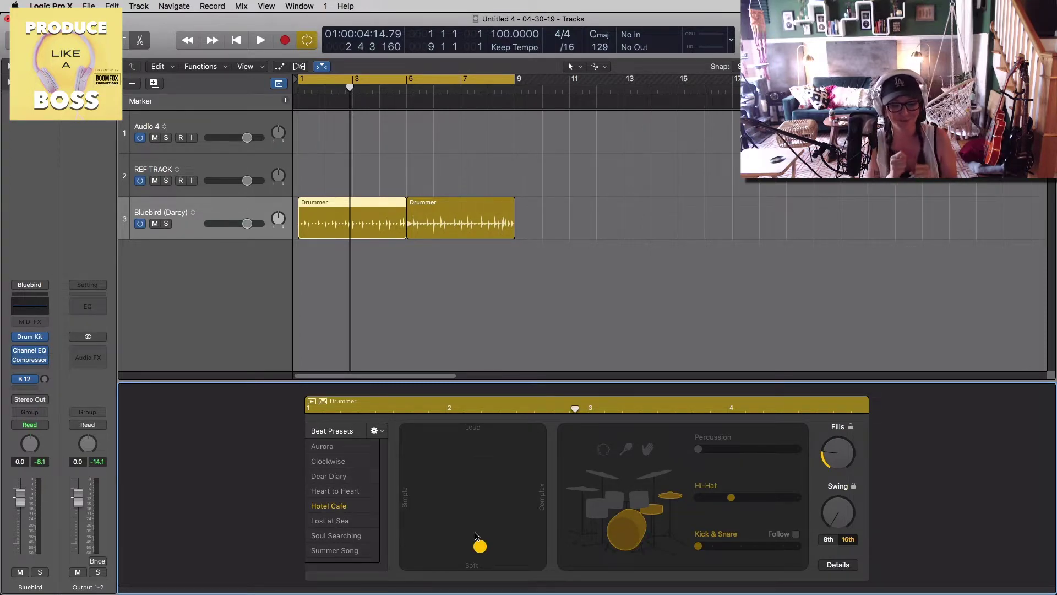
Return the first region's performance to the centre of the loudness and complexity ranges, and shorten the cycle range to bars 1 to 5
left_click_drag(481, 543, 476, 497)
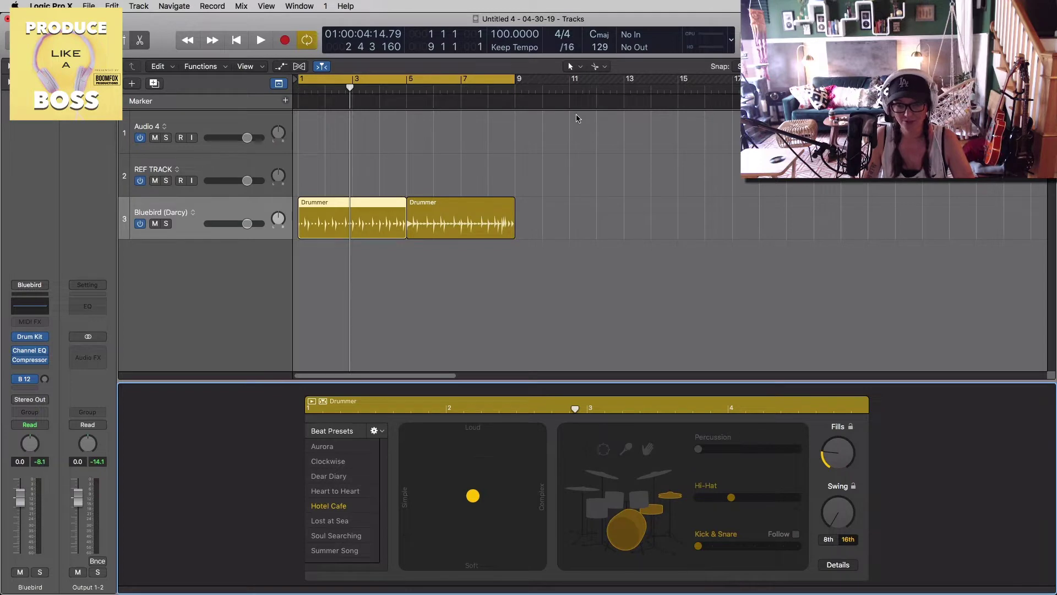
left_click_drag(517, 82, 407, 80)
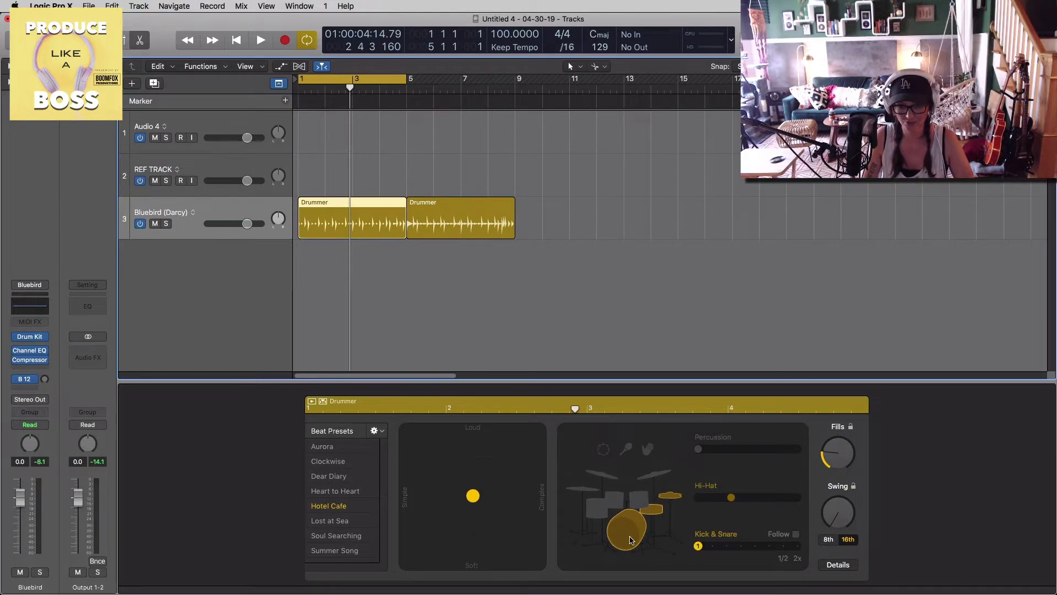
Raise the Fills amount of the first Drummer region to just under halfway
left_click(834, 457)
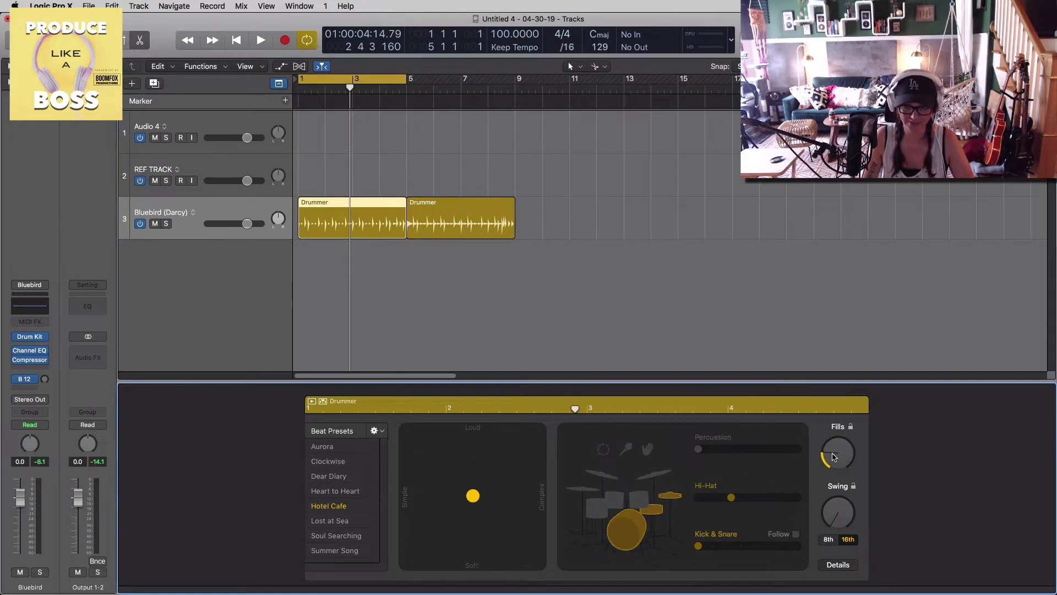
left_click_drag(830, 449, 834, 441)
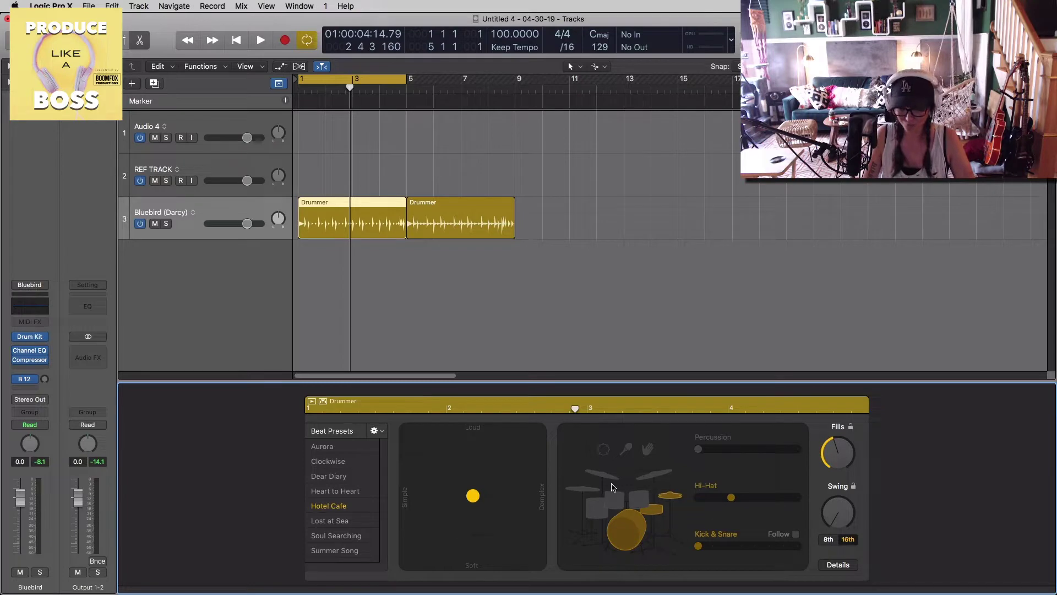
Switch the kit from hi-hat to cymbals and audition cymbal variations 2 and 3 during playback, settling on variation 2
left_click(656, 476)
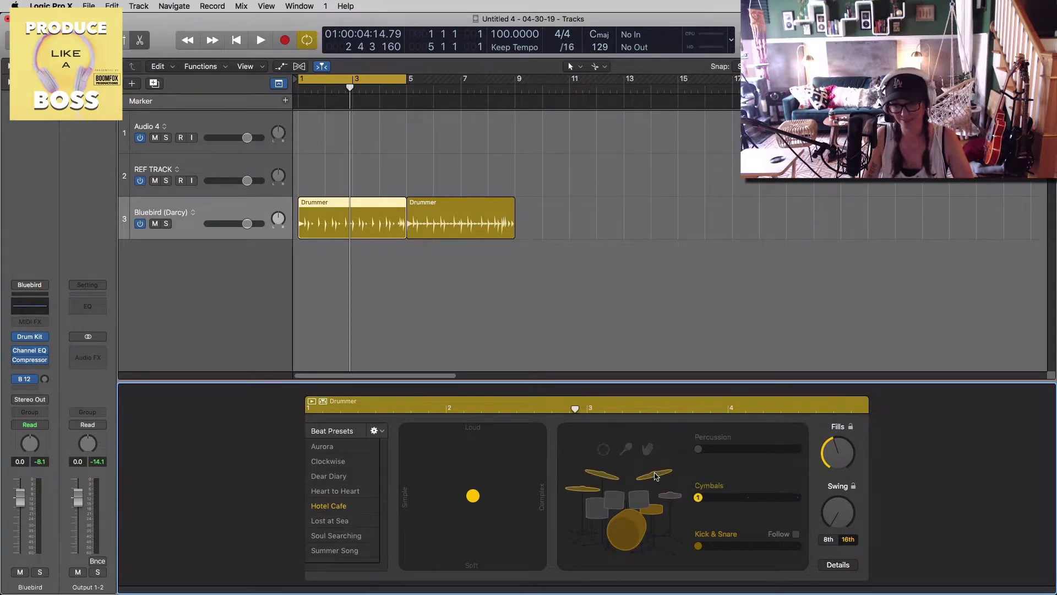
key("space")
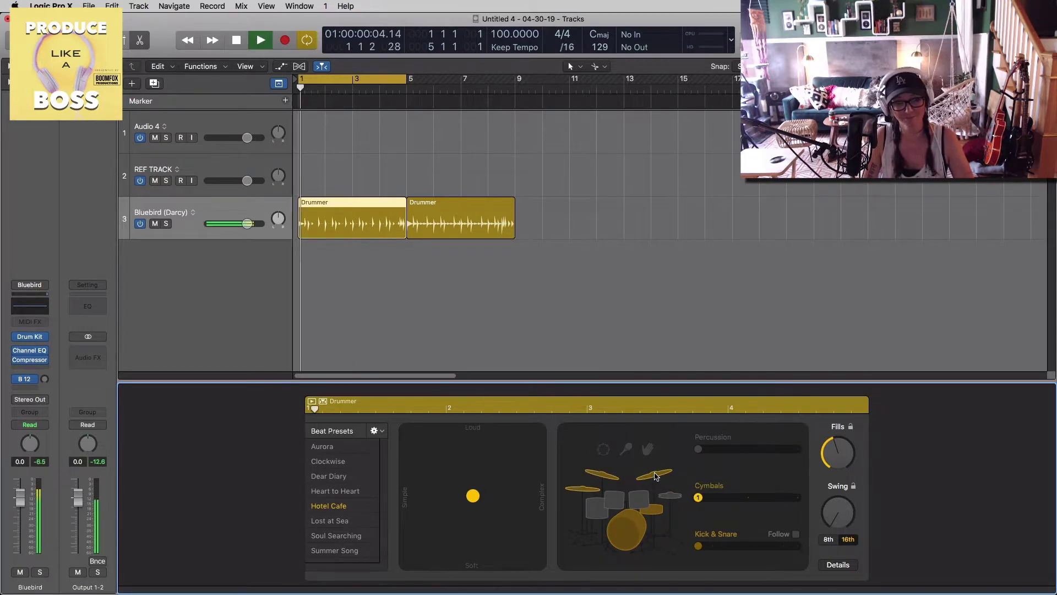
left_click(748, 498)
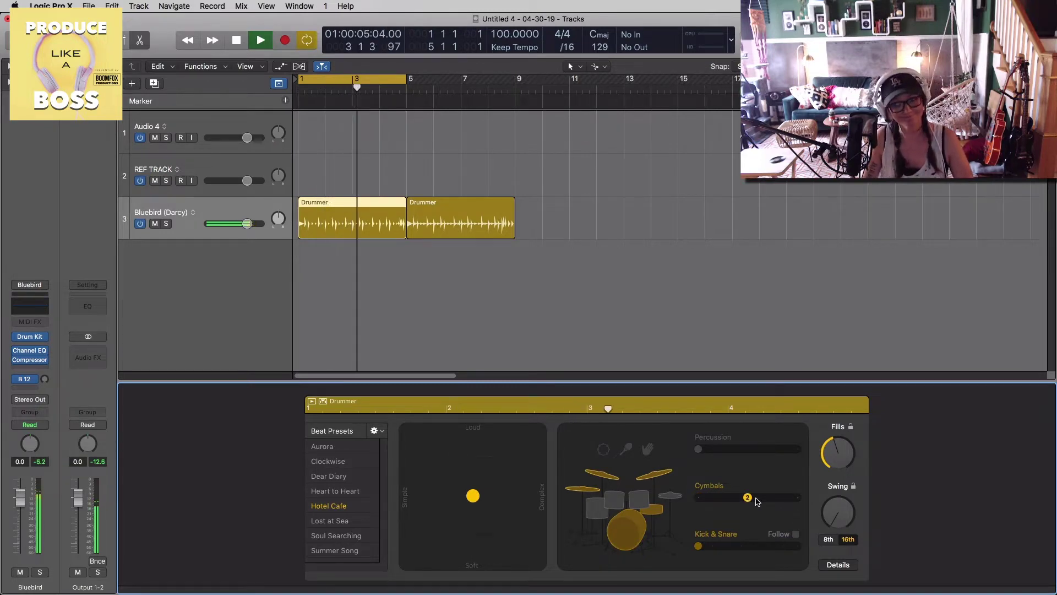
left_click(798, 498)
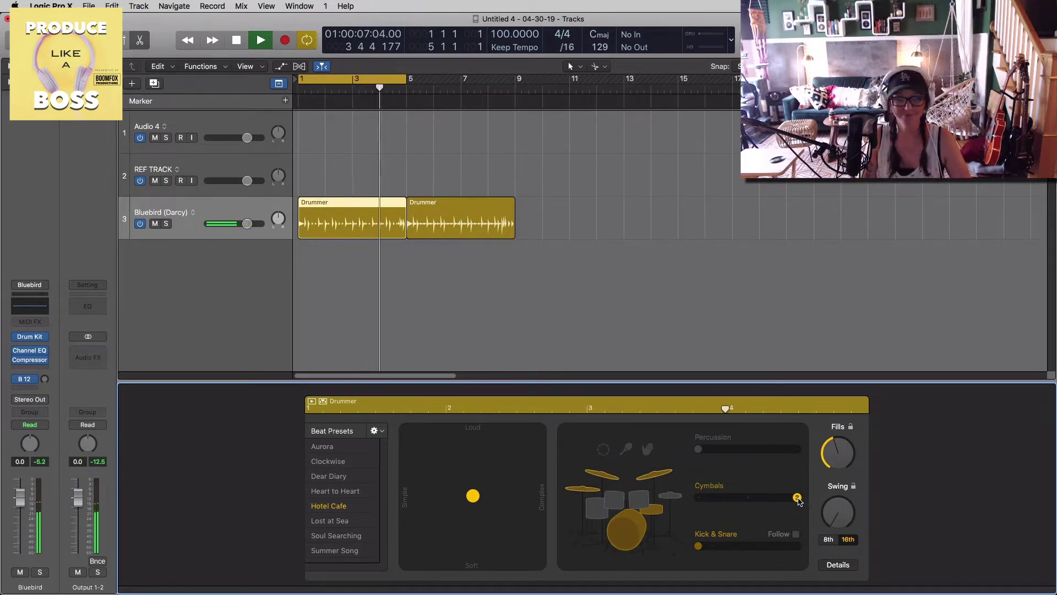
left_click(752, 498)
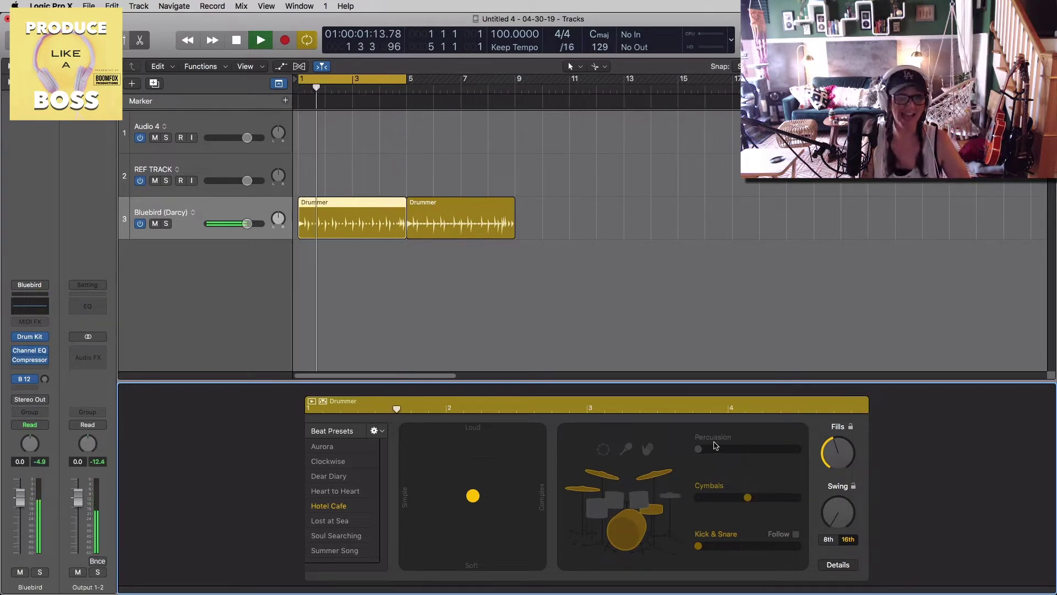
Add the tambourine to the beat and audition its second and highest percussion variations, ending on the highest
left_click(604, 448)
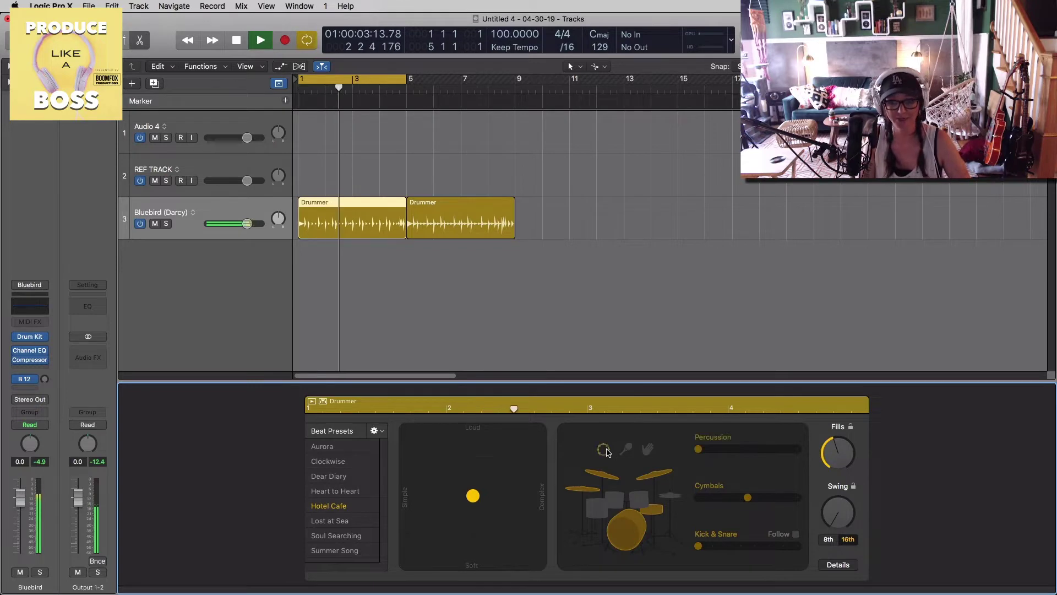
left_click(751, 450)
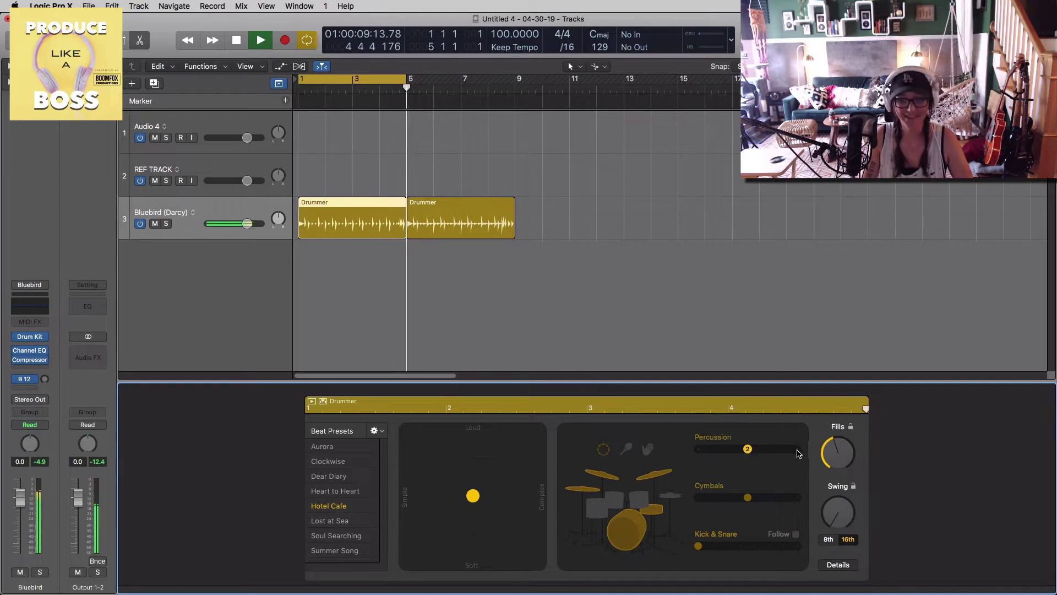
left_click_drag(749, 449, 798, 453)
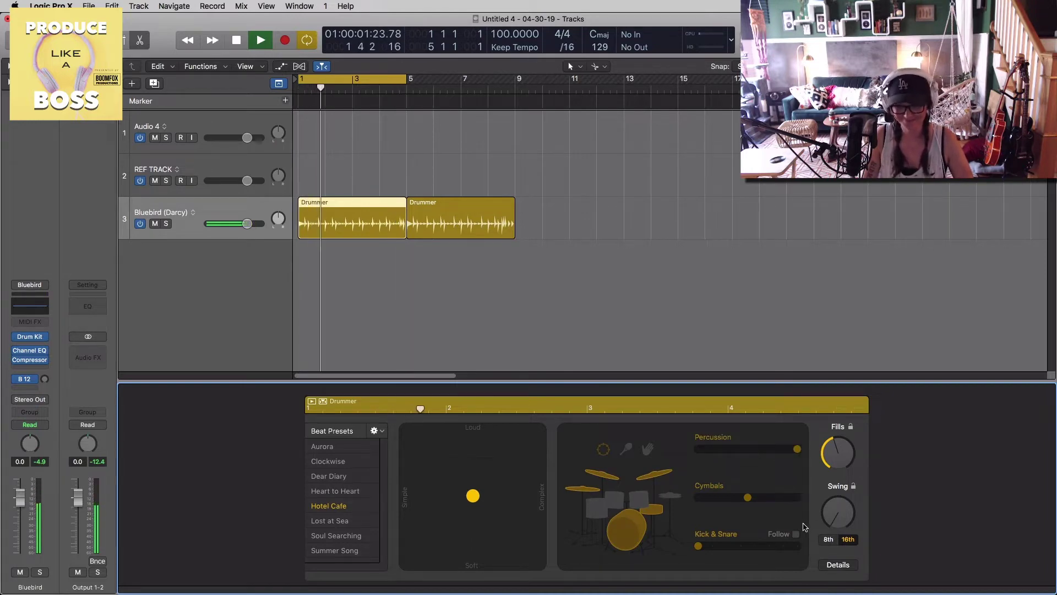
key("space")
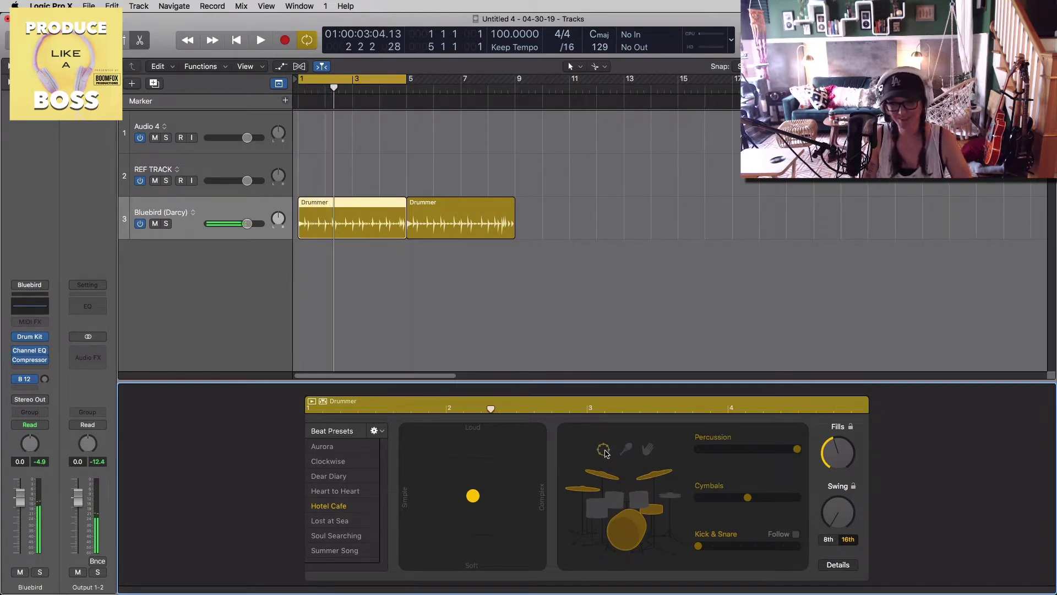
Remove the tambourine from the beat and switch the kit from cymbals back to hi-hat
left_click(604, 451)
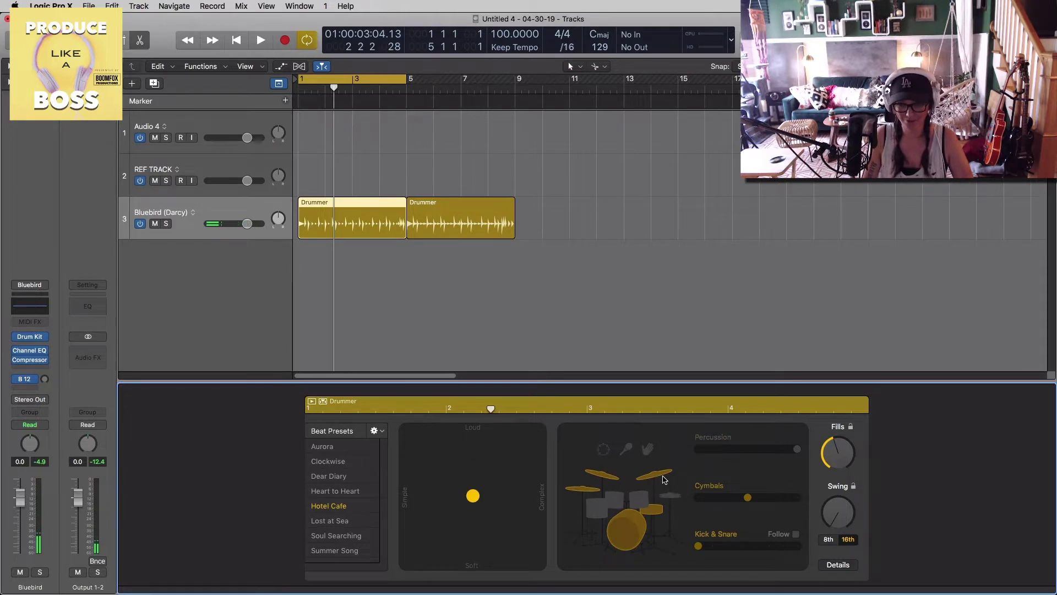
left_click(664, 479)
left_click(672, 497)
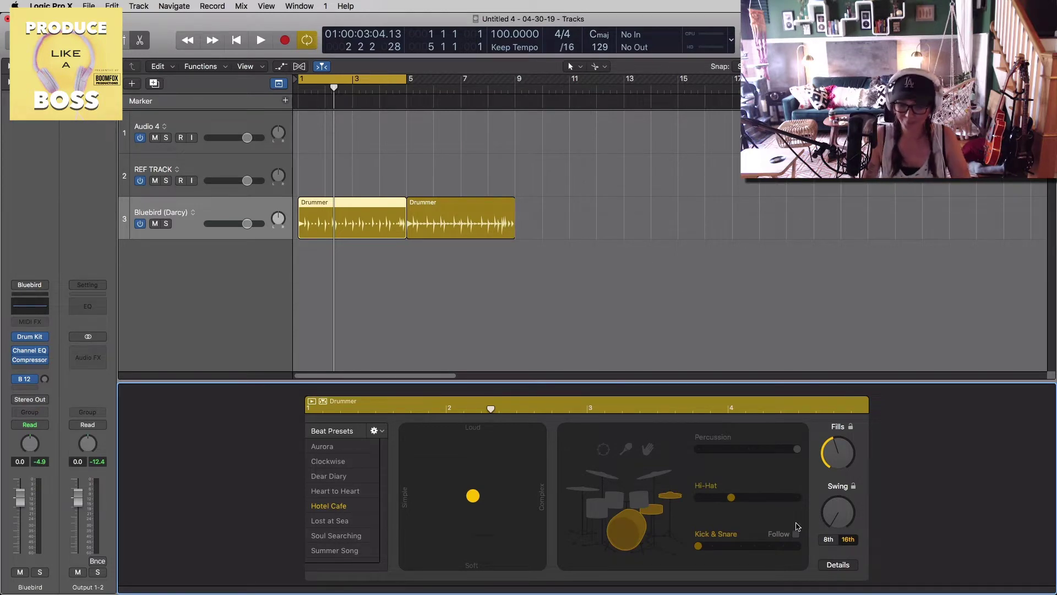
Raise the first region's Swing to 63%, play it, and increase the Swing further while listening
left_click_drag(852, 515, 828, 459)
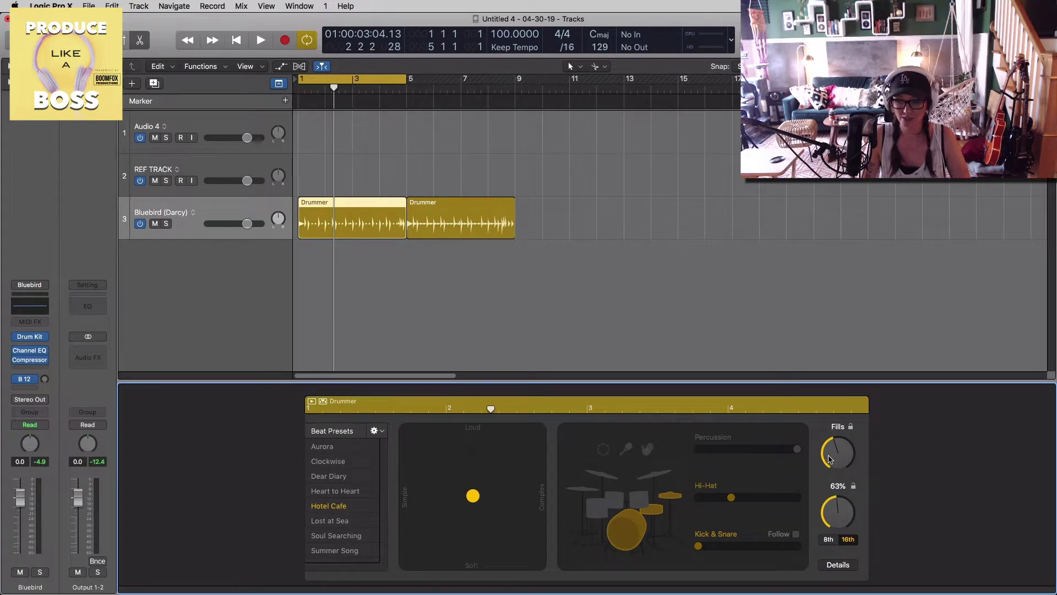
key("space")
left_click_drag(837, 502, 835, 478)
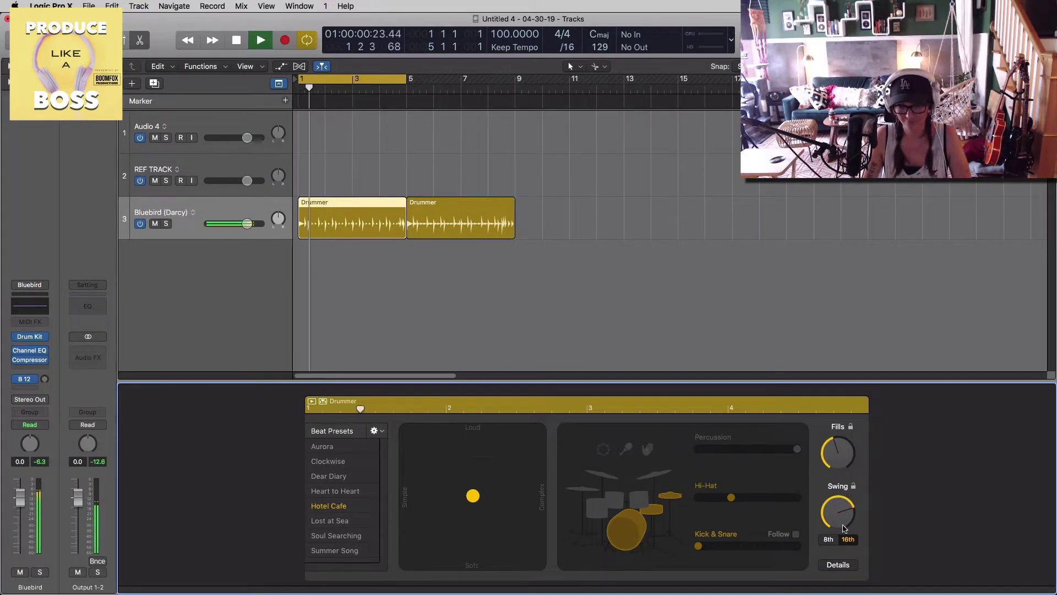
Switch the first region's Swing to 8th notes, reduce the Swing amount while listening, and stop playback
left_click(829, 539)
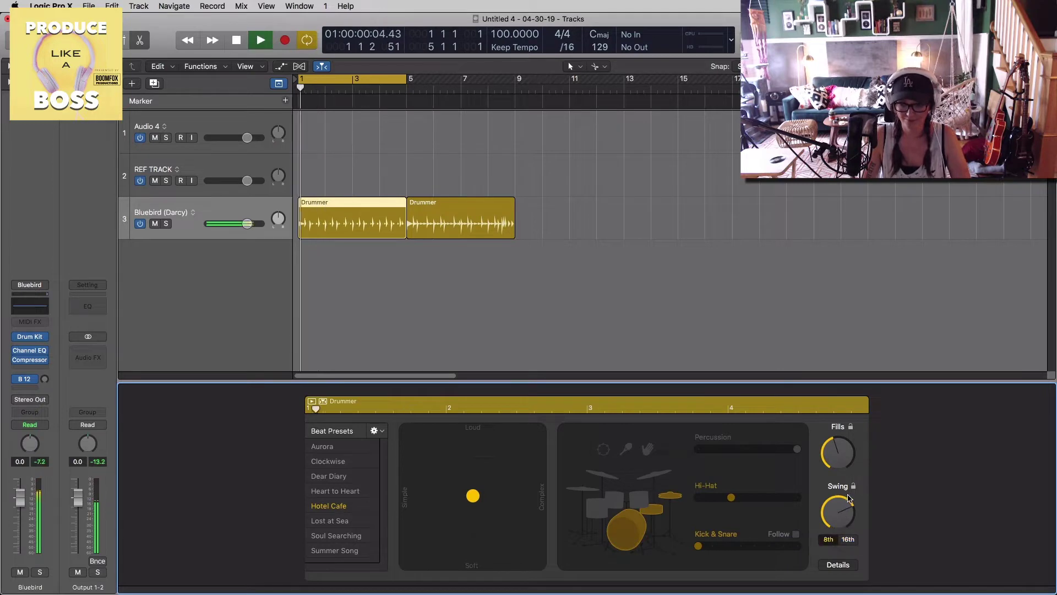
left_click_drag(842, 509, 834, 523)
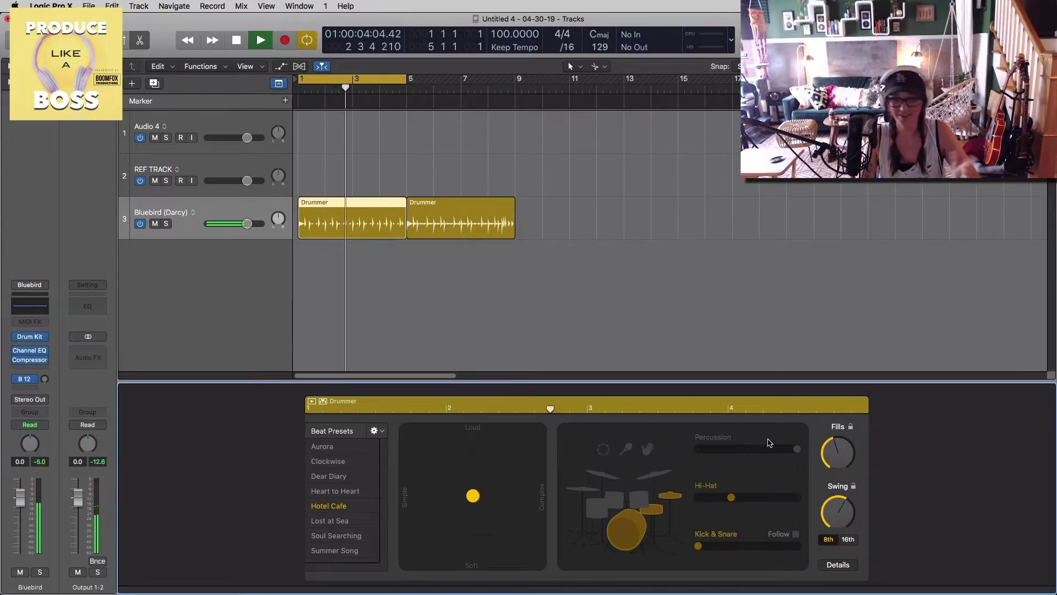
key("space")
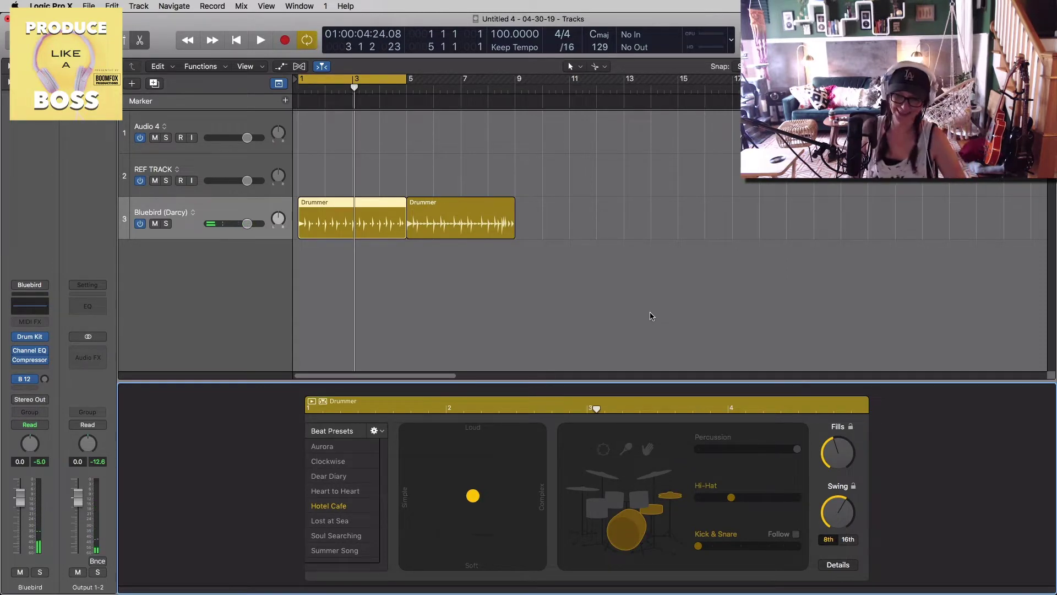
Audition Kick & Snare variations 7 and 8 during playback, and return to the first variation
left_click(783, 546)
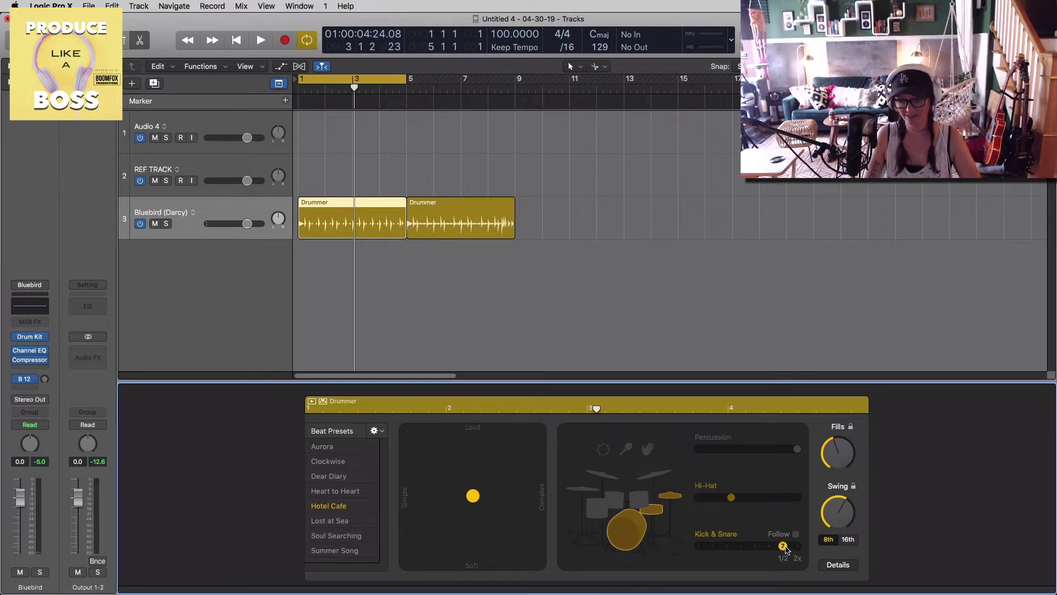
key("space")
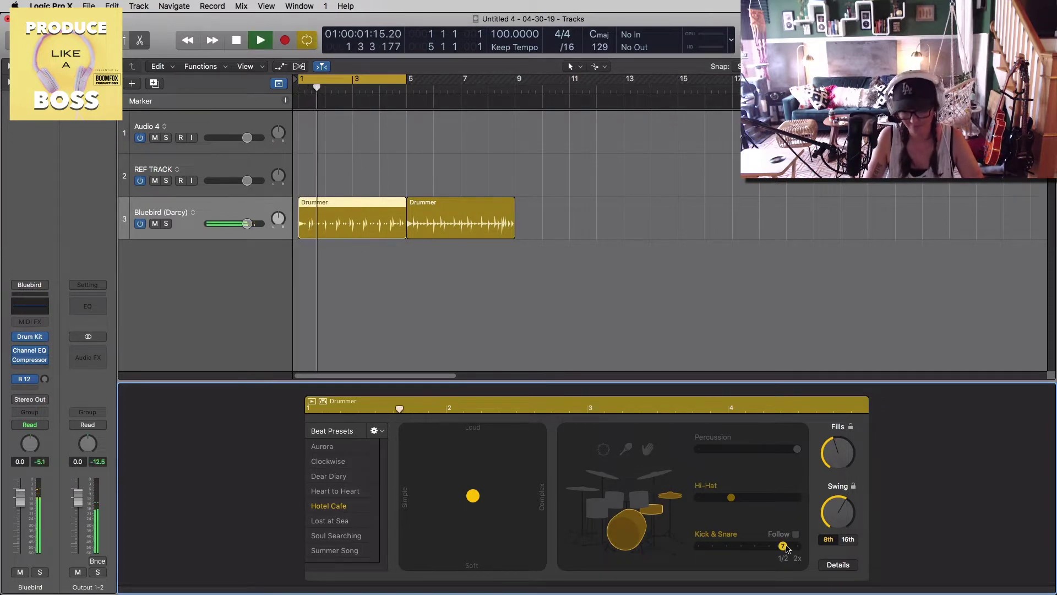
left_click_drag(787, 545, 797, 546)
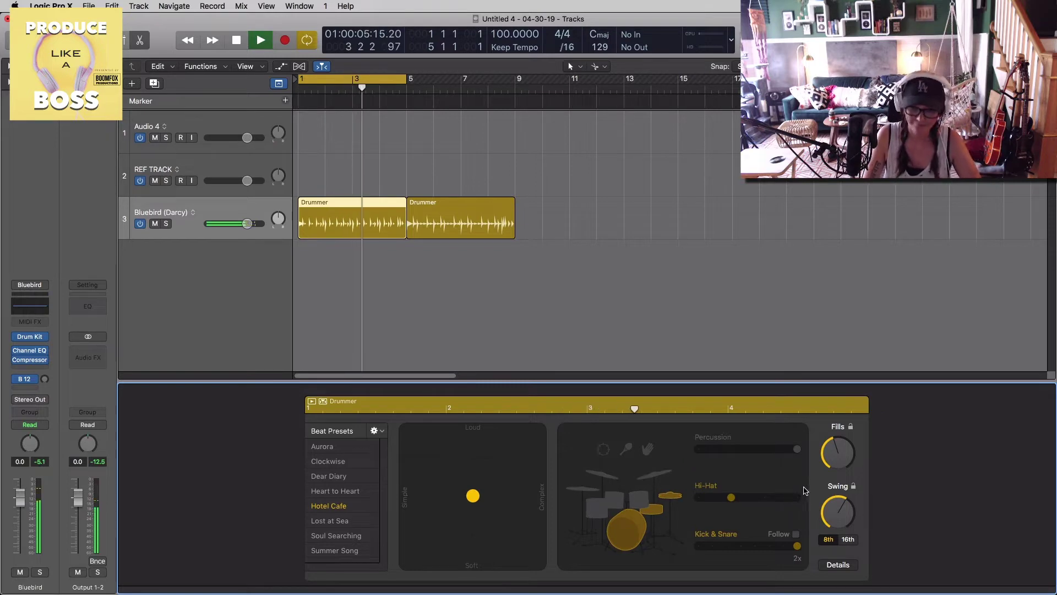
key("space")
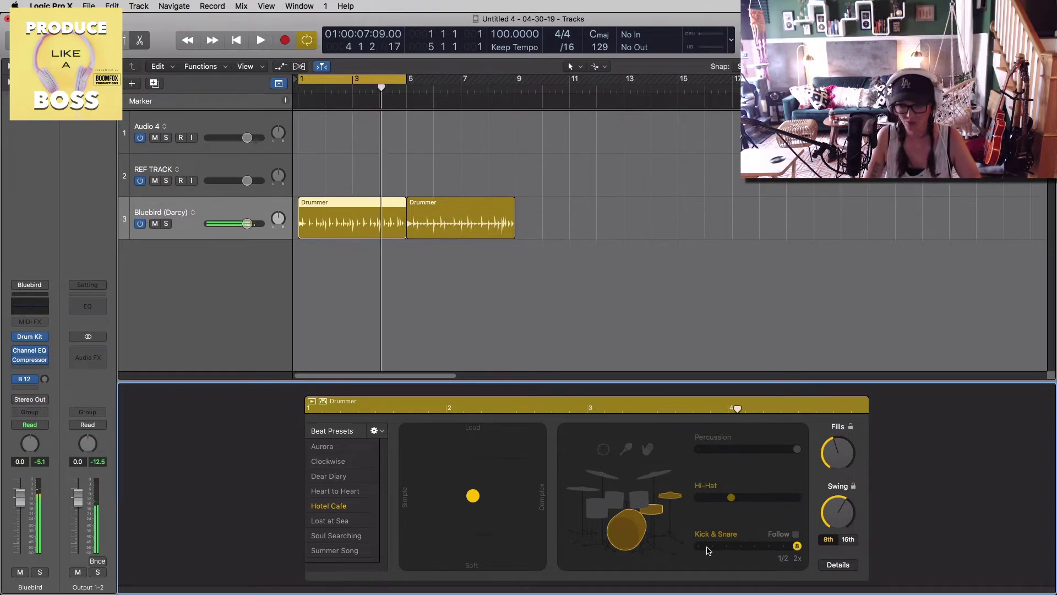
left_click(698, 545)
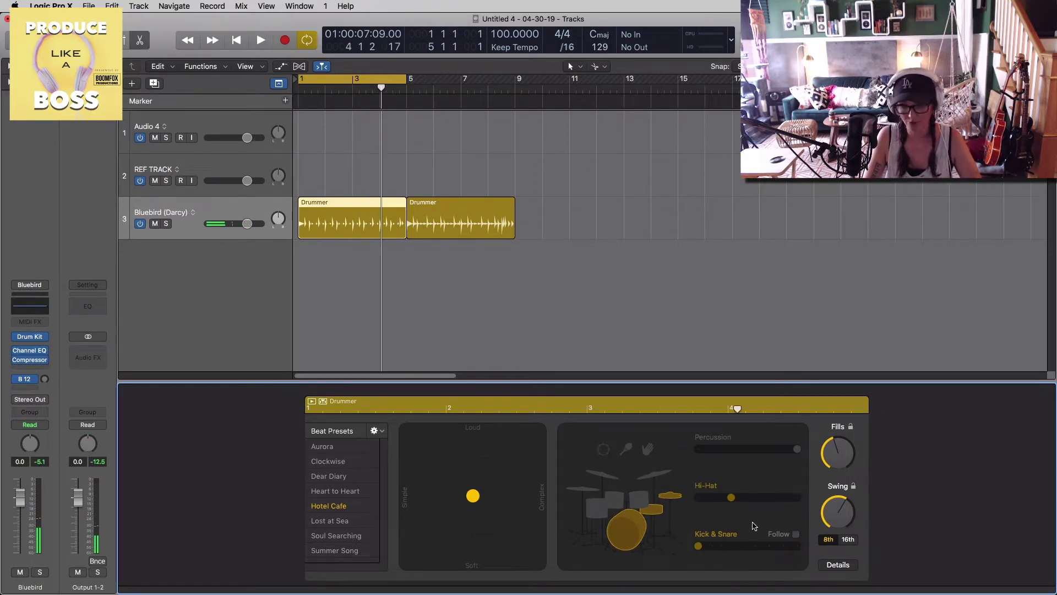
Lower both Swing and Fills on the first region, listen to the beat, and return the playhead to the start
left_click_drag(834, 510, 818, 557)
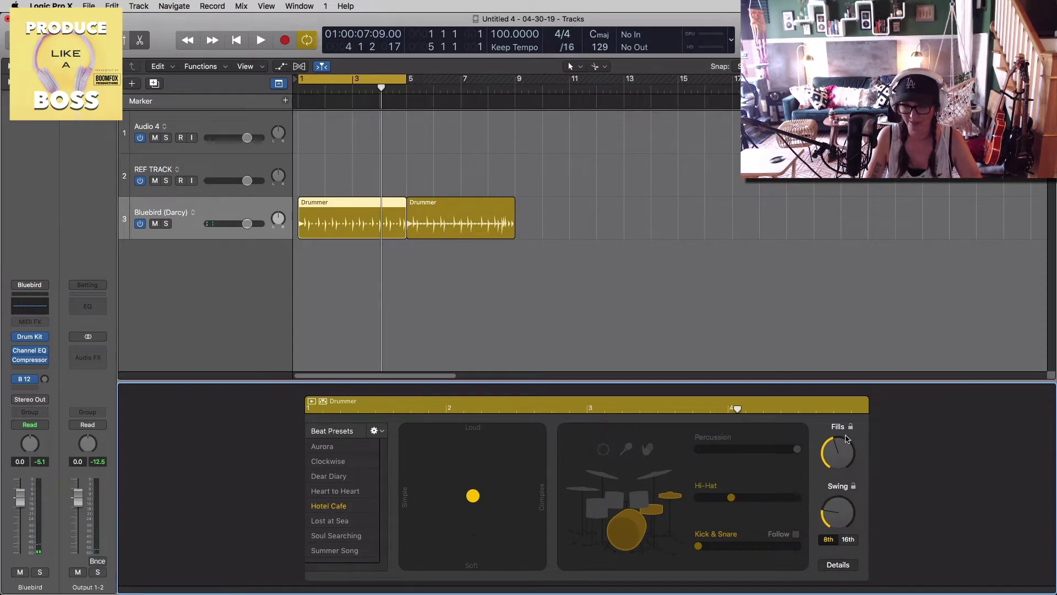
left_click_drag(848, 439, 838, 478)
key("space")
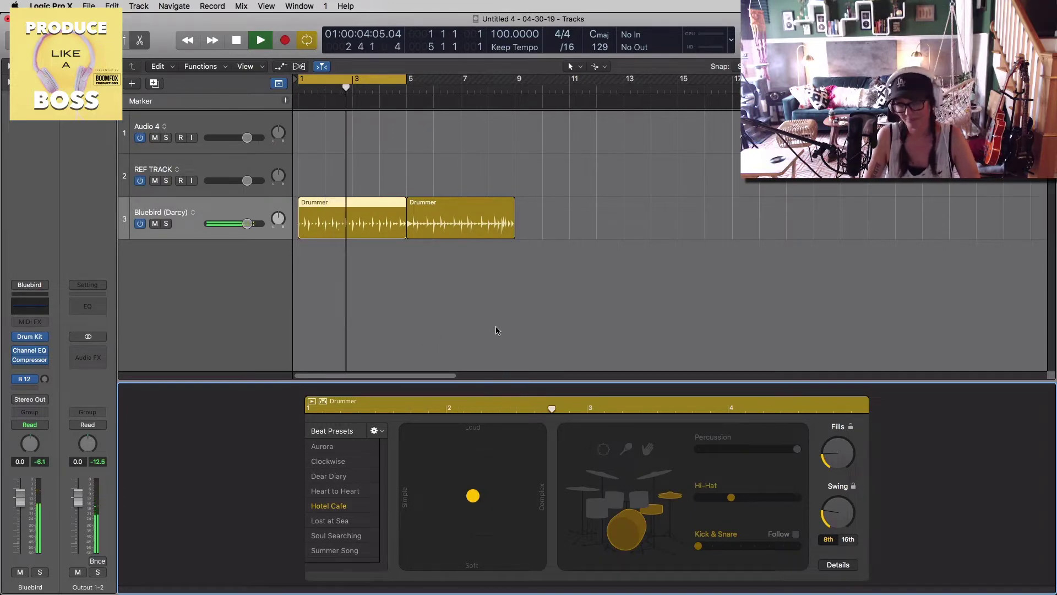
key("space")
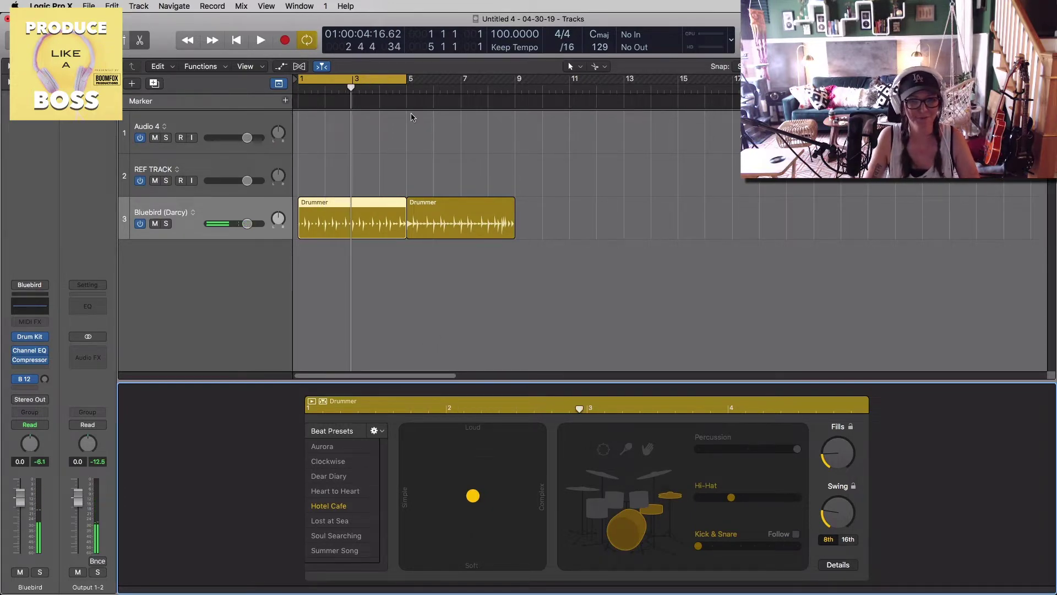
key("Return")
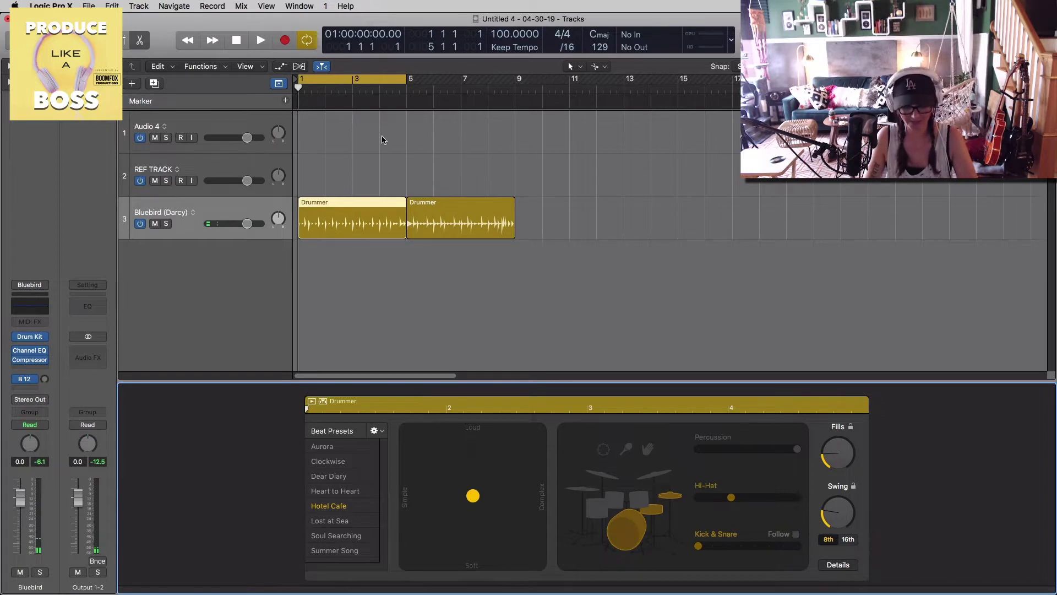
Replace the Drummer track's Bluebird kit with the Liverpool drum kit from the Library and play the first region with it
key("y")
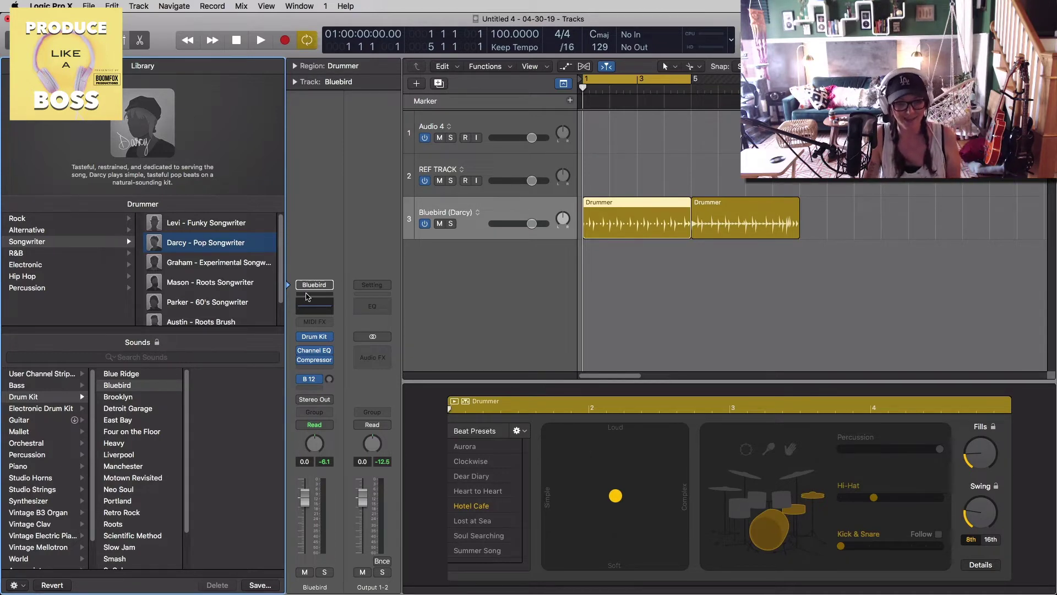
scroll(281, 303, "down", 2)
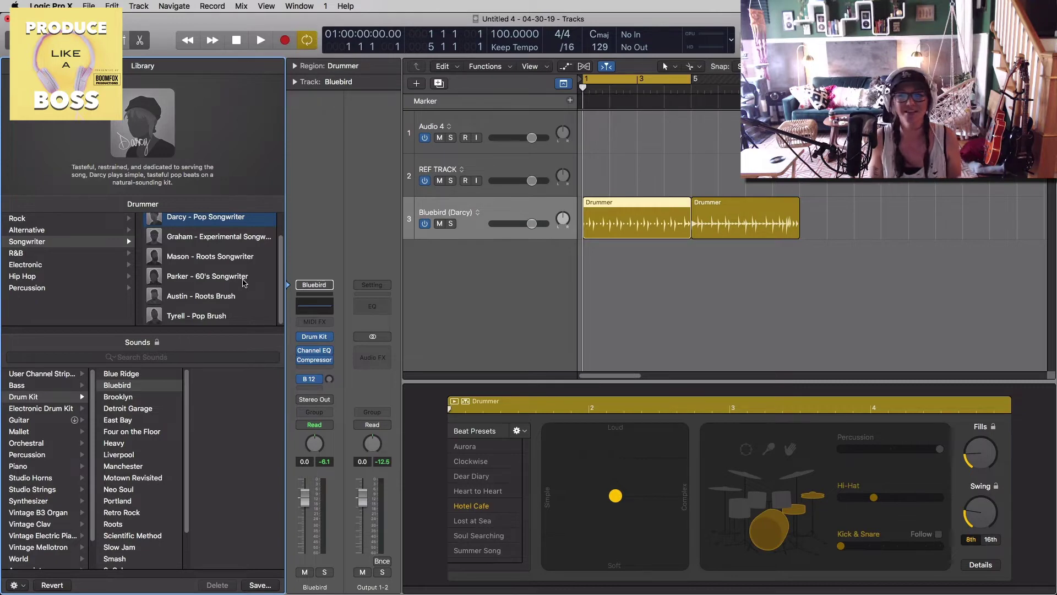
mouse_move(245, 283)
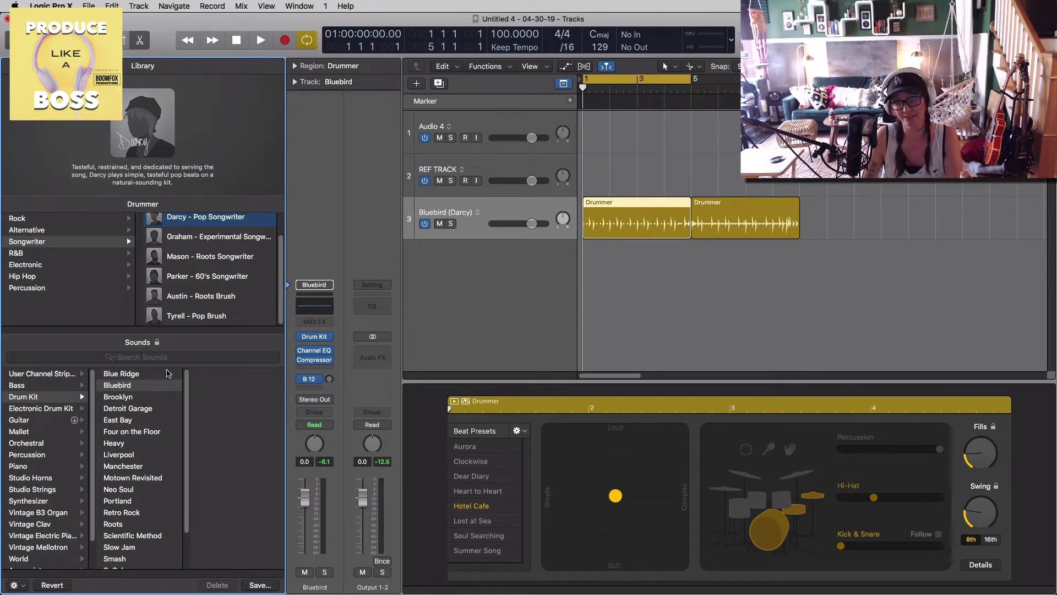
left_click(146, 453)
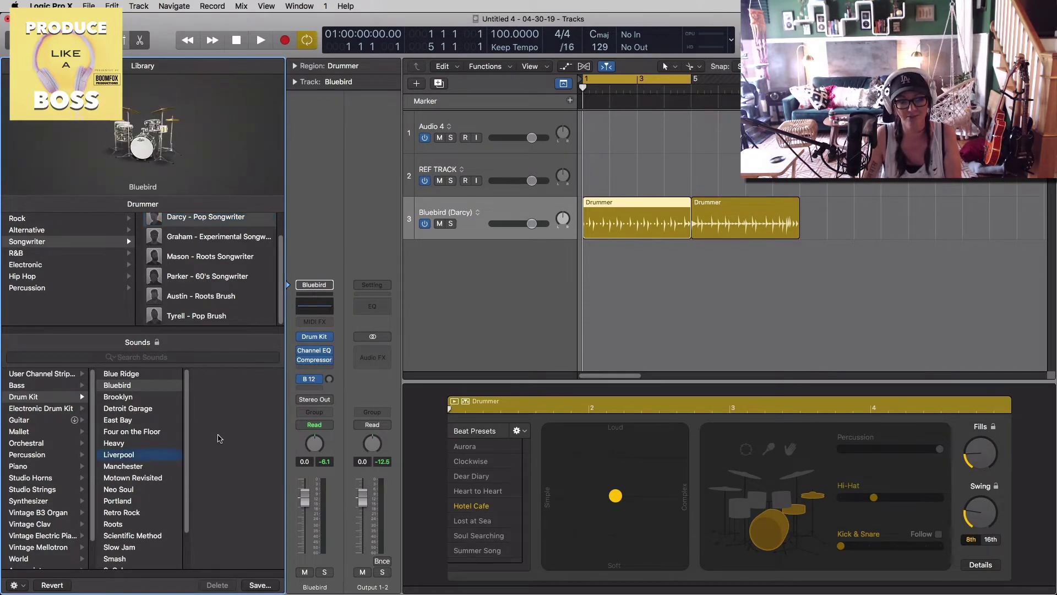
left_click(624, 354)
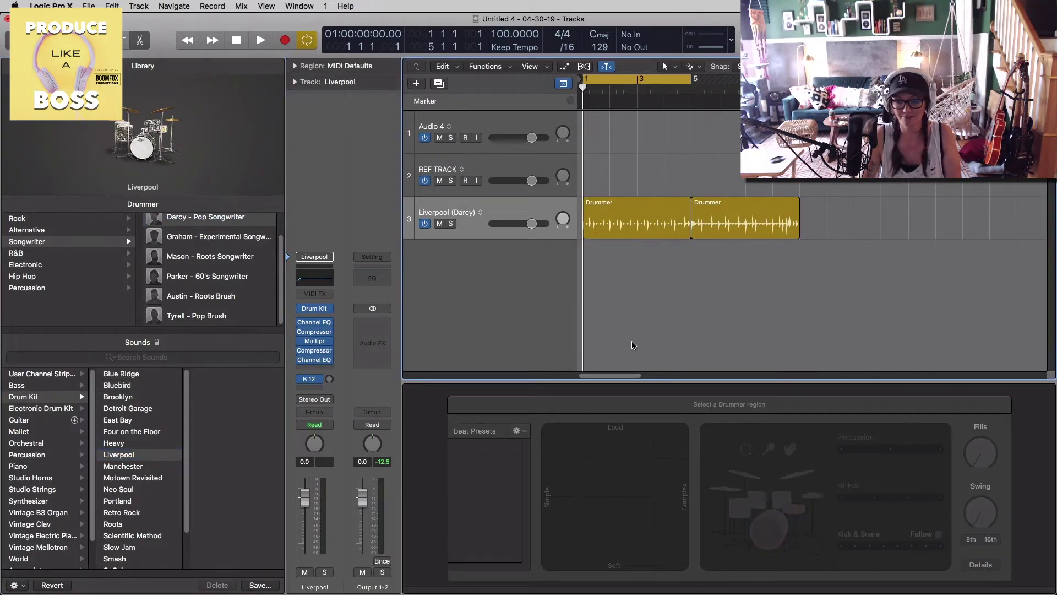
key("space")
left_click(462, 220)
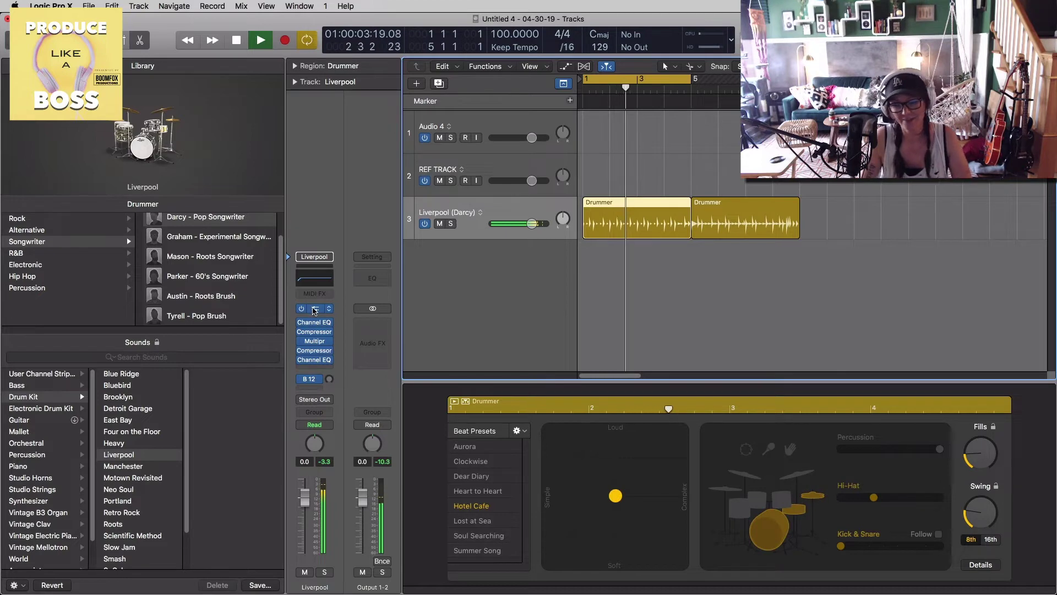
key("space")
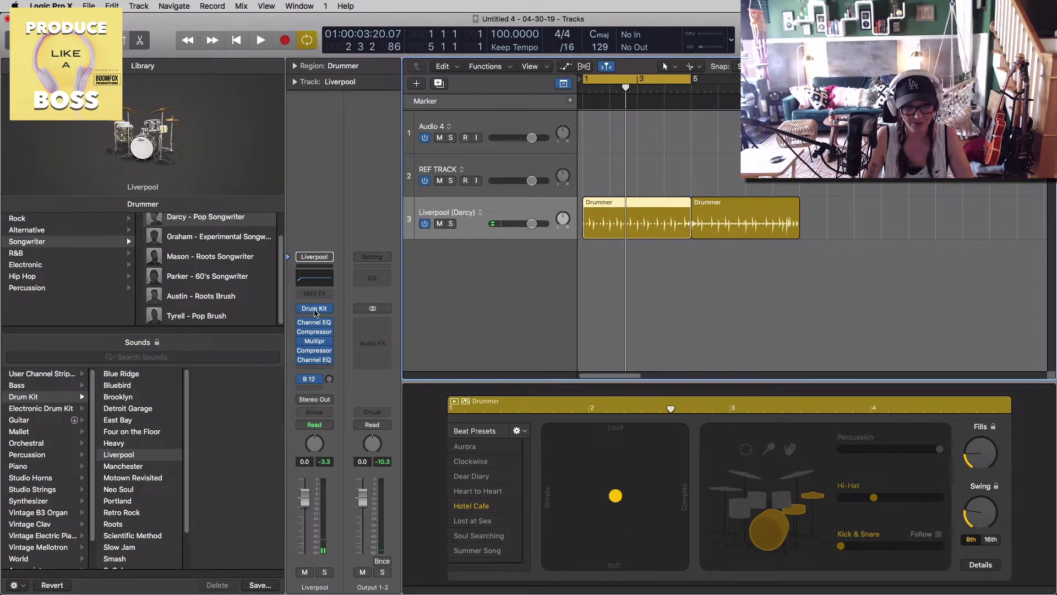
Compare the kick drums in Drum Kit Designer, swap in the Liverpool 2 kick, and close the plug-in and Library
left_click(314, 309)
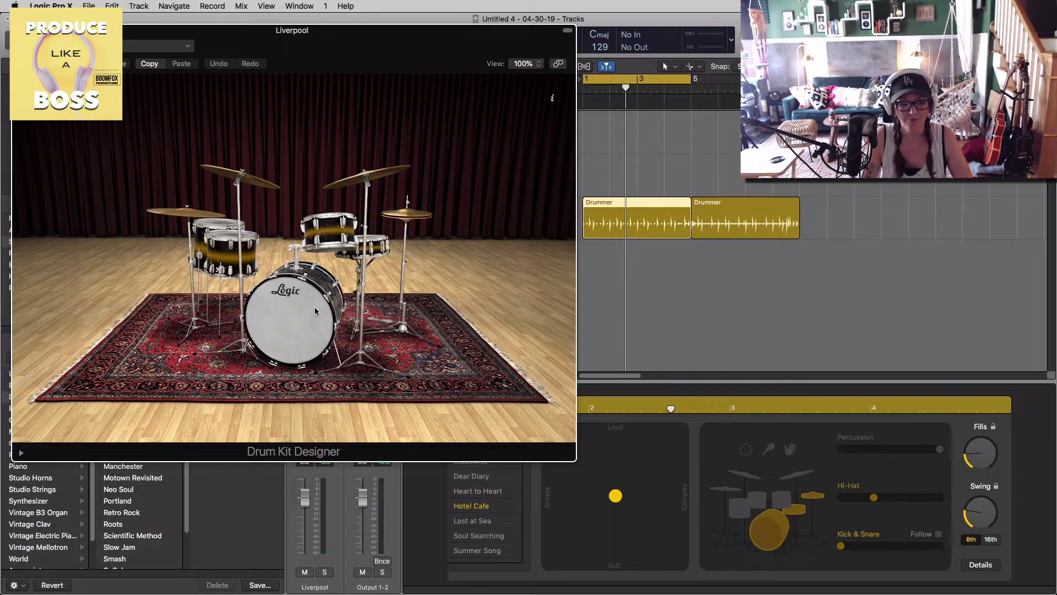
left_click(314, 307)
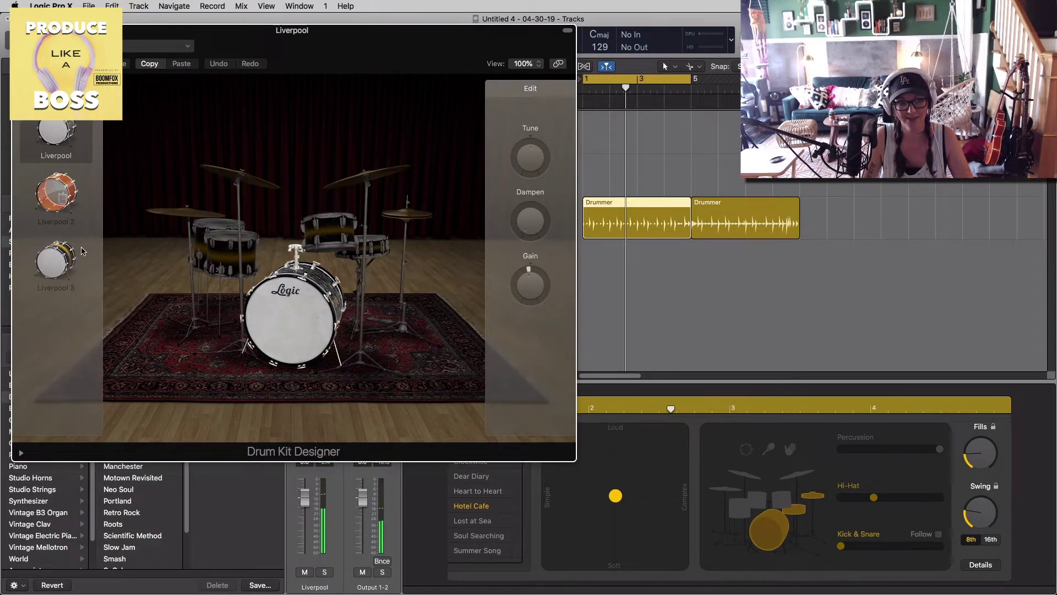
left_click(59, 259)
left_click(58, 190)
left_click(57, 134)
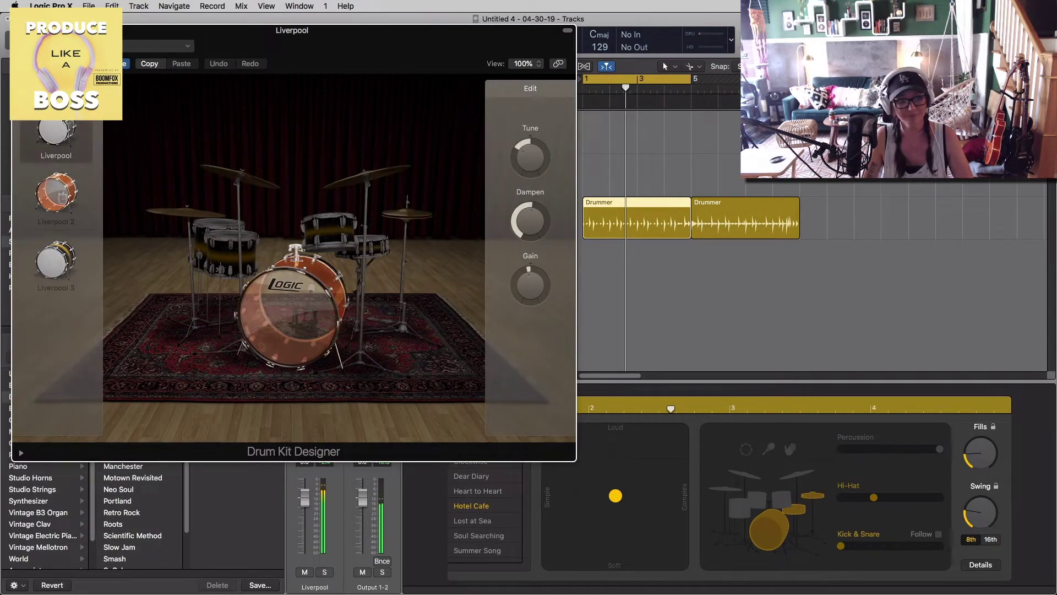
left_click(58, 182)
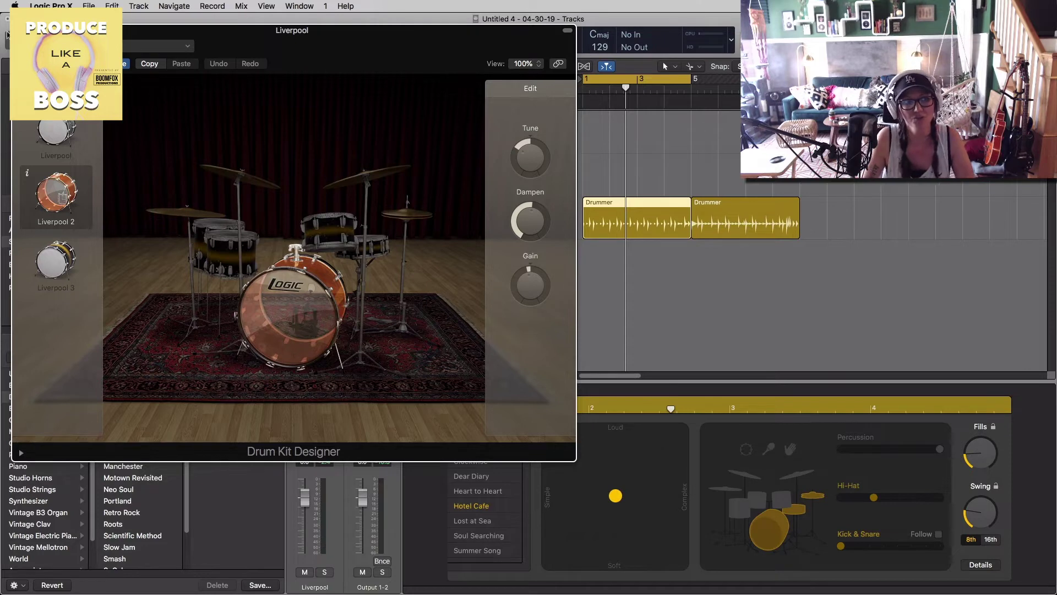
left_click(18, 30)
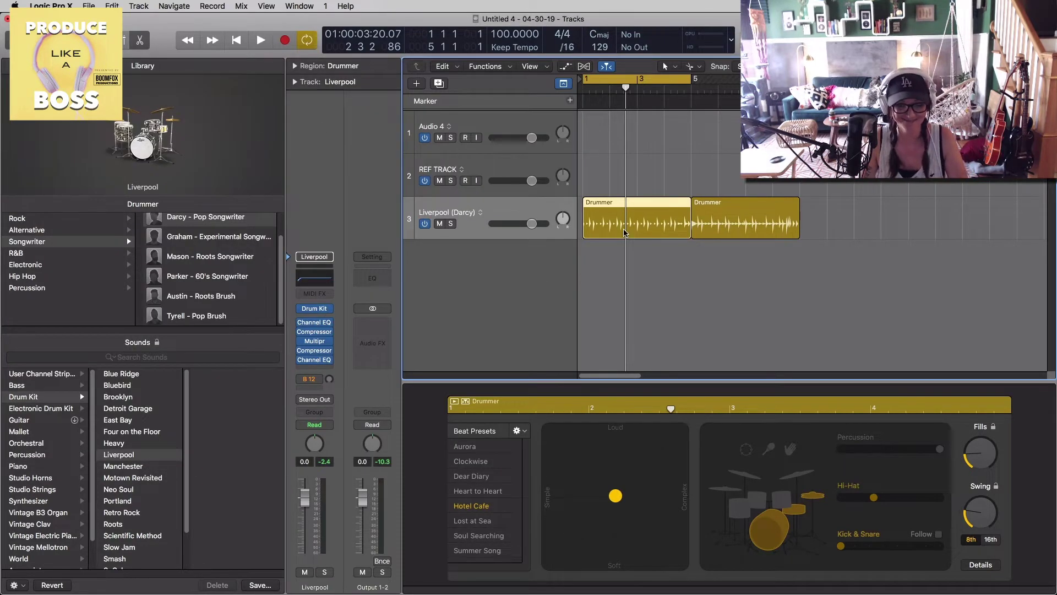
key("y")
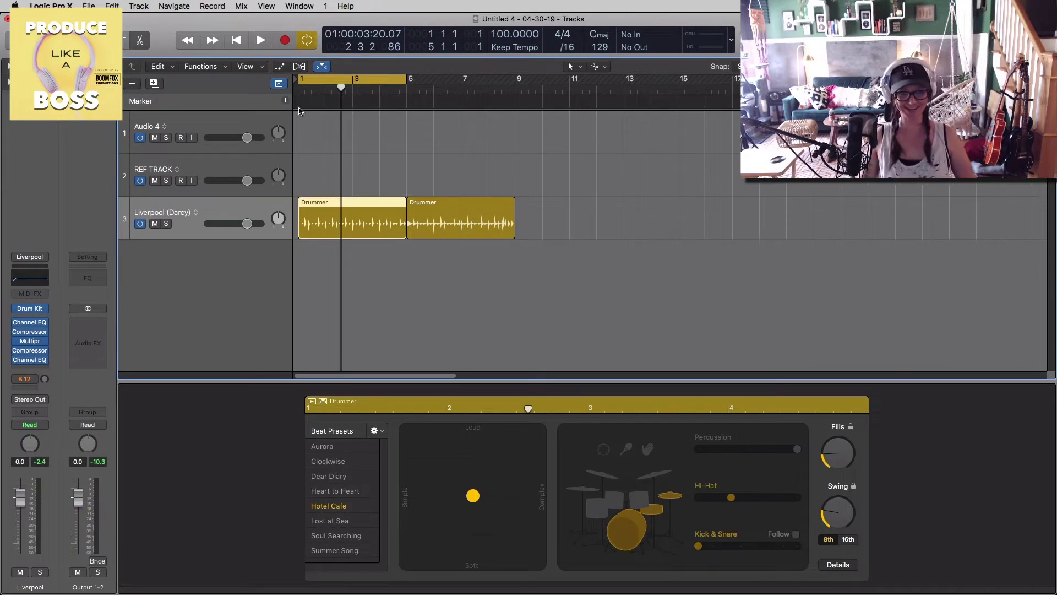
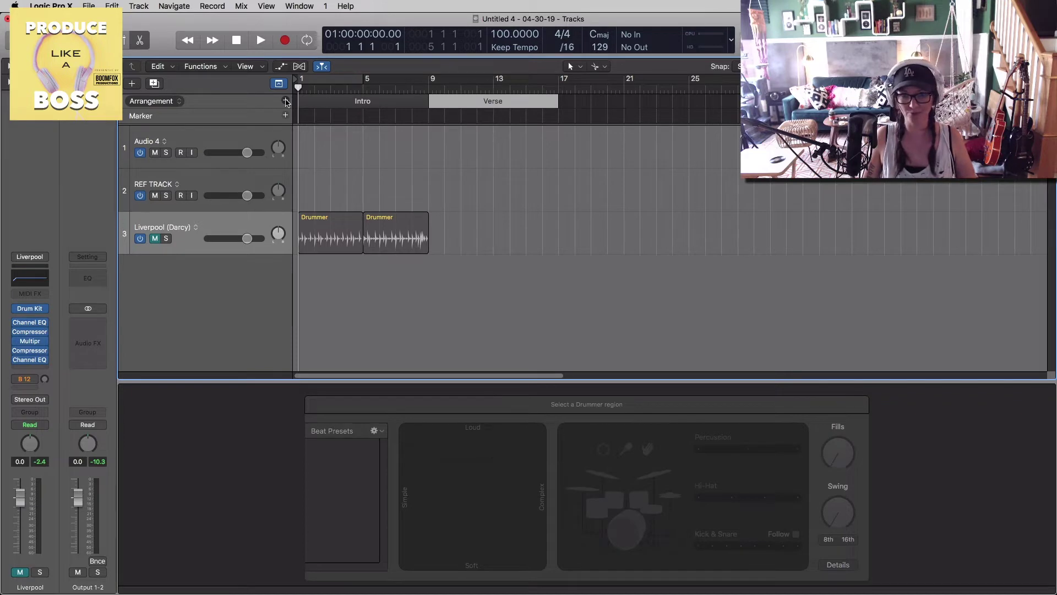
Extend the arrangement after the first Verse with Chorus, Verse, Chorus, Bridge, Chorus and Outro sections, and review it from the start
left_click(286, 102)
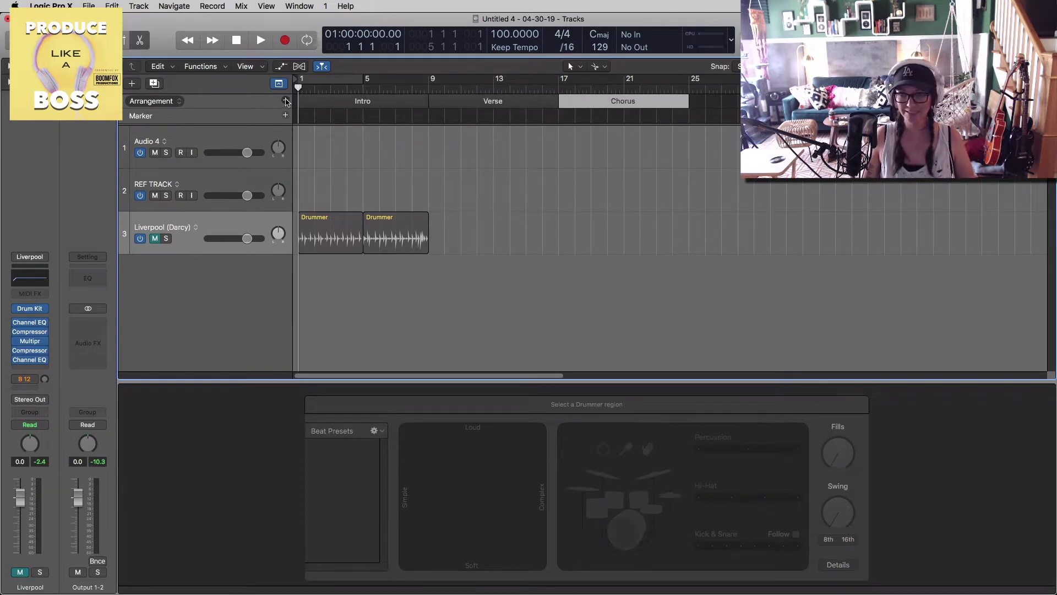
left_click(286, 101)
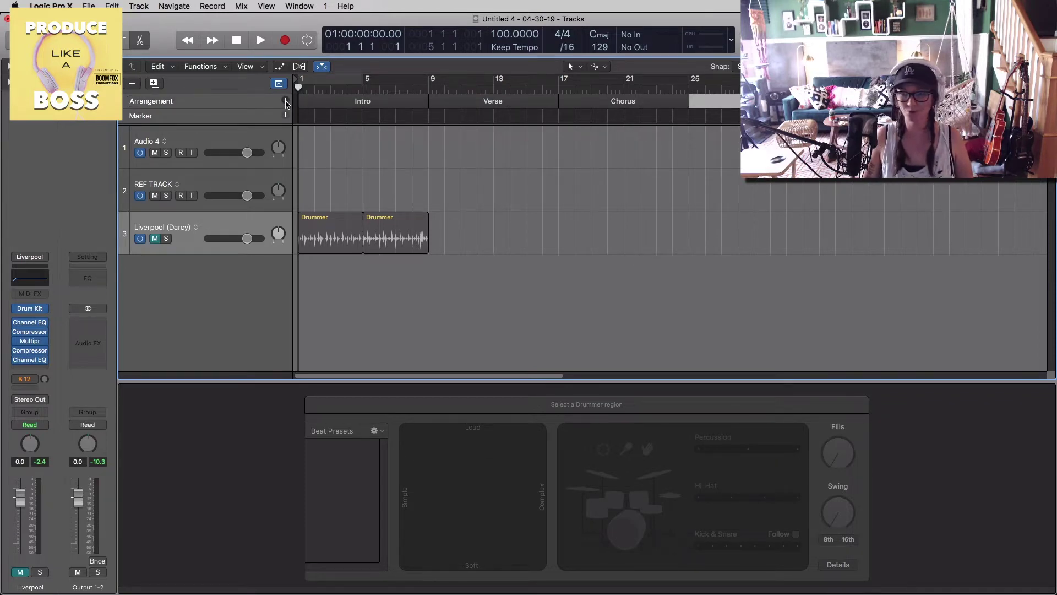
scroll(286, 101, "right", 5)
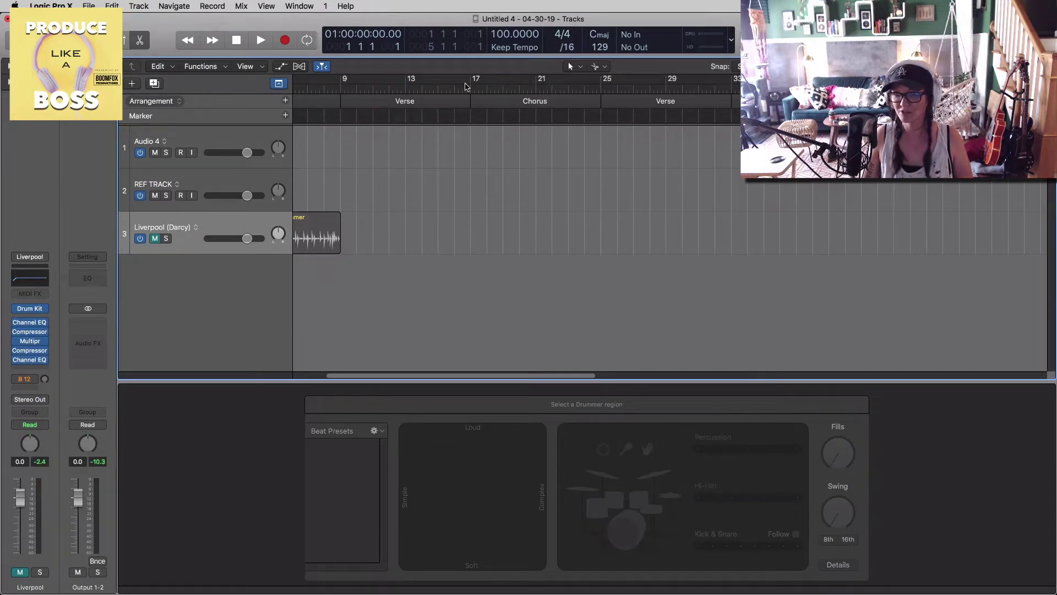
scroll(286, 103, "right", 6)
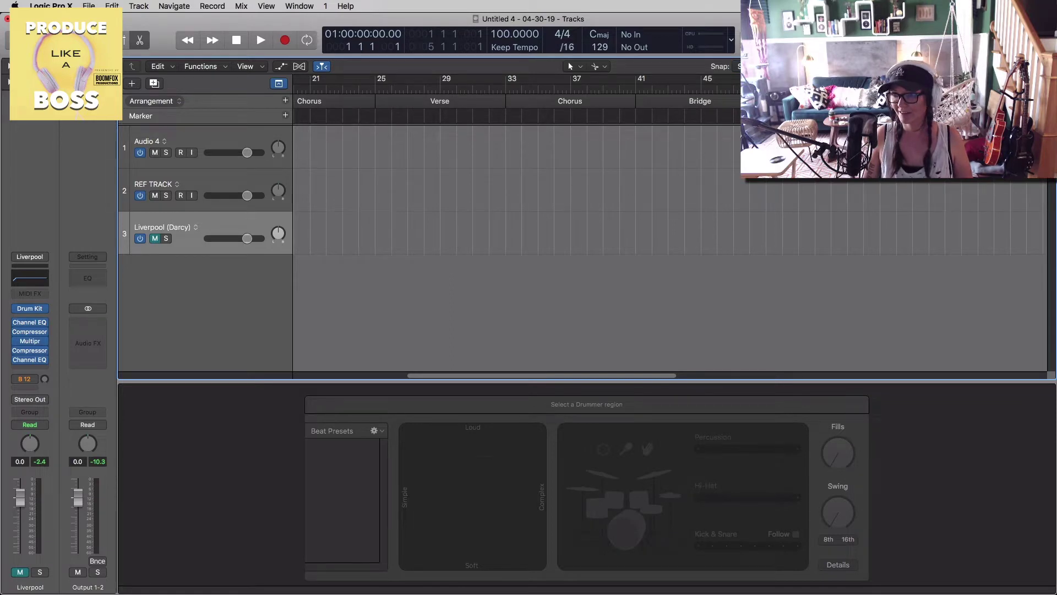
key("Return")
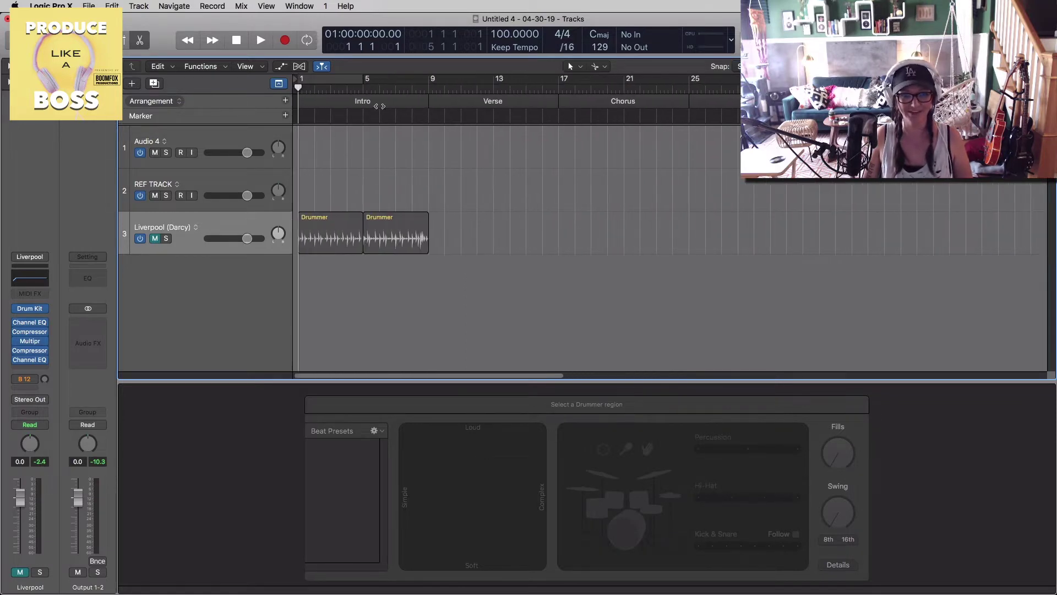
Create a second Drummer track in the Songwriter genre so its regions follow the arrangement sections, and play it
key("super+Left")
key("super+Left")
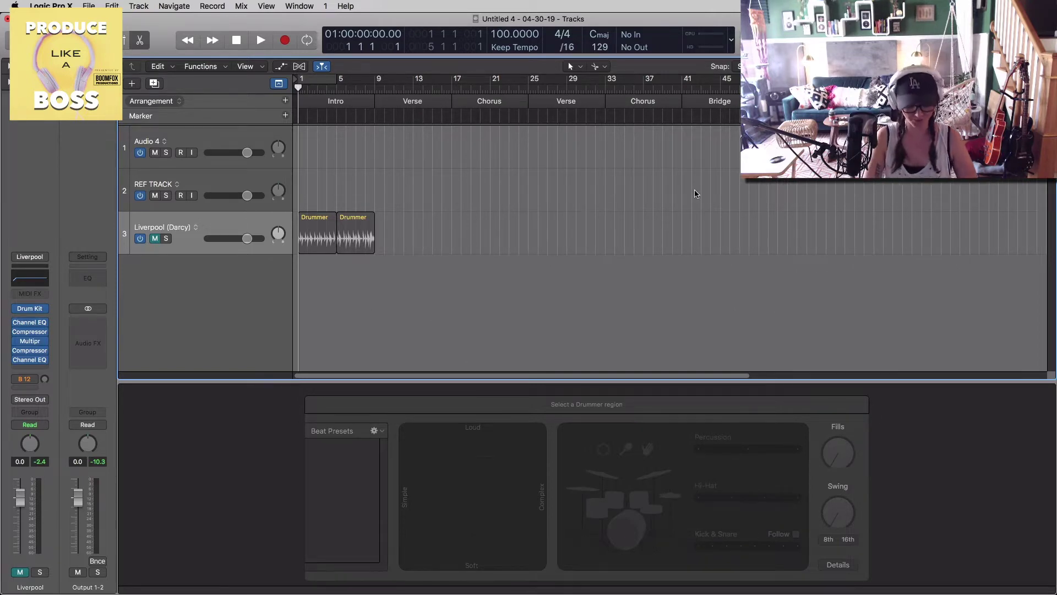
key("alt+super+n")
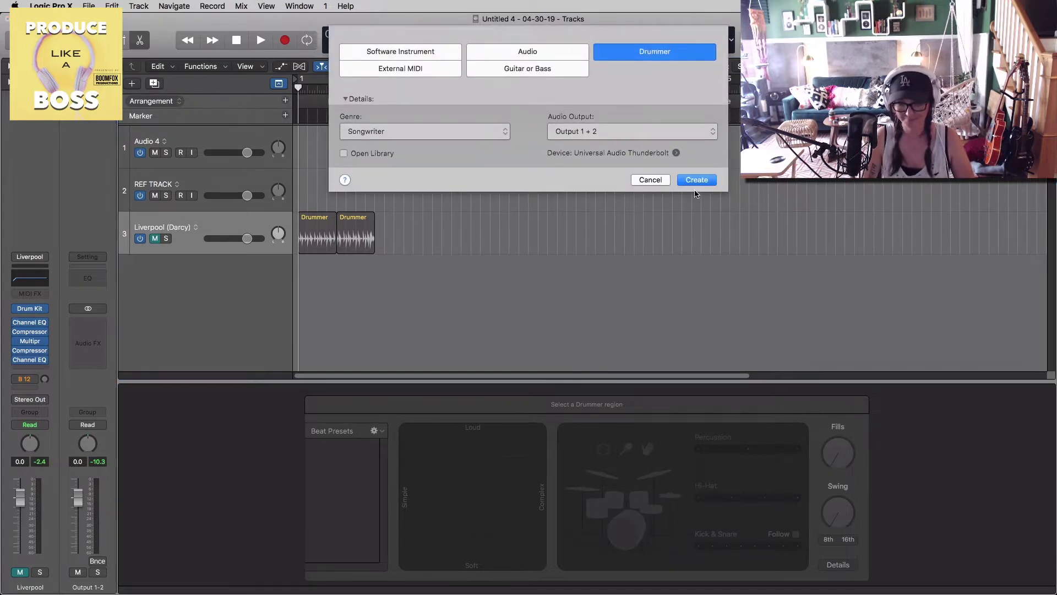
left_click(696, 182)
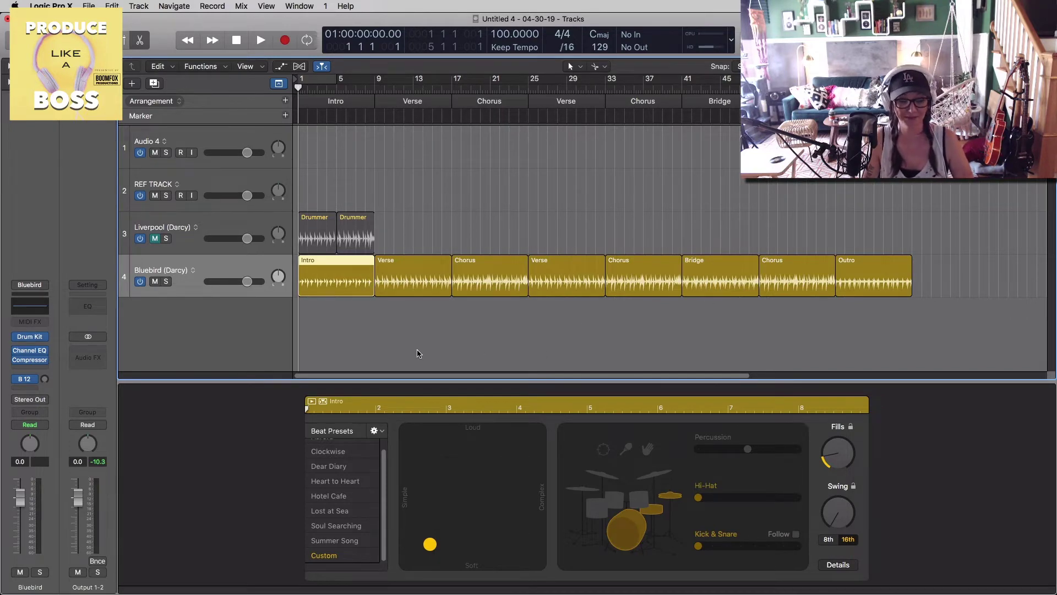
key("space")
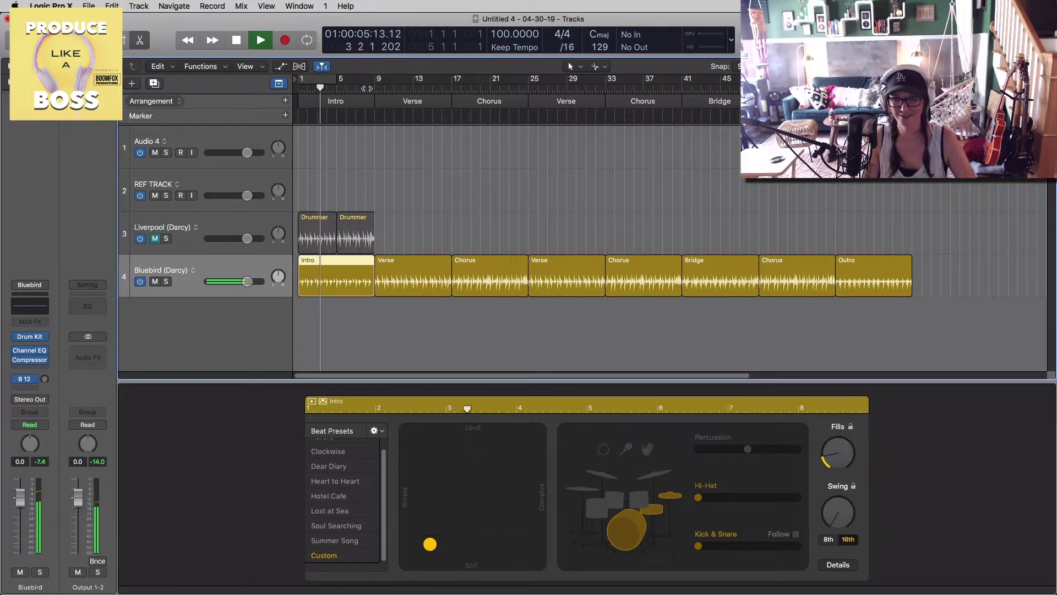
Raise the Bluebird Drummer track's volume slightly, and play from the end of the first Verse into the Chorus region
left_click_drag(256, 282, 258, 282)
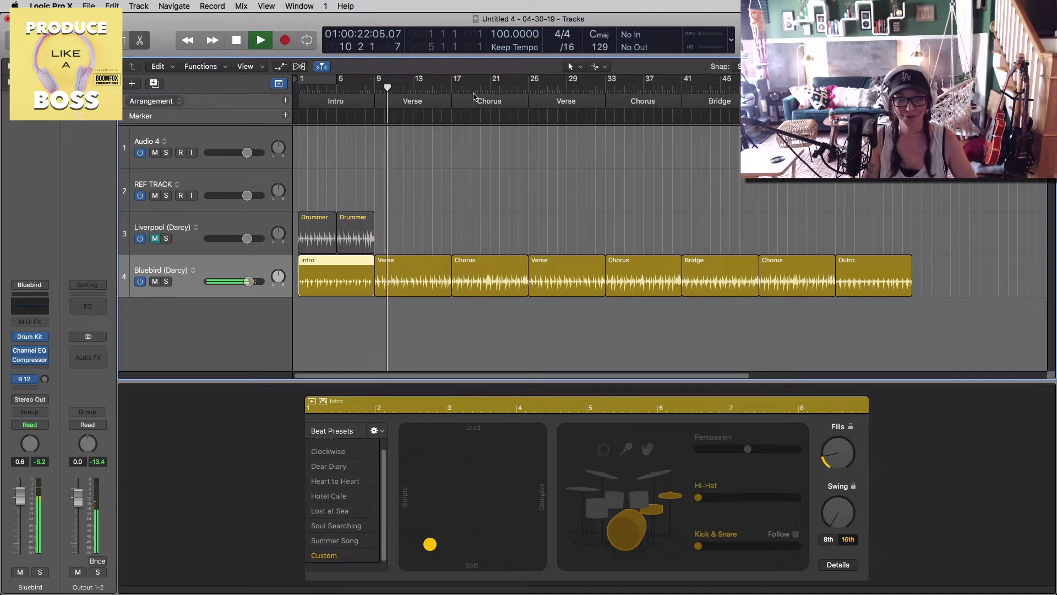
left_click(443, 88)
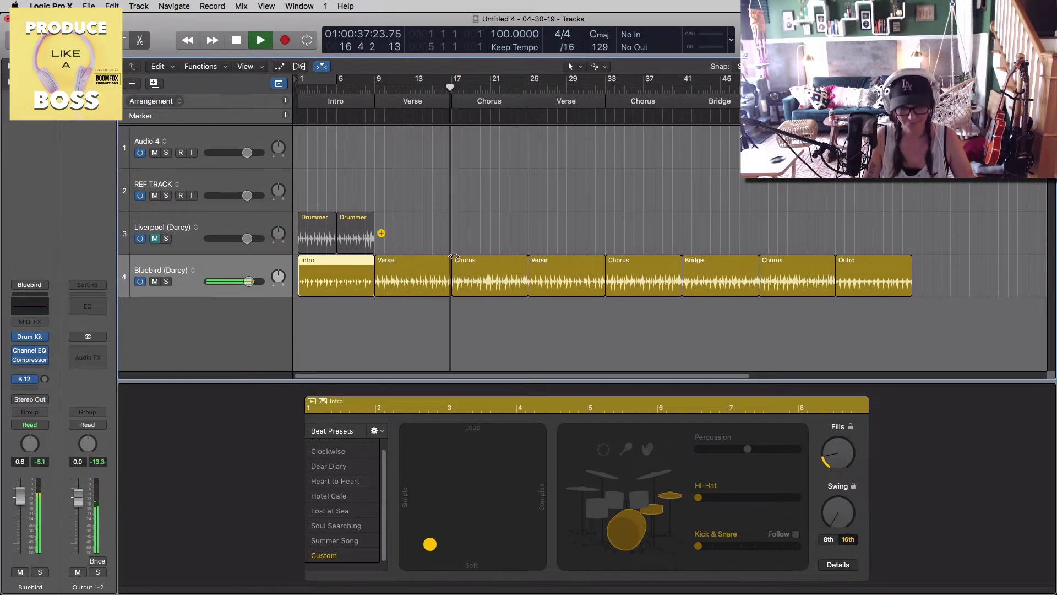
left_click(474, 281)
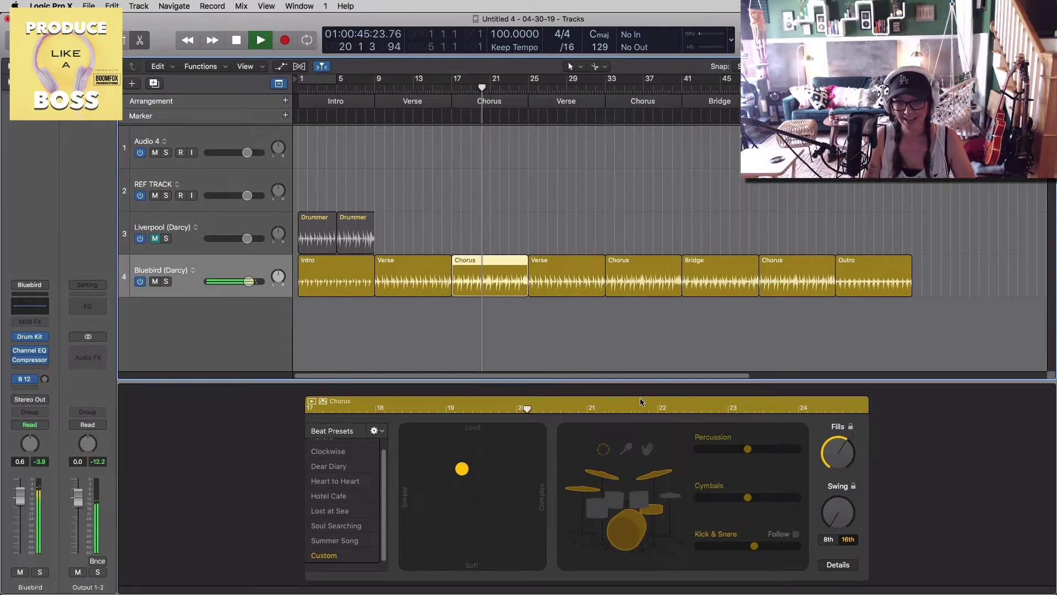
key("space")
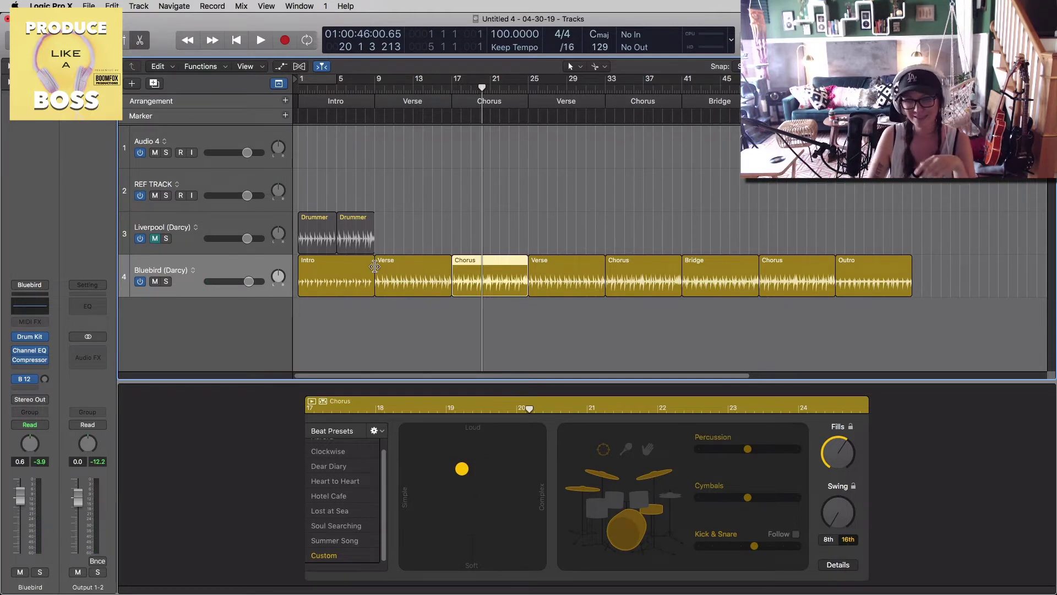
Remove the Arrangement track from the global tracks, and mute and hide the Bluebird Drummer track
right_click(254, 107)
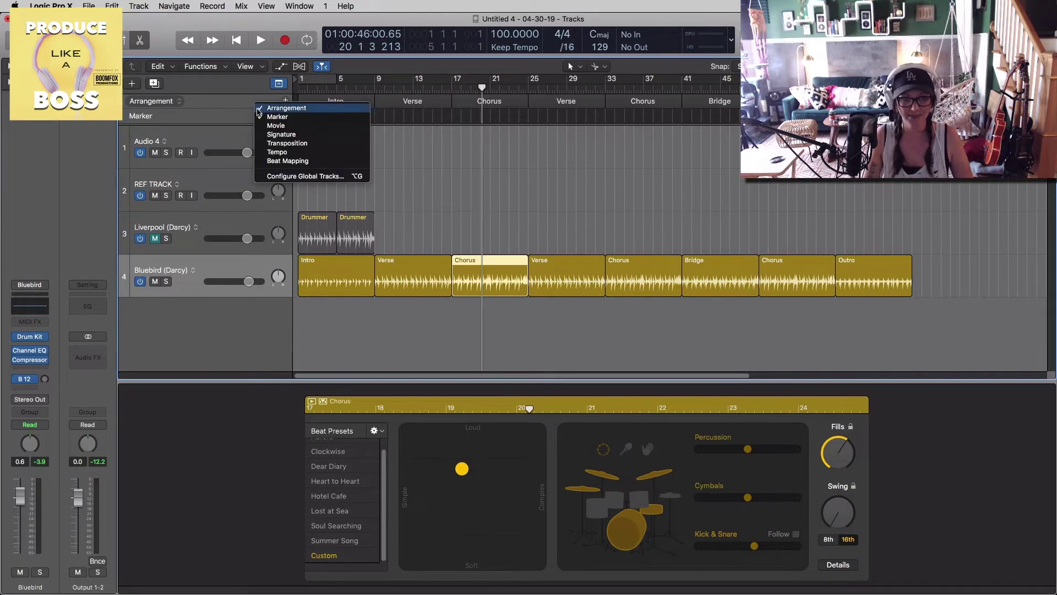
left_click(259, 109)
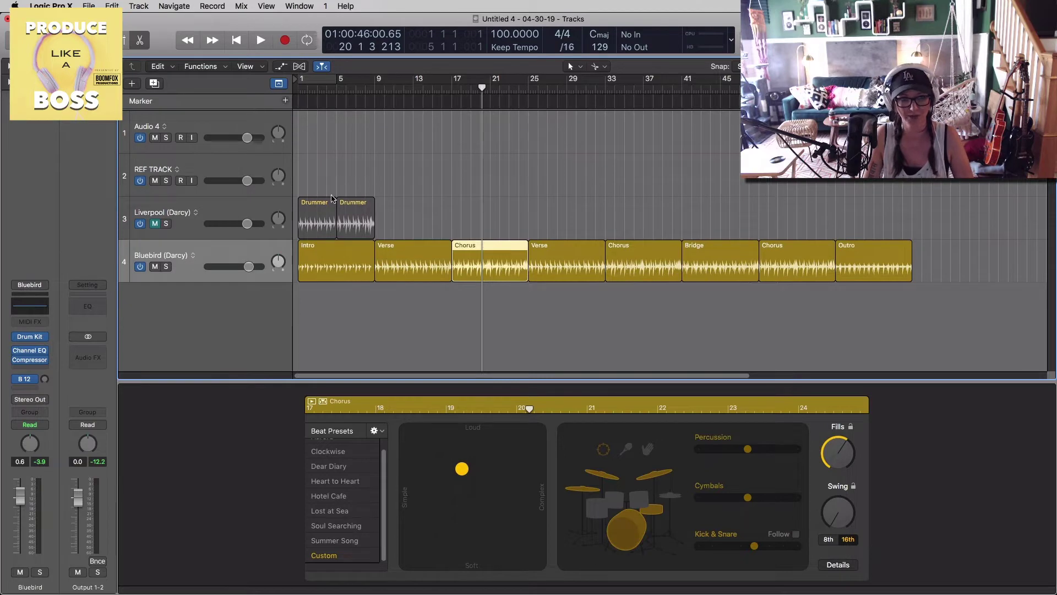
left_click(154, 266)
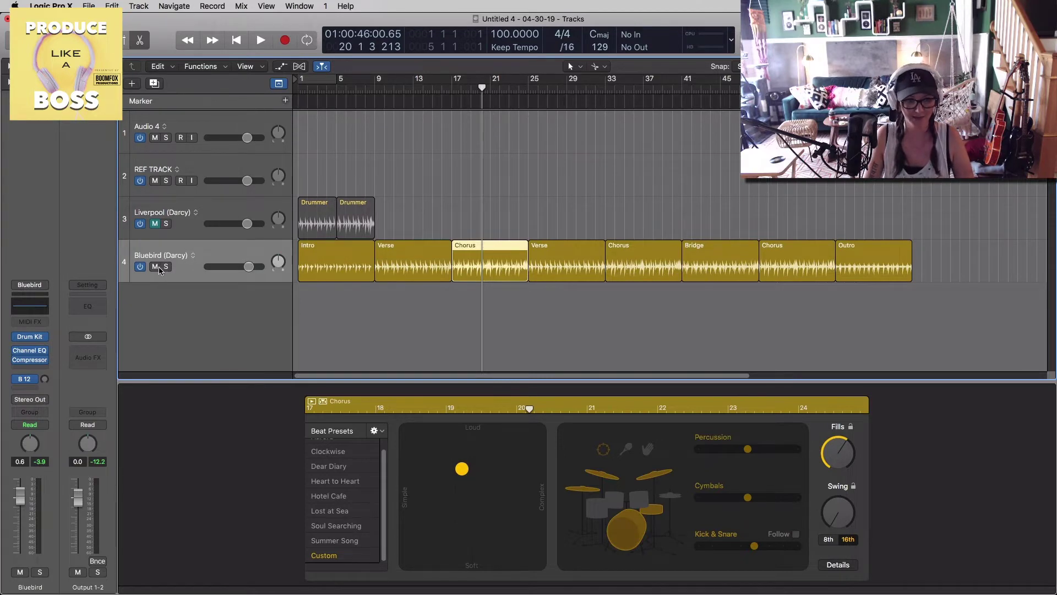
right_click(231, 259)
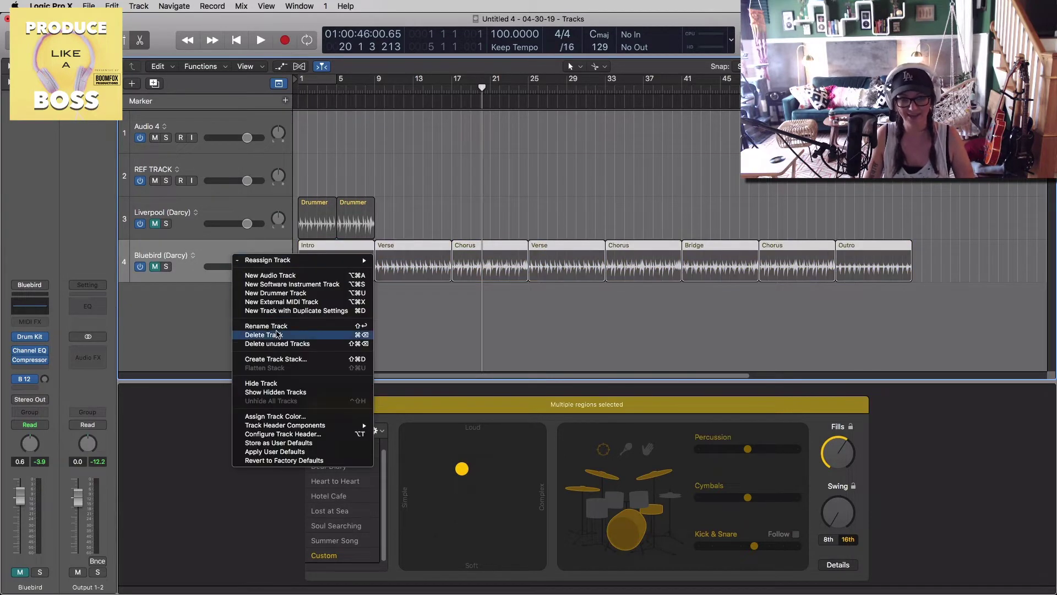
left_click(264, 384)
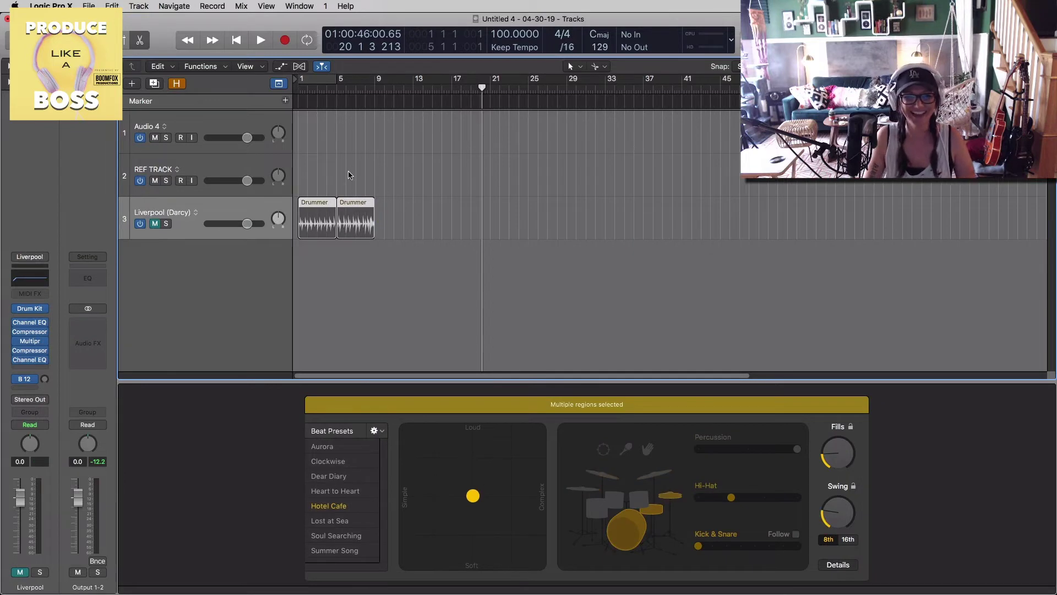
key("Return")
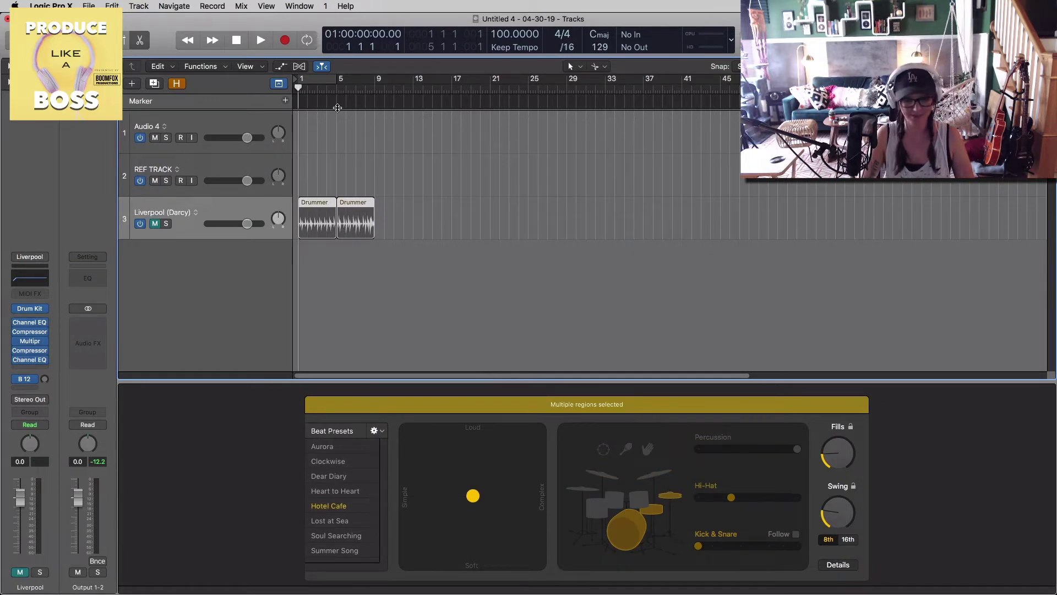
Create a marker at bar 1, colour it bright red, and split it at bars 9 and 5
left_click(285, 102)
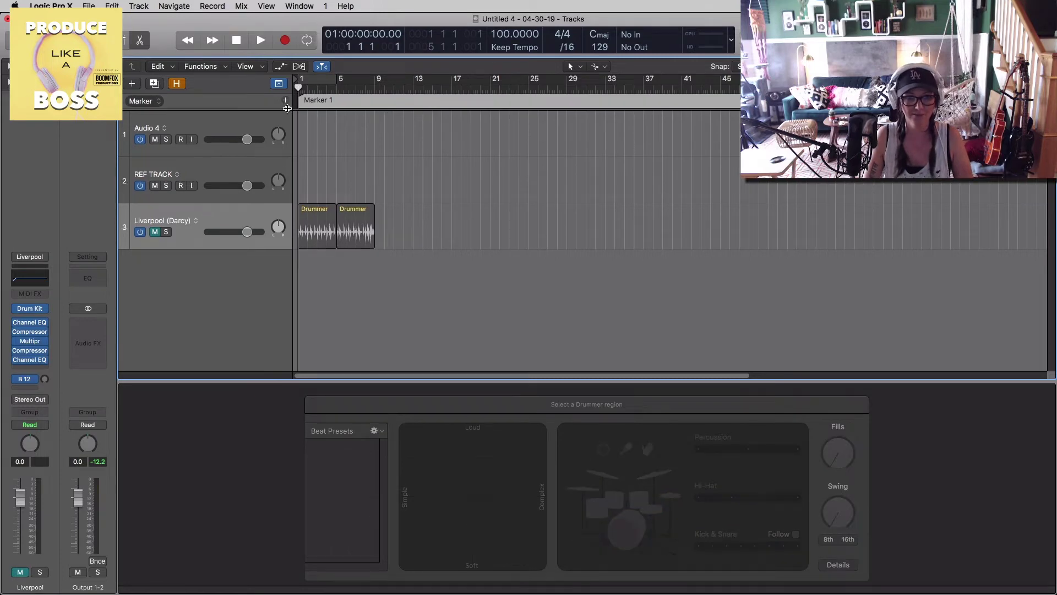
left_click_drag(286, 109, 302, 114)
key("alt+c")
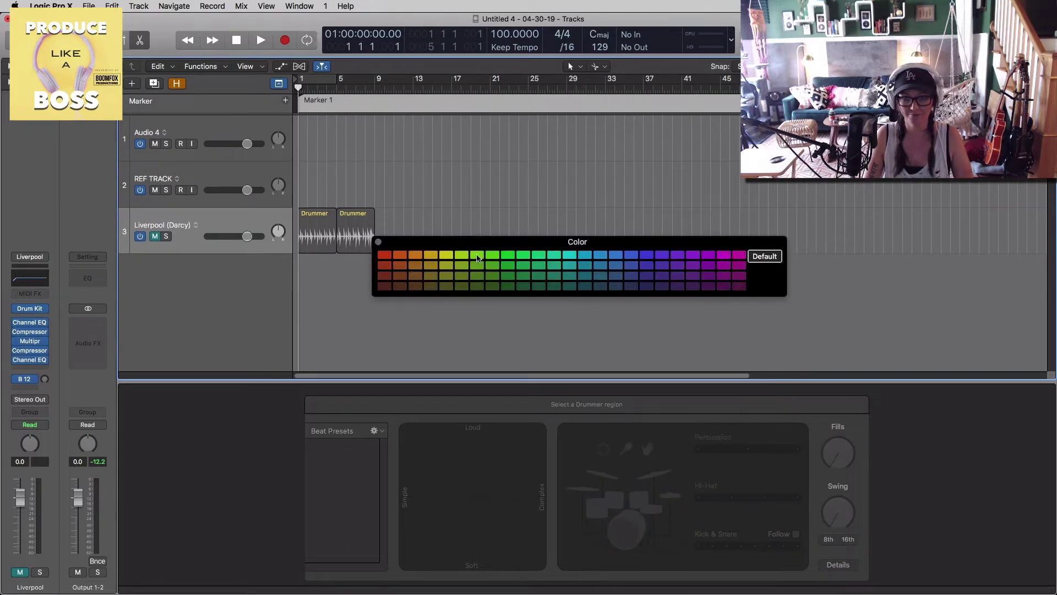
left_click(384, 255)
left_click(379, 108)
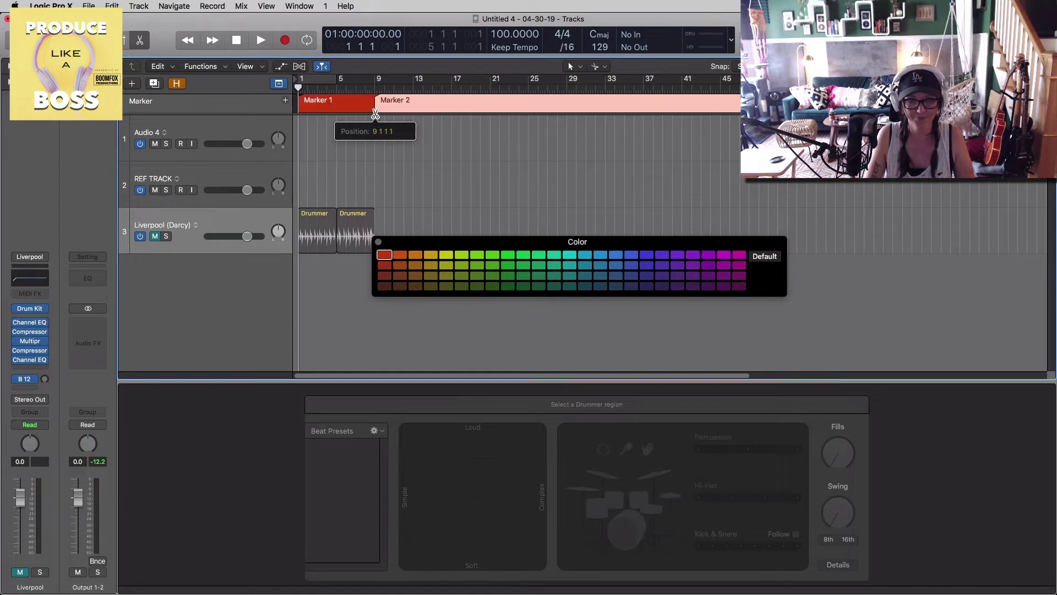
key("super+Right")
left_click(385, 108)
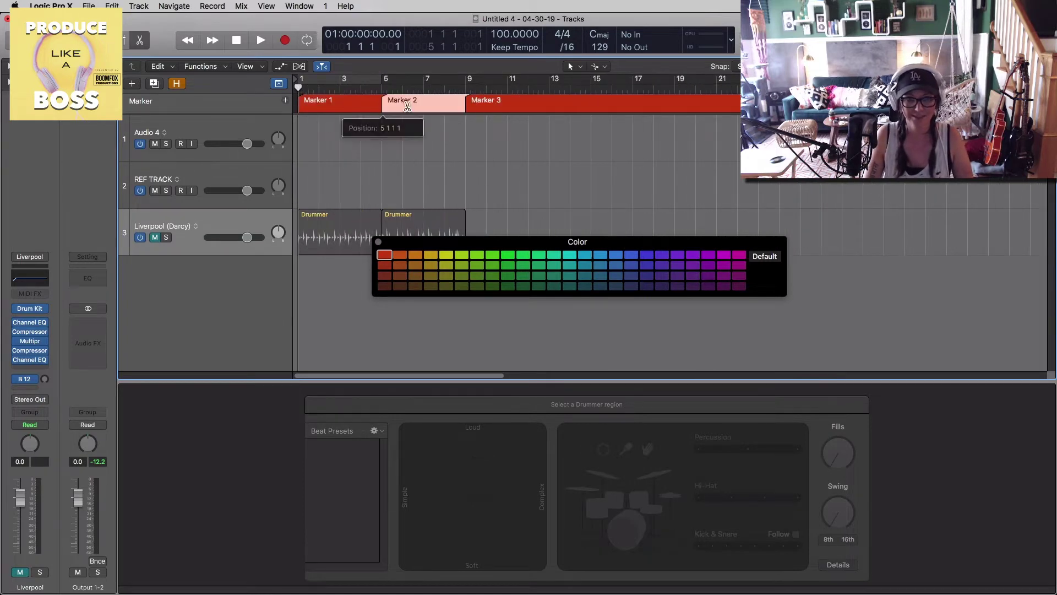
Colour the marker starting at bar 9 bright yellow and split it at bars 13 and 17
left_click(592, 106)
left_click(446, 255)
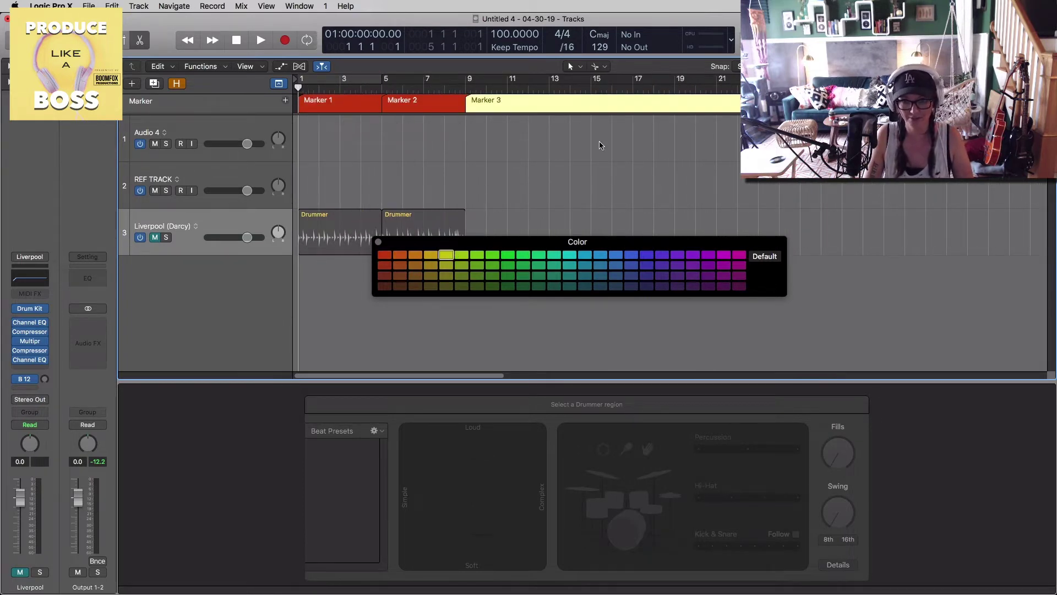
left_click(553, 109)
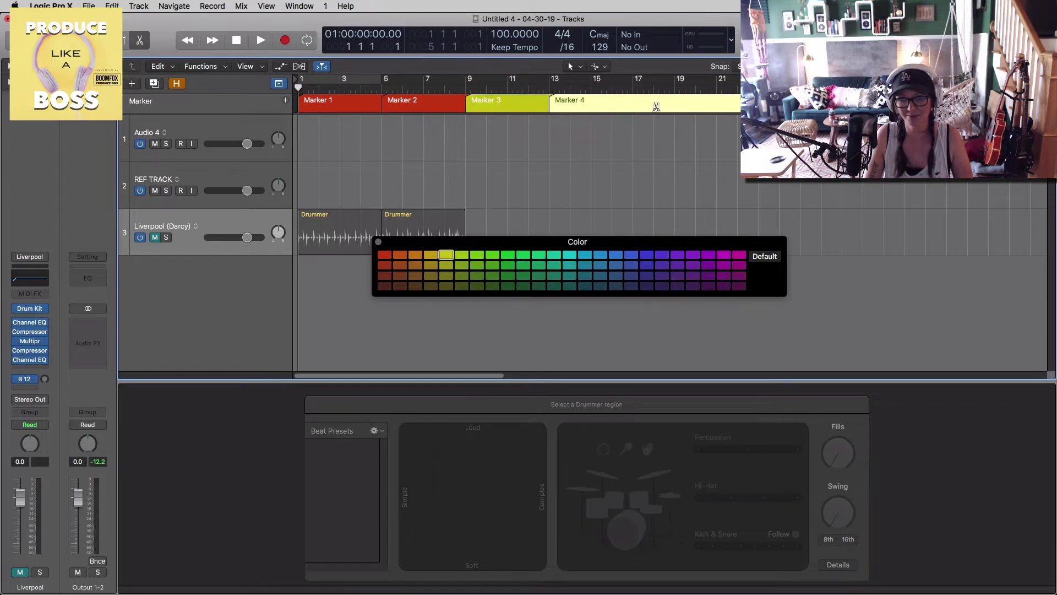
left_click(636, 107)
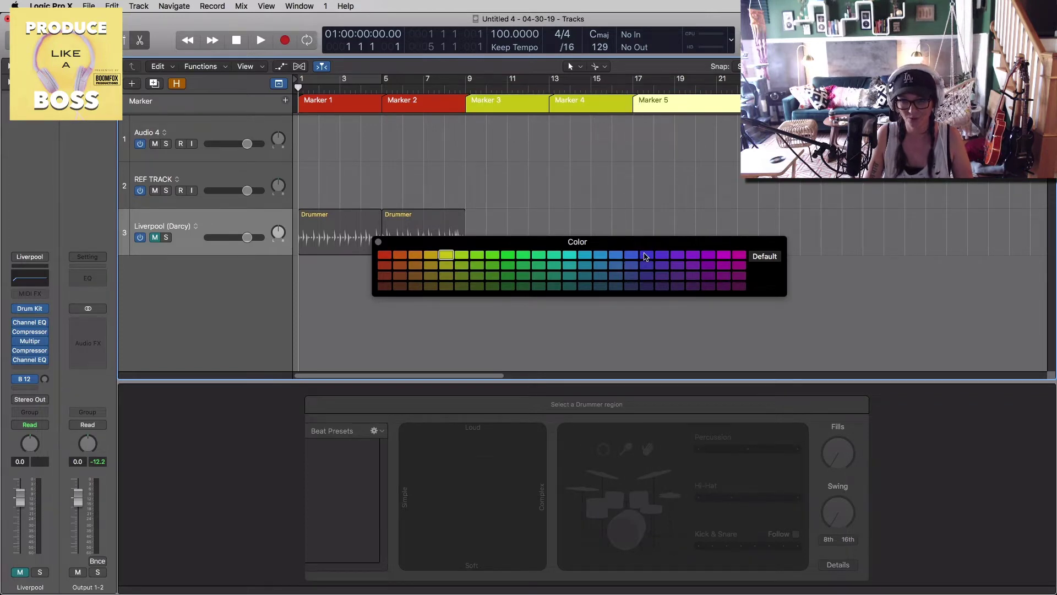
Colour the marker starting at bar 17 blue-violet and split it at bars 21 and 25
left_click(647, 257)
scroll(585, 98, "right", 5)
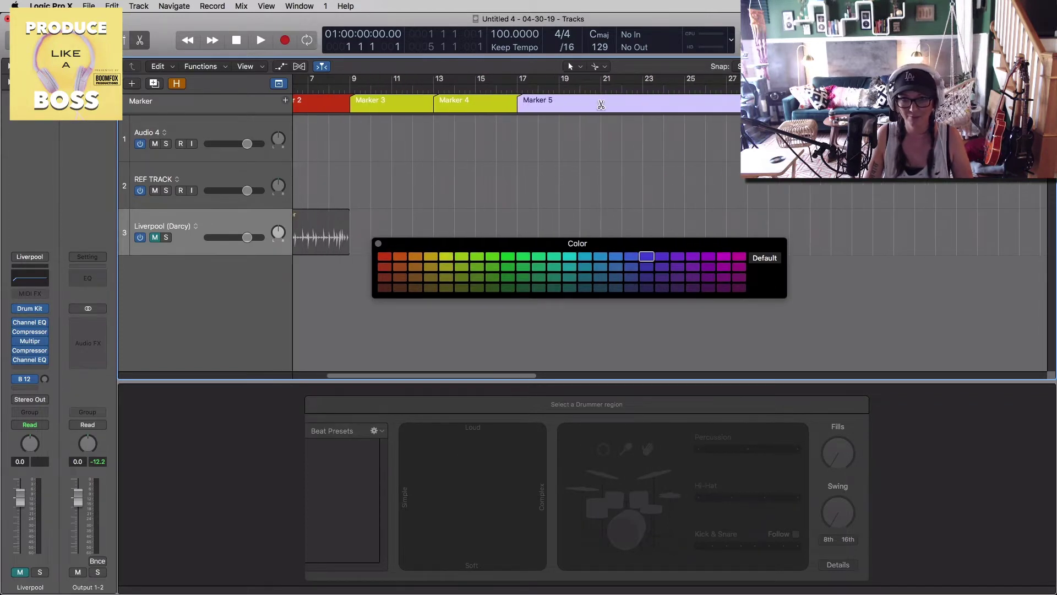
left_click(601, 106)
left_click(686, 108)
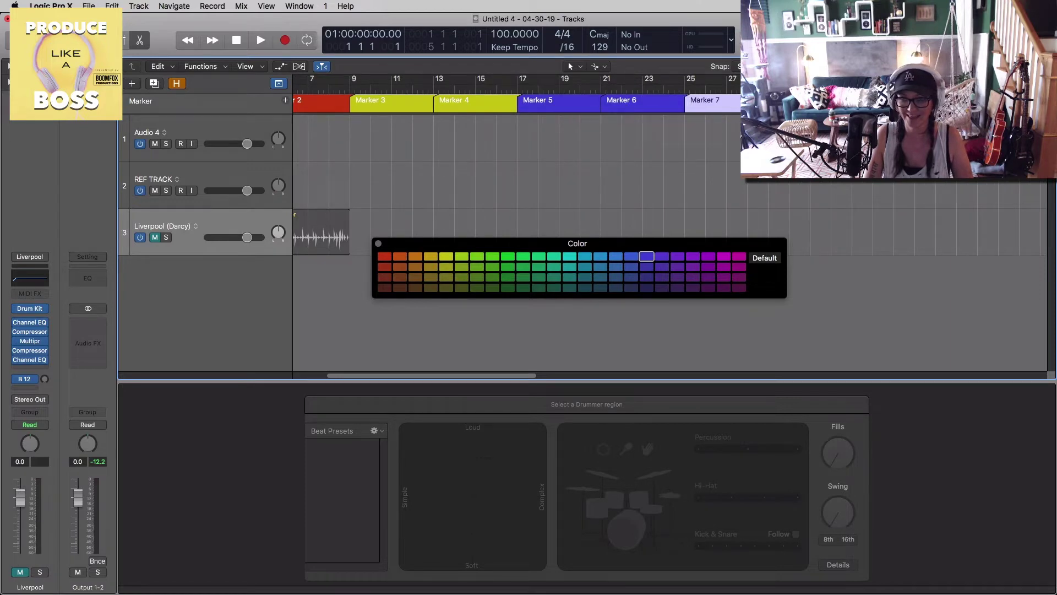
Colour the bar 25 marker yellow and split it at bar 29, then colour that new marker blue-violet with splits at bars 33 and 37
left_click(446, 257)
scroll(669, 109, "right", 3)
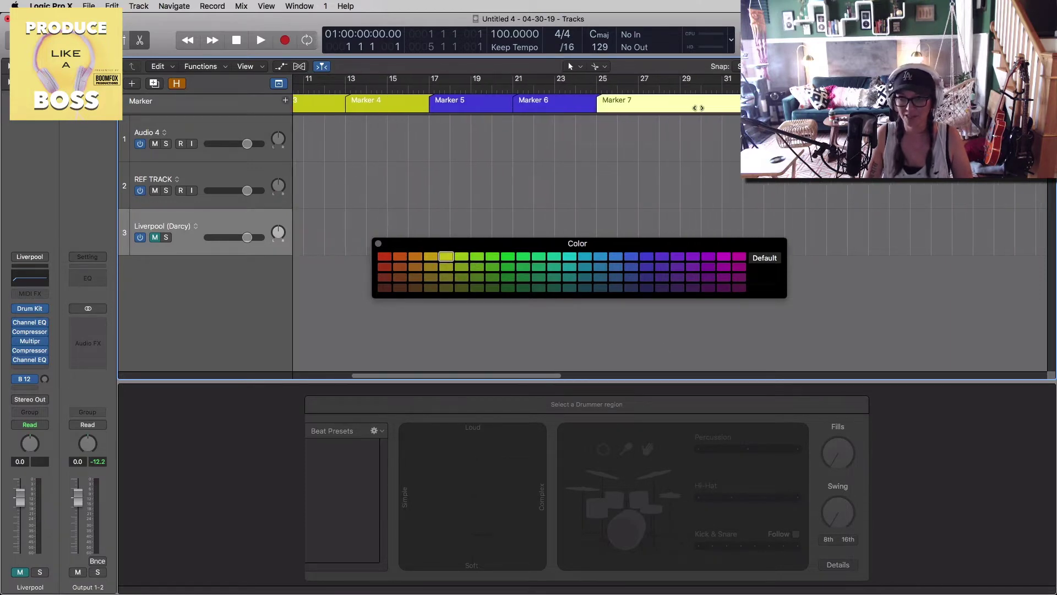
left_click(686, 102)
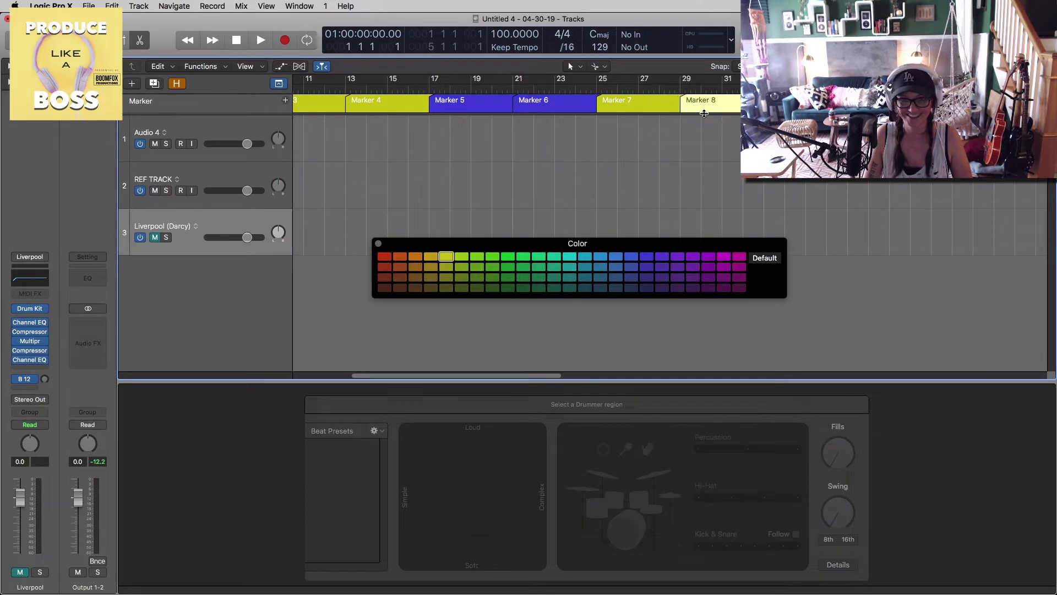
scroll(686, 102, "right", 1)
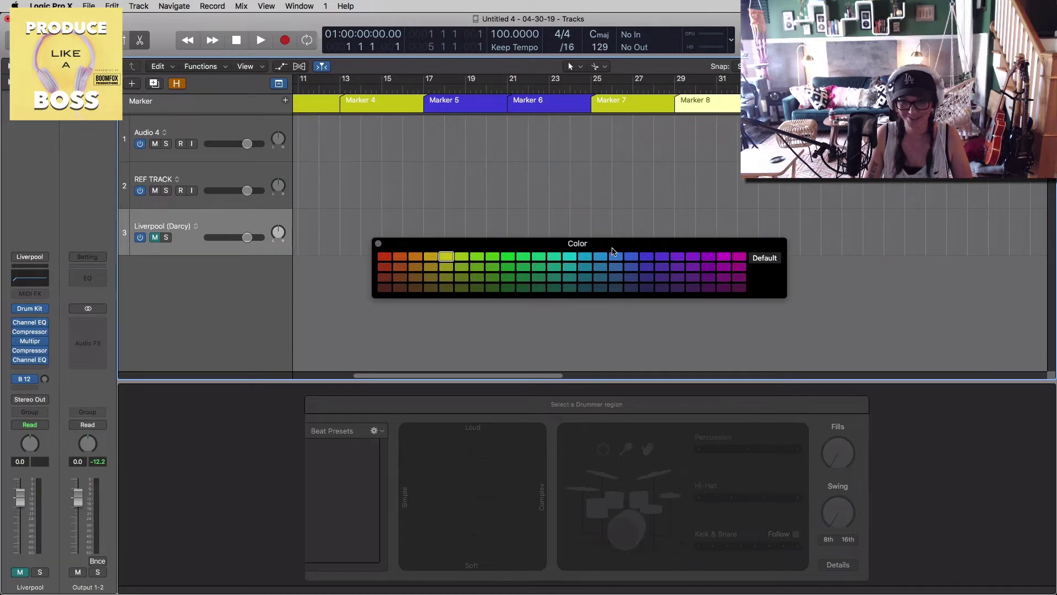
left_click(646, 257)
scroll(669, 110, "right", 3)
left_click(672, 108)
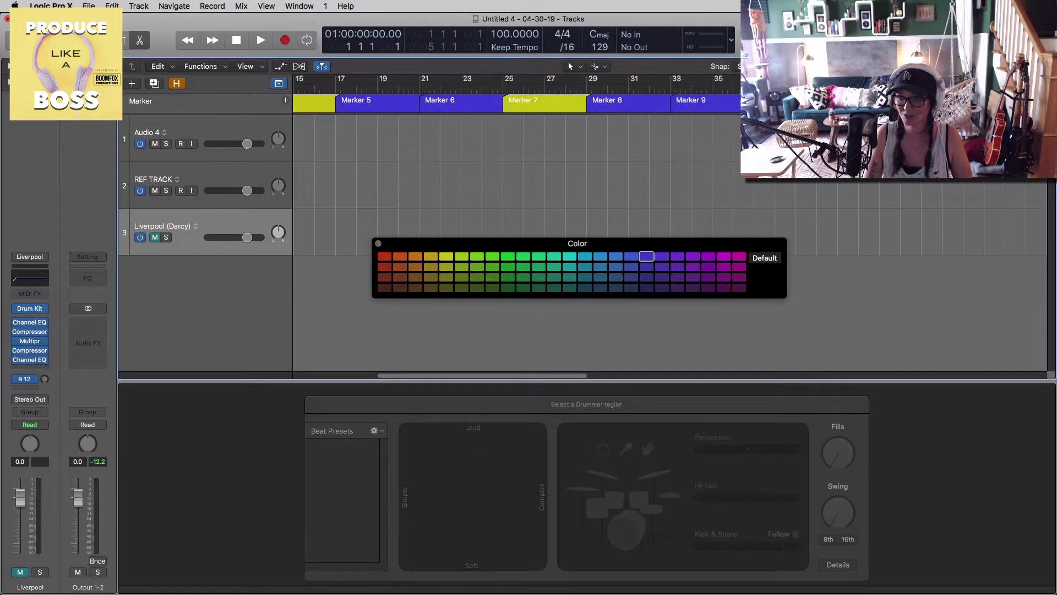
Colour the marker starting at bar 37 turquoise and split it at bars 41 and 45
left_click(569, 257)
scroll(598, 218, "right", 5)
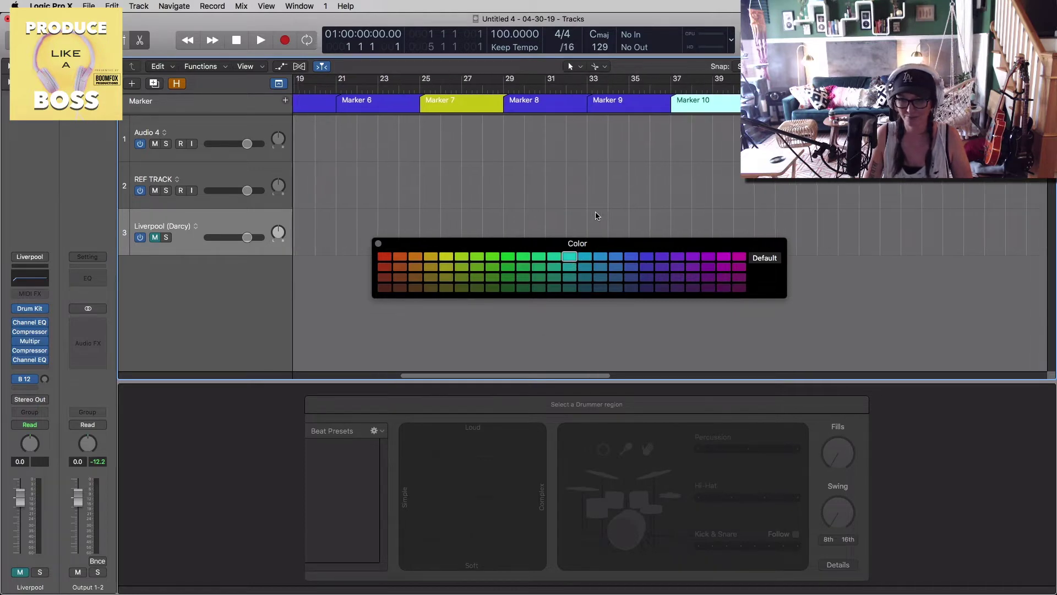
left_click(717, 109)
Colour the bar 45 marker blue-violet with splits at bars 49 and 53, and the bar 53 marker red with a split at bar 57
left_click(648, 256)
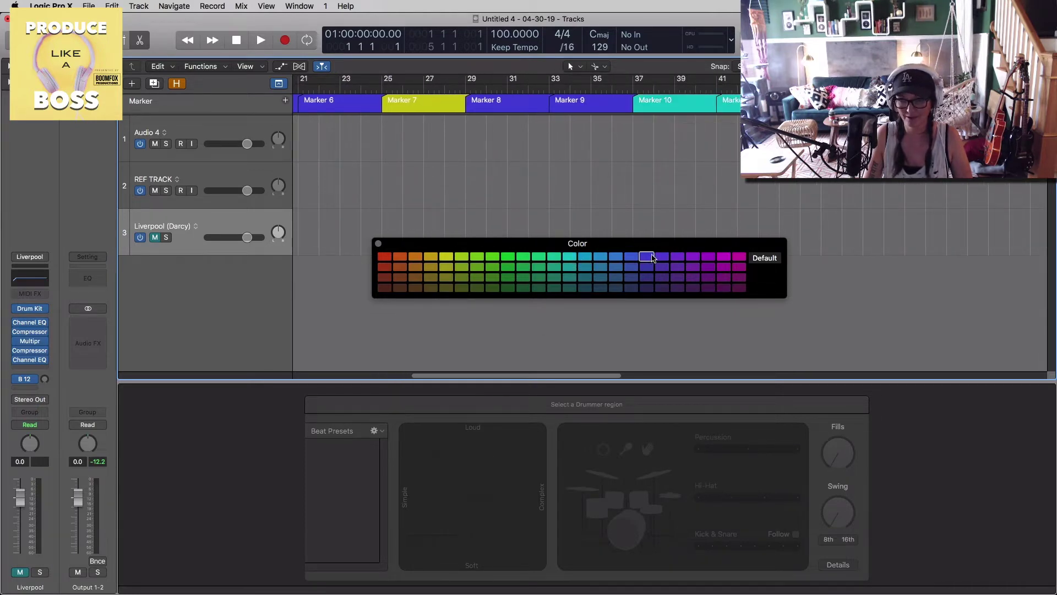
scroll(645, 254, "right", 2)
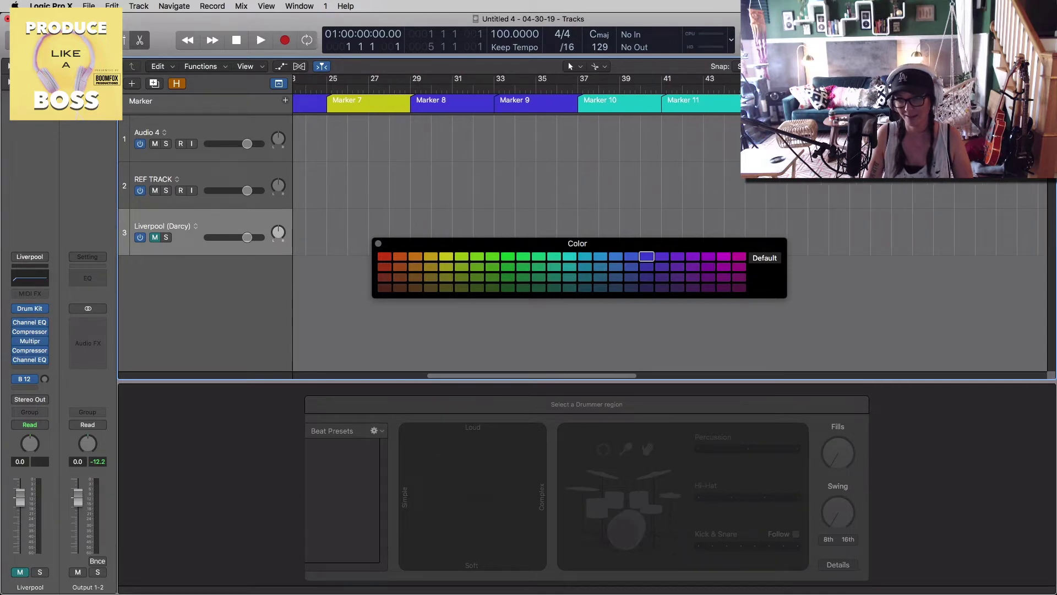
left_click(384, 256)
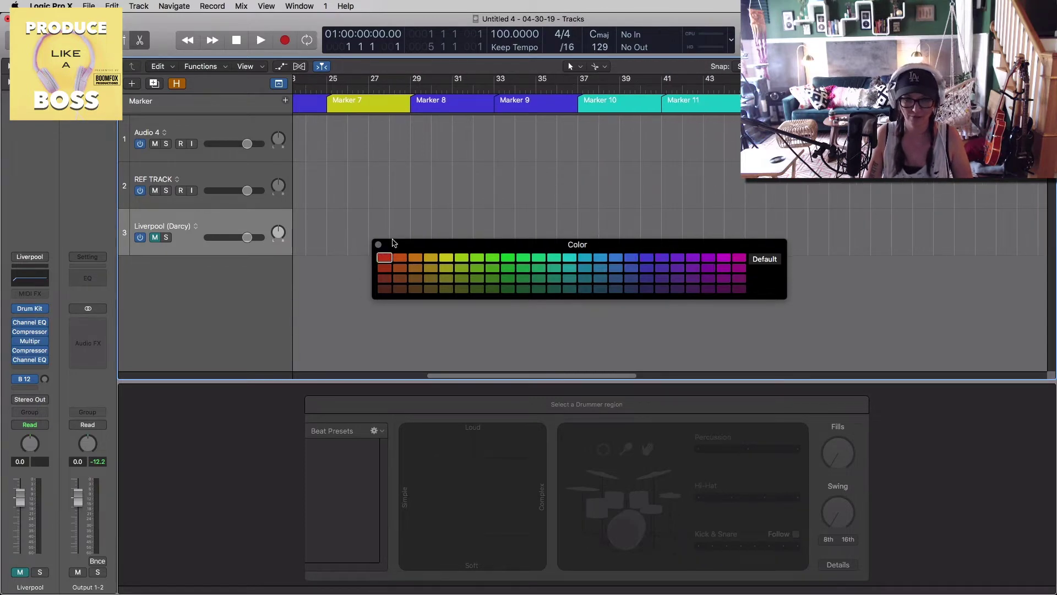
scroll(548, 208, "right", 2)
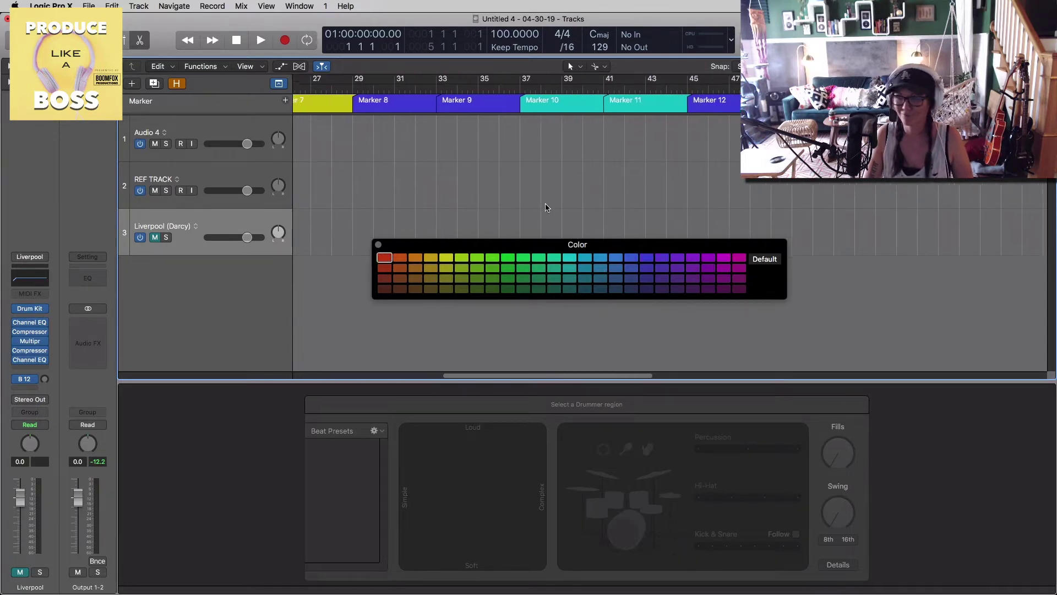
left_click(378, 245)
Delete the second red marker at bar 5 and move all the following markers four bars earlier
key("super+Left")
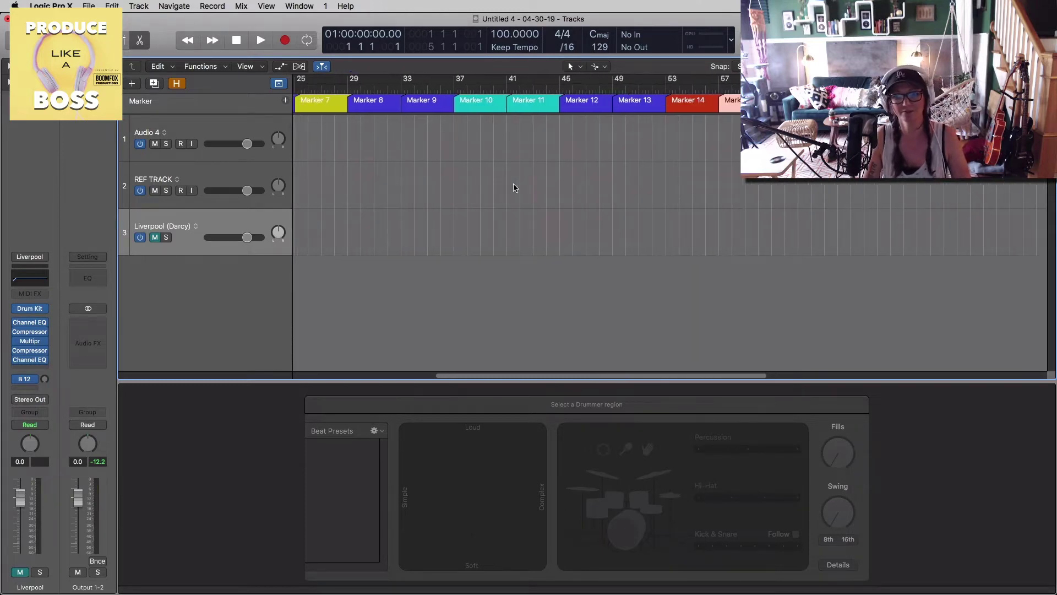
scroll(513, 188, "left", 10)
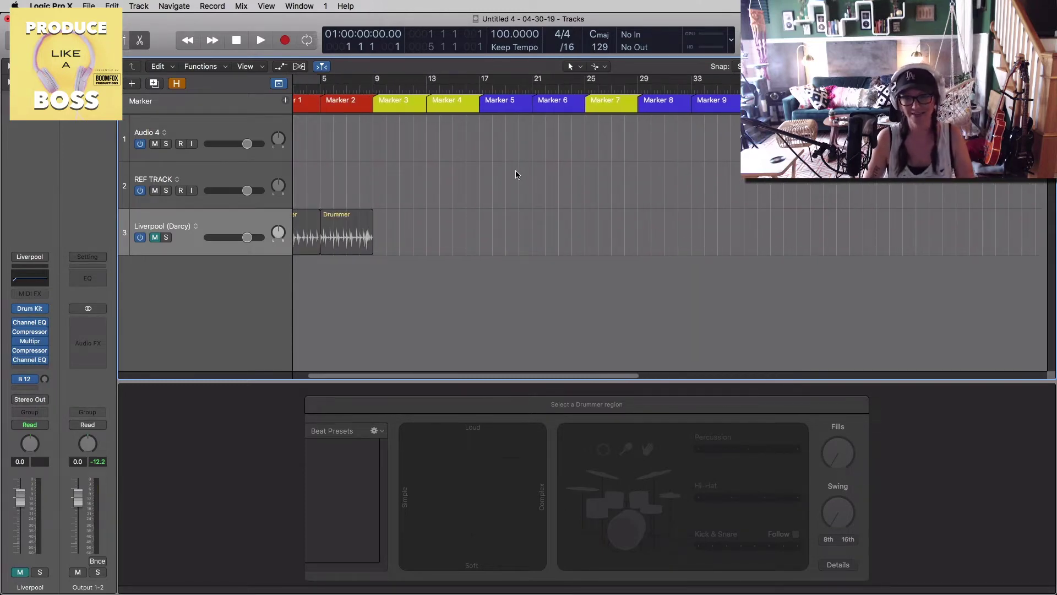
scroll(516, 174, "left", 2)
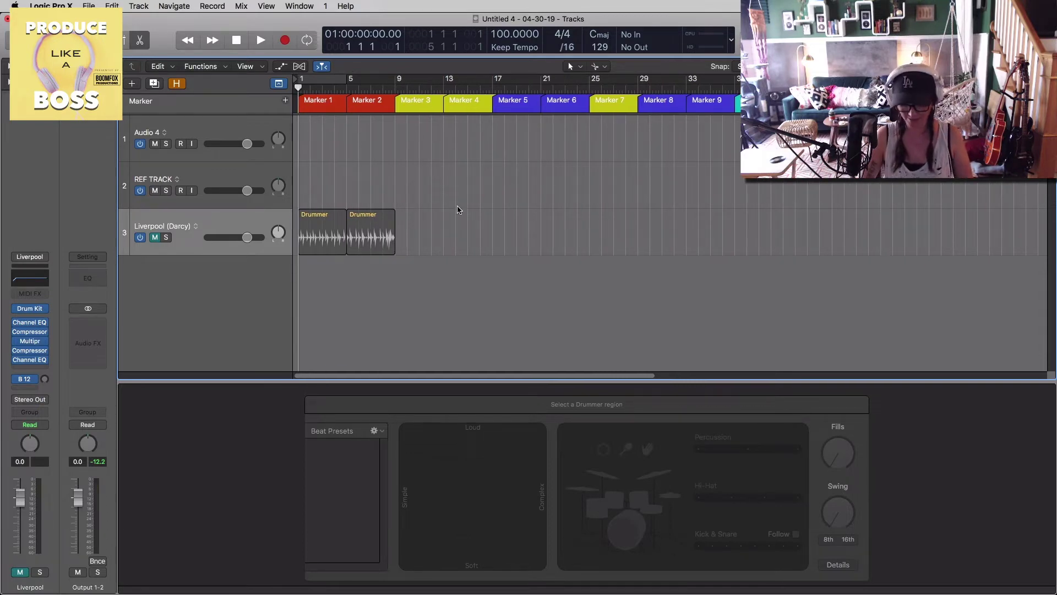
left_click(378, 102)
key("Delete")
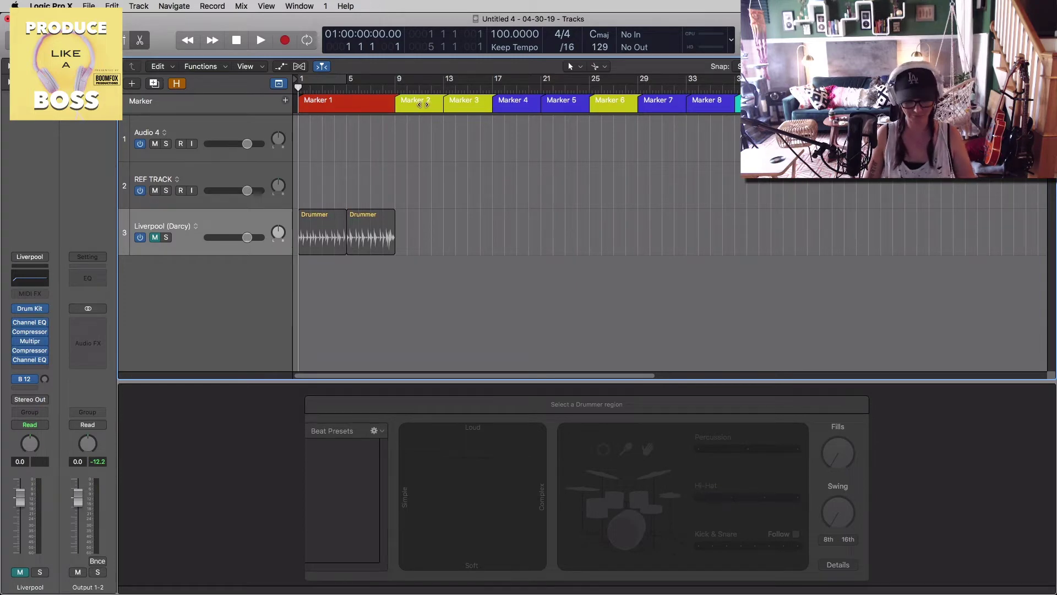
left_click_drag(423, 104, 376, 108)
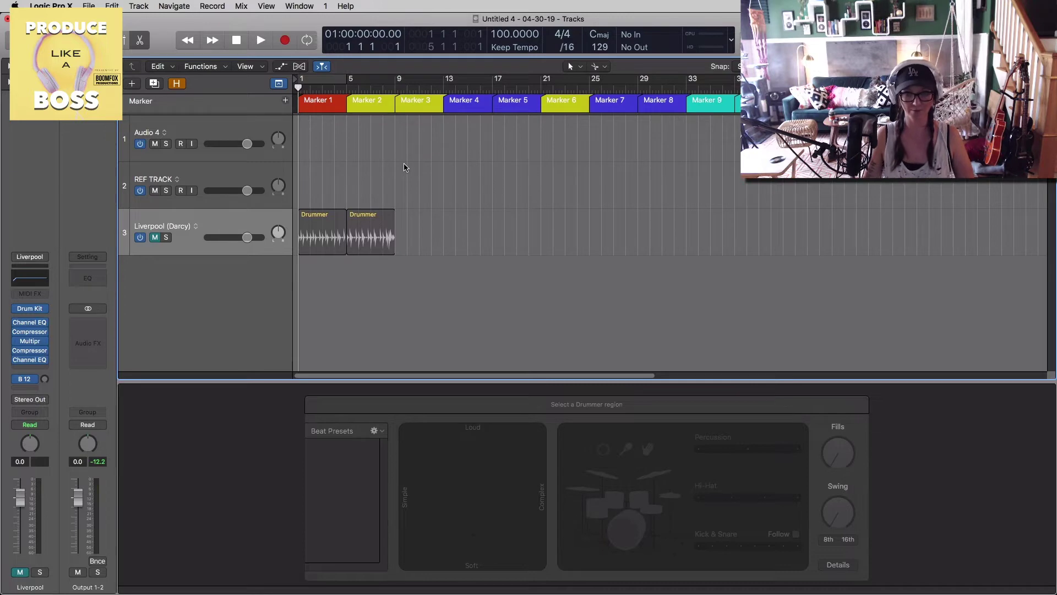
Unmute the Liverpool Drummer track
scroll(413, 174, "down", 1)
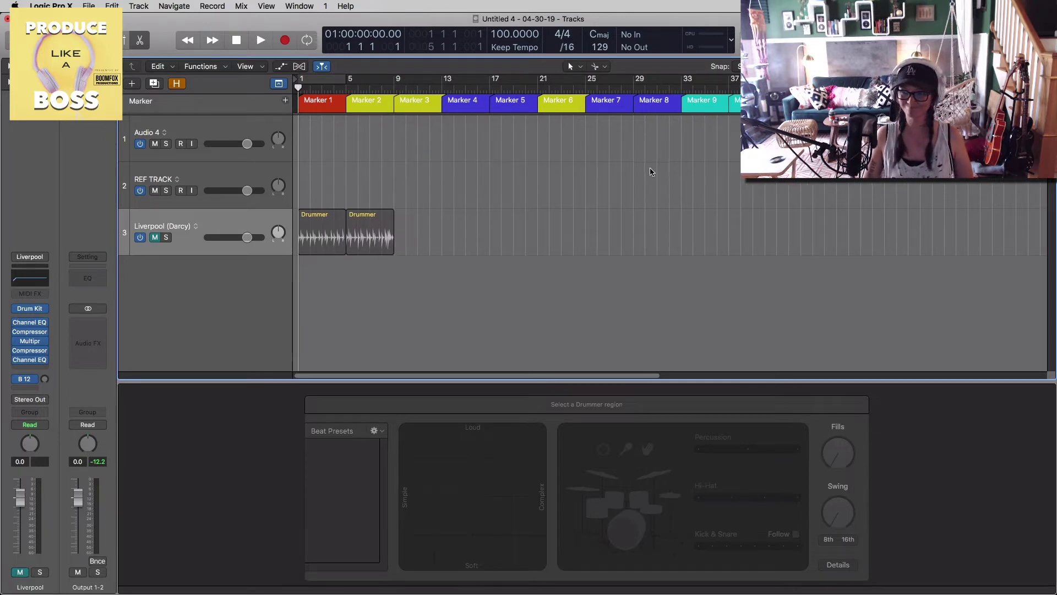
left_click(155, 238)
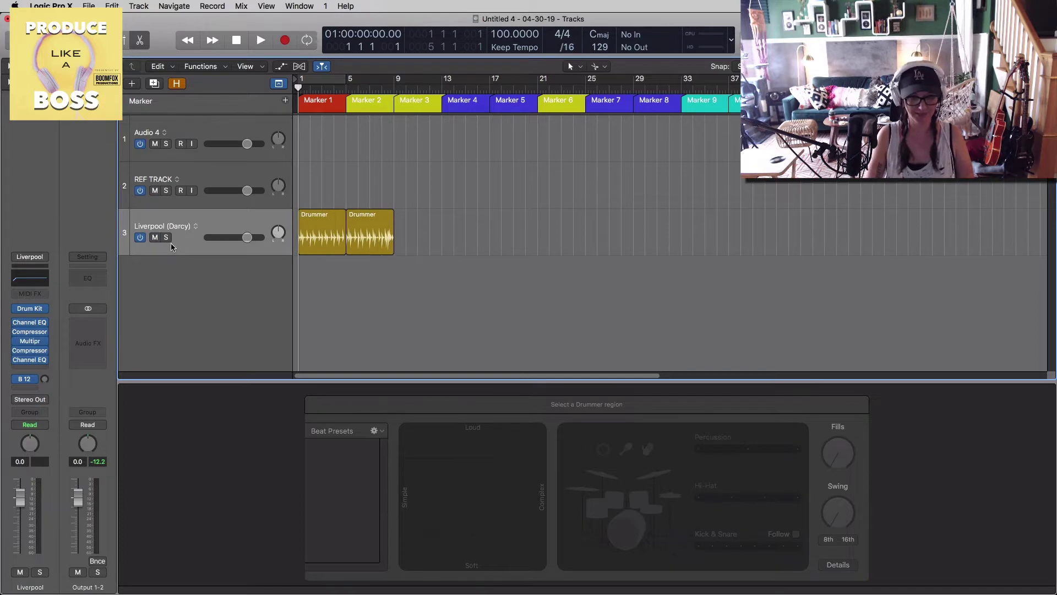
Delete the Drummer region at bar 5 and select the remaining region at bar 1
left_click(381, 249)
key("Delete")
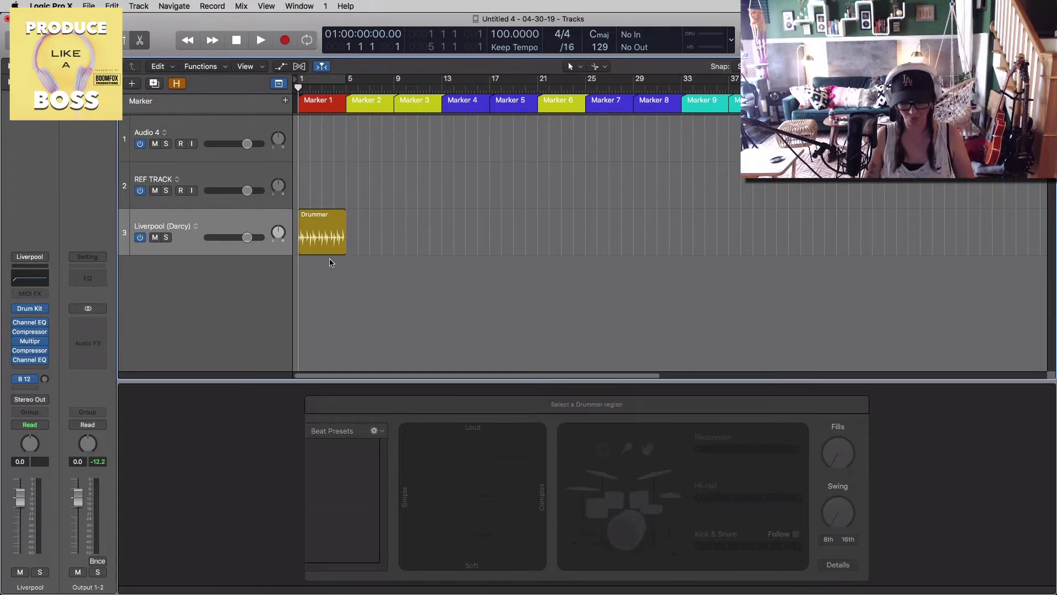
key("super+Right")
left_click(252, 238)
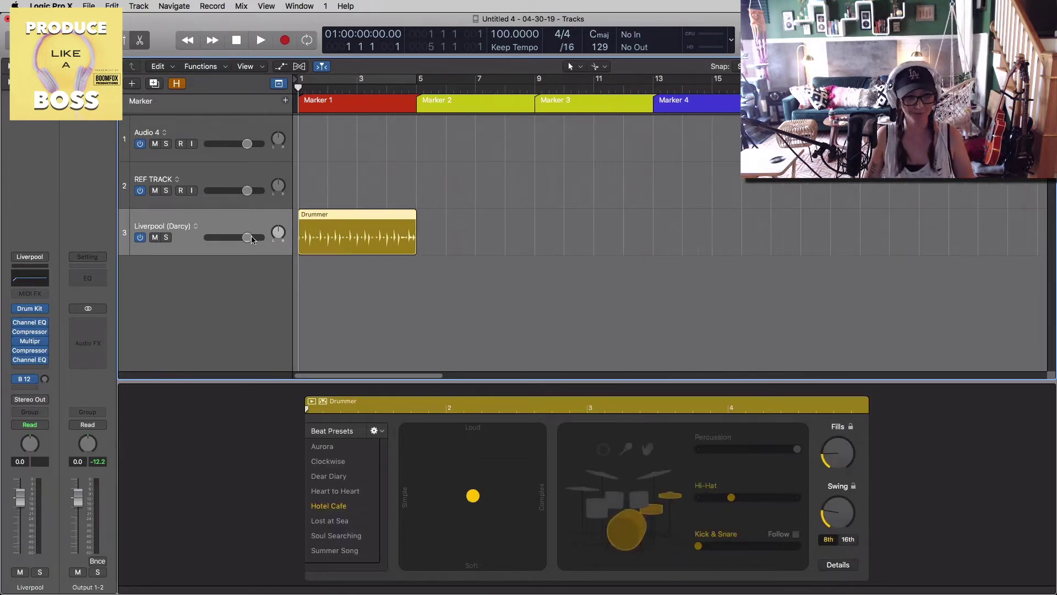
Review the Songwriter drummers in the Library, keeping Darcy - Pop Songwriter as the chosen drummer
key("y")
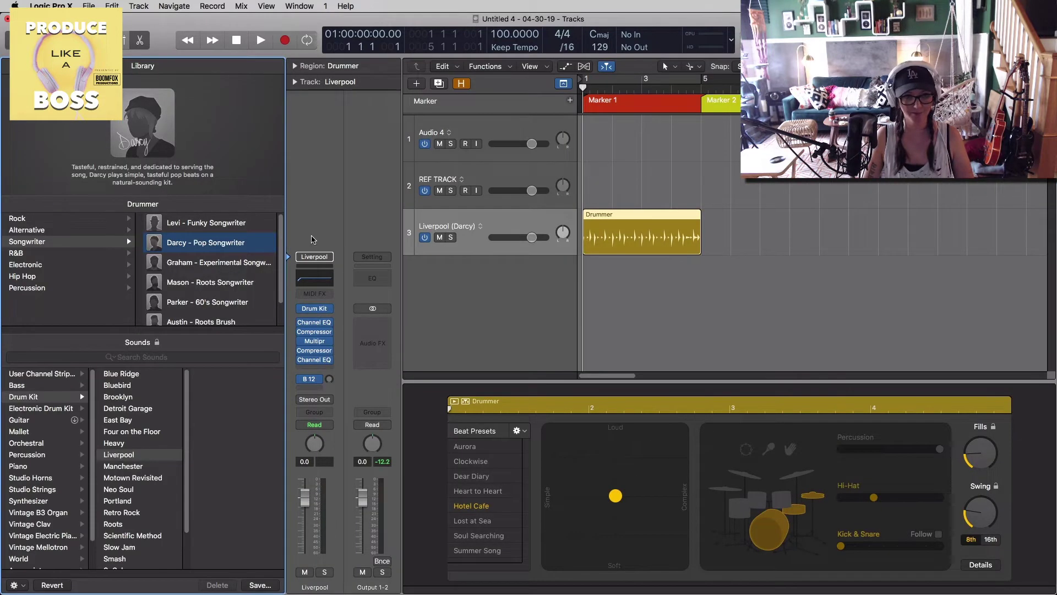
left_click(95, 244)
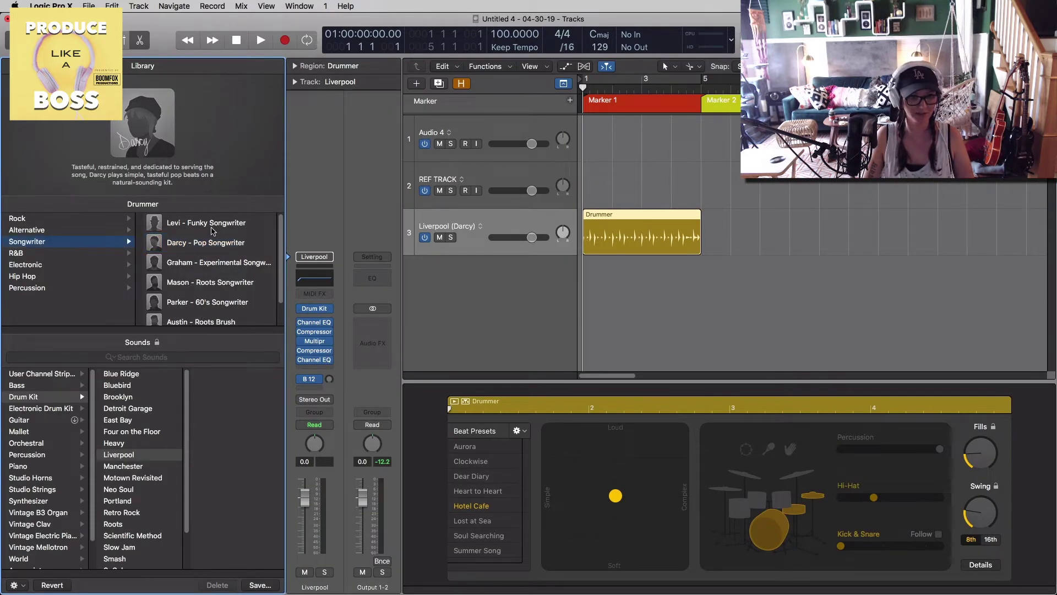
left_click(181, 243)
left_click(593, 233)
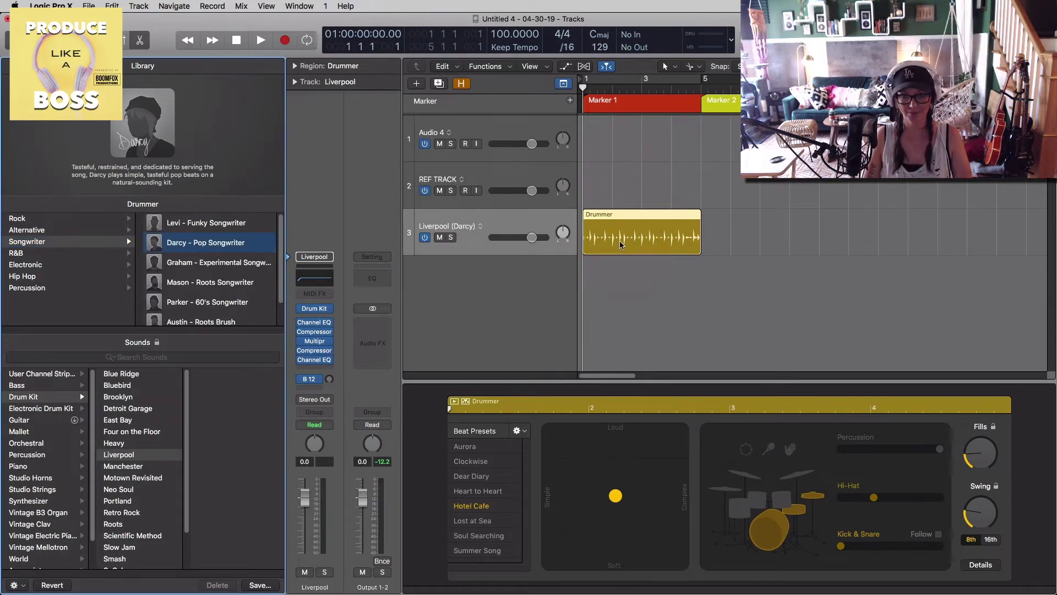
key("y")
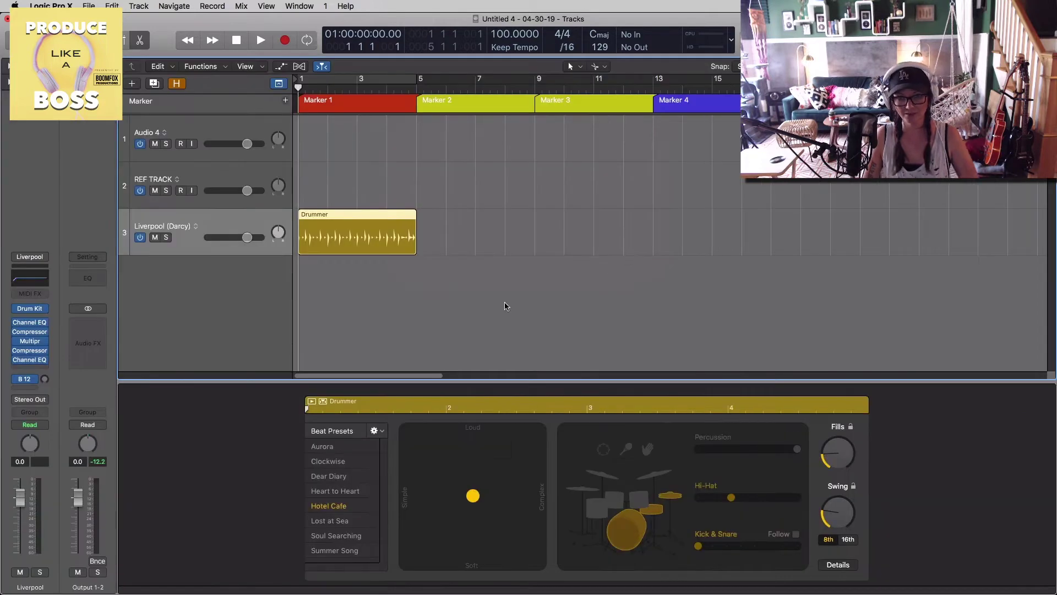
Make the bar 1 Drummer region slightly louder and more complex, with cymbals and tambourine playing and swing at zero
left_click(478, 486)
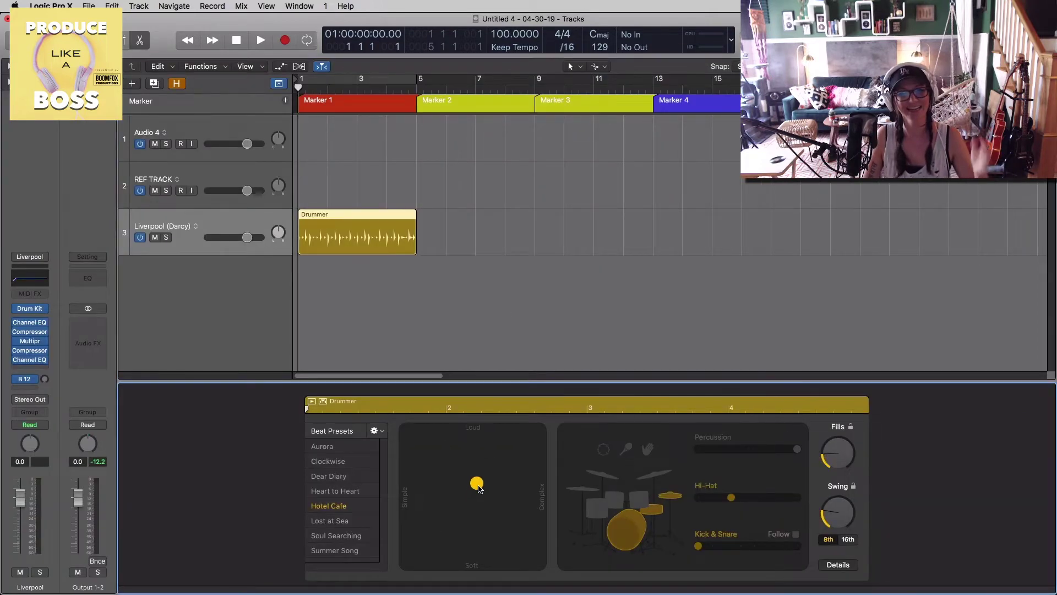
left_click(492, 474)
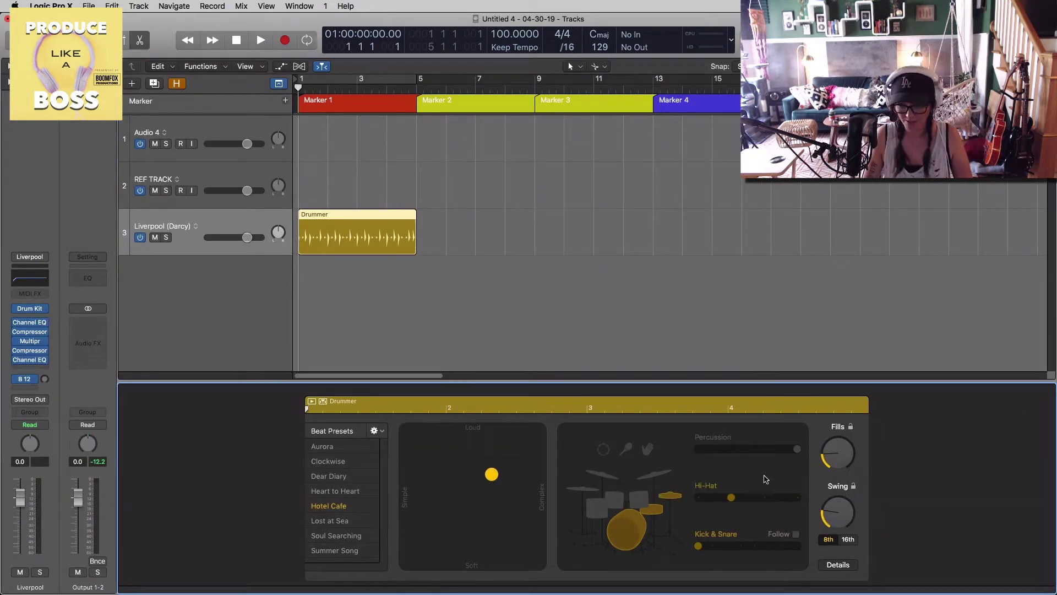
left_click(648, 478)
left_click(603, 450)
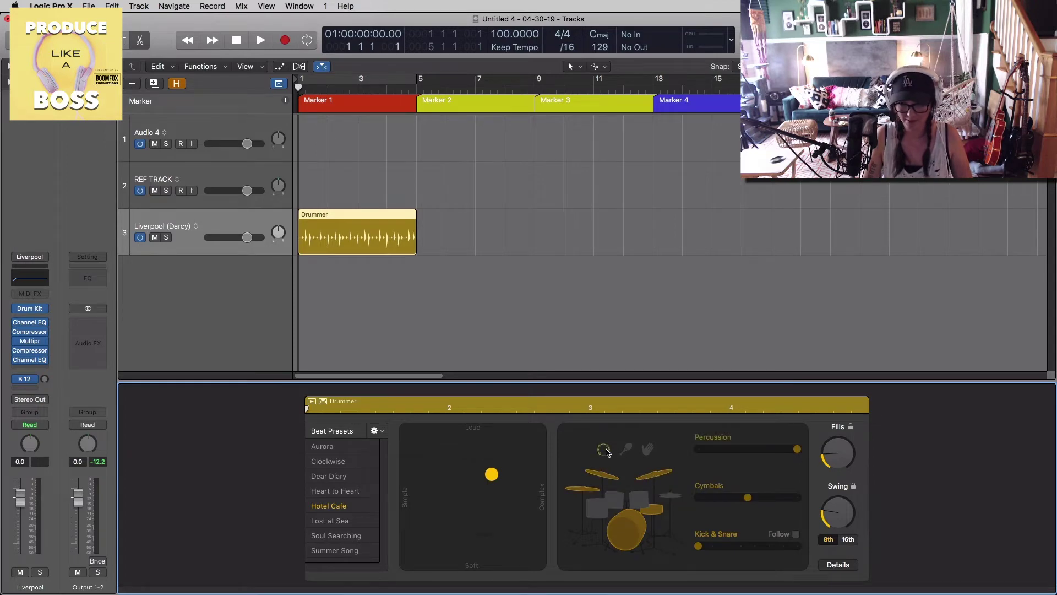
left_click_drag(835, 507, 832, 530)
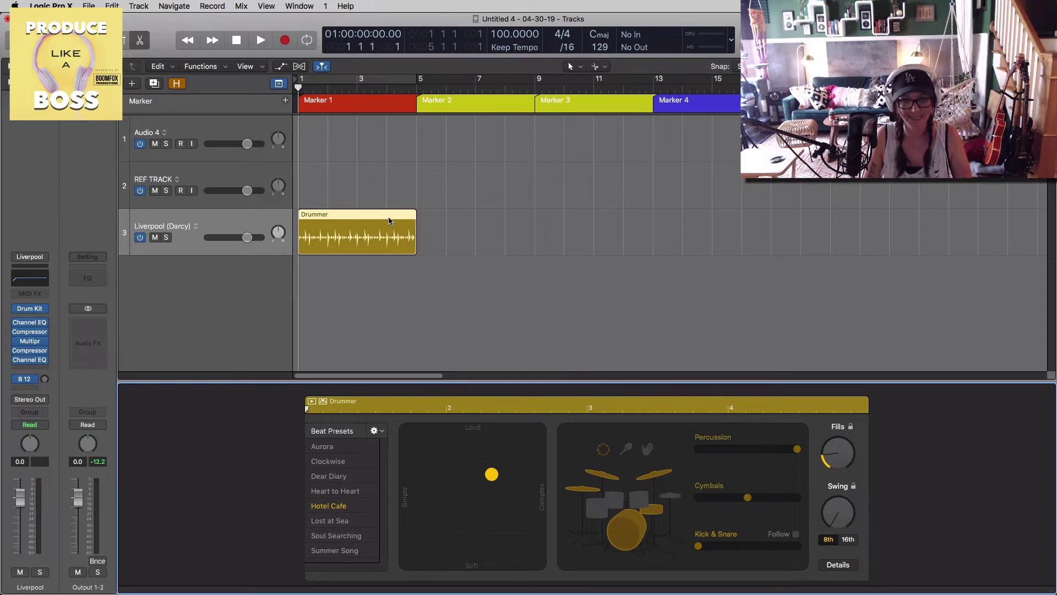
left_click_drag(500, 477, 501, 472)
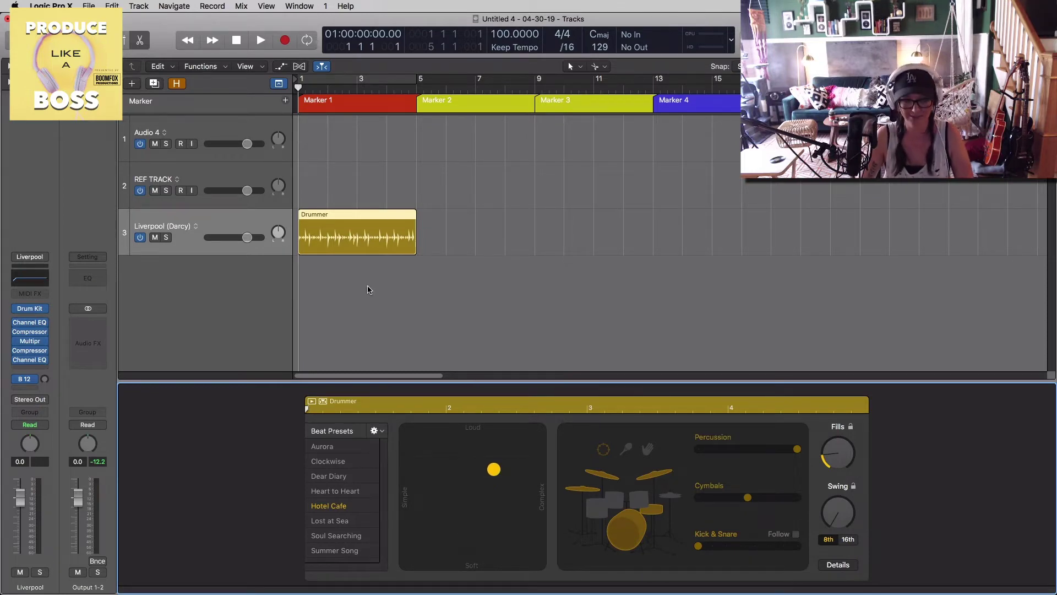
Switch the Drummer track's kit from Liverpool to Bluebird and audition the bar 1 beat with it
key("space")
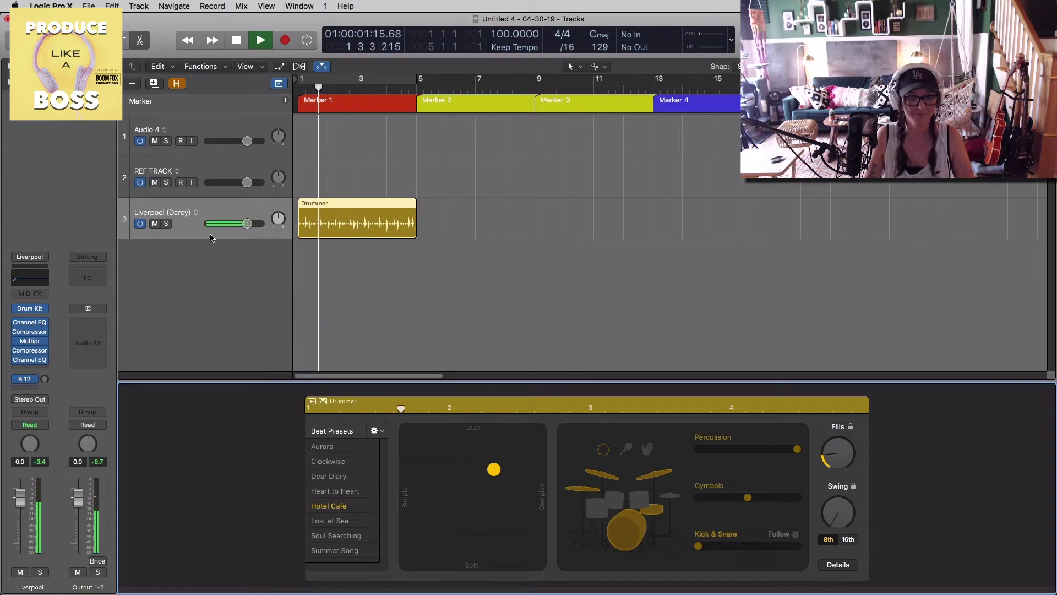
key("space")
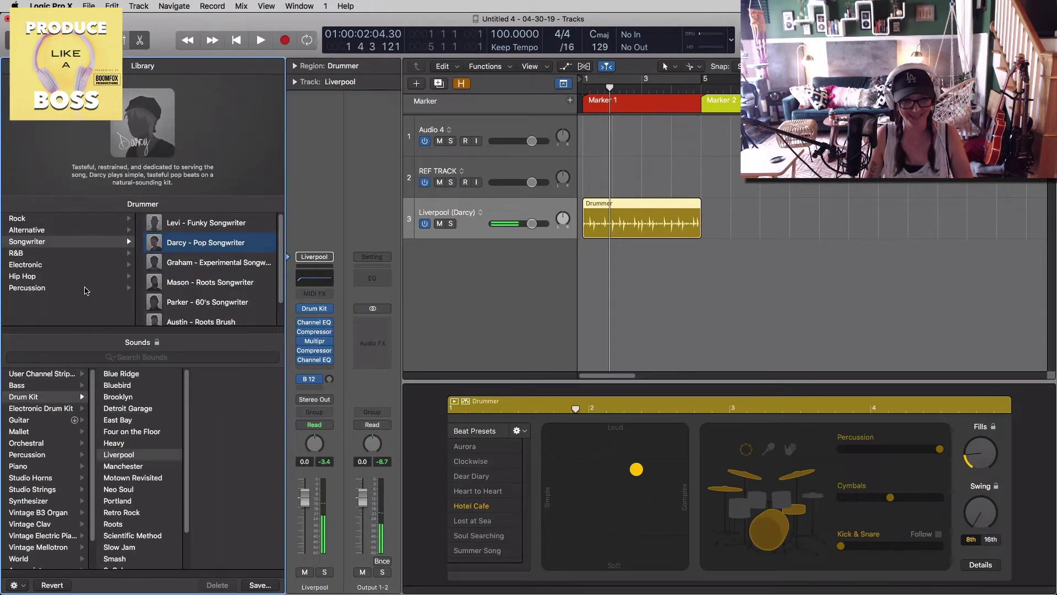
left_click(118, 386)
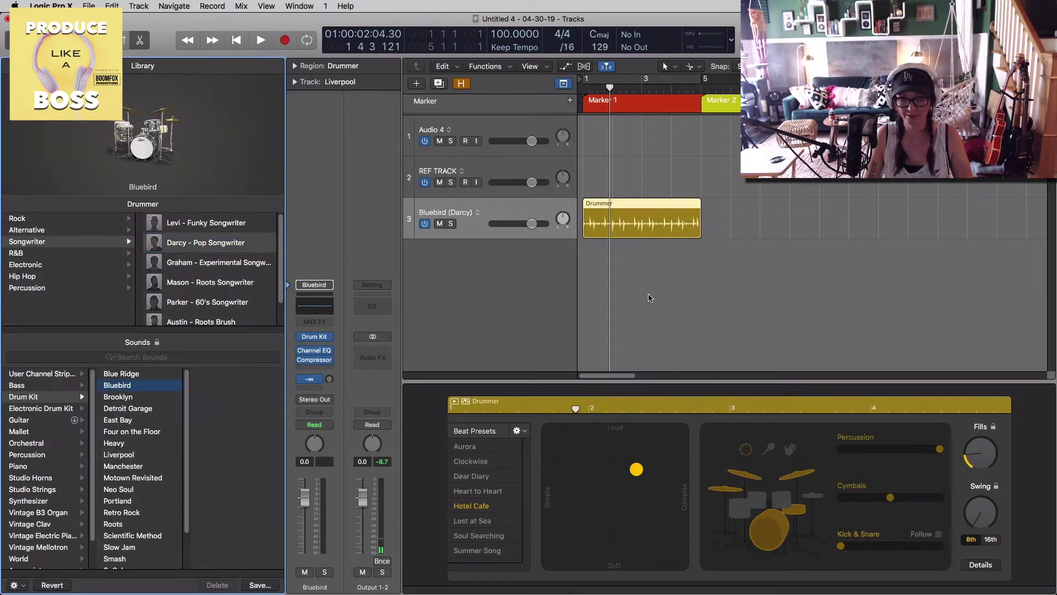
key("y")
key("Return")
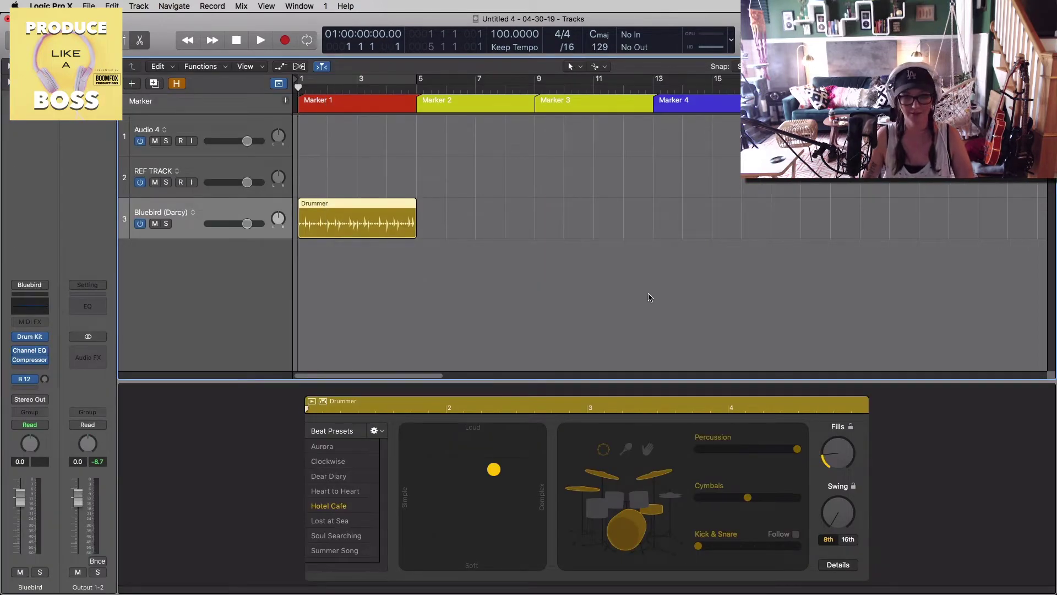
key("space")
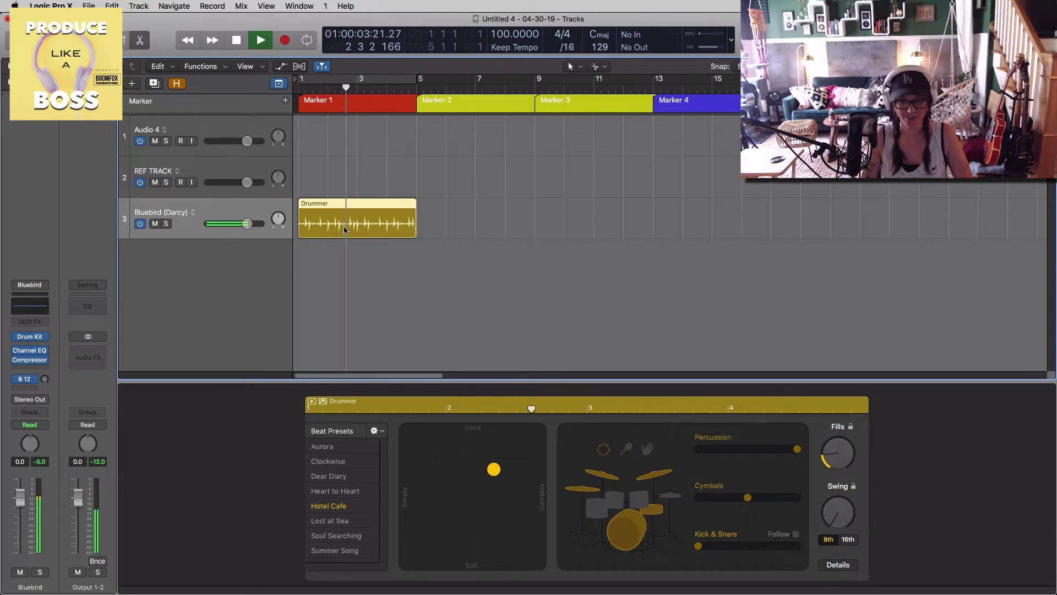
left_click(441, 251)
key("space")
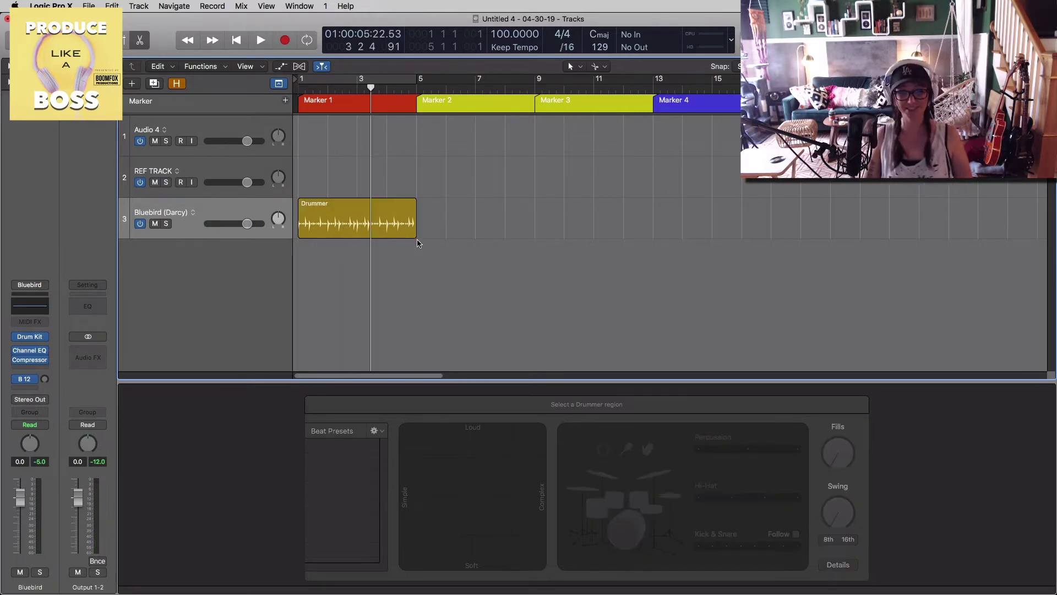
Copy the Drummer region to bar 5 and set a cycle range from bar 5 to bar 11
left_click_drag(350, 229, 468, 231)
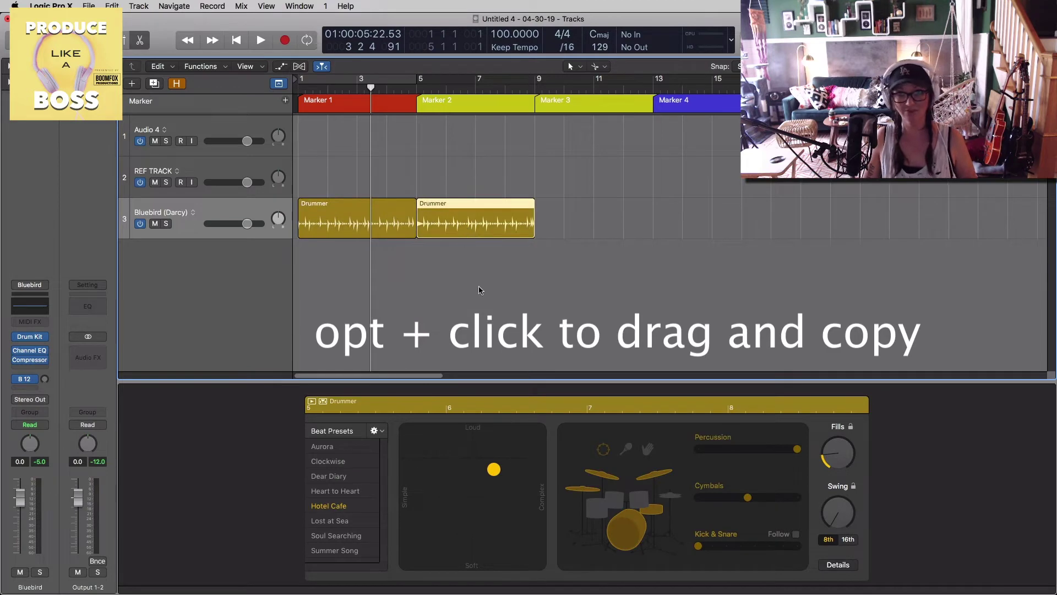
left_click_drag(421, 82, 594, 82)
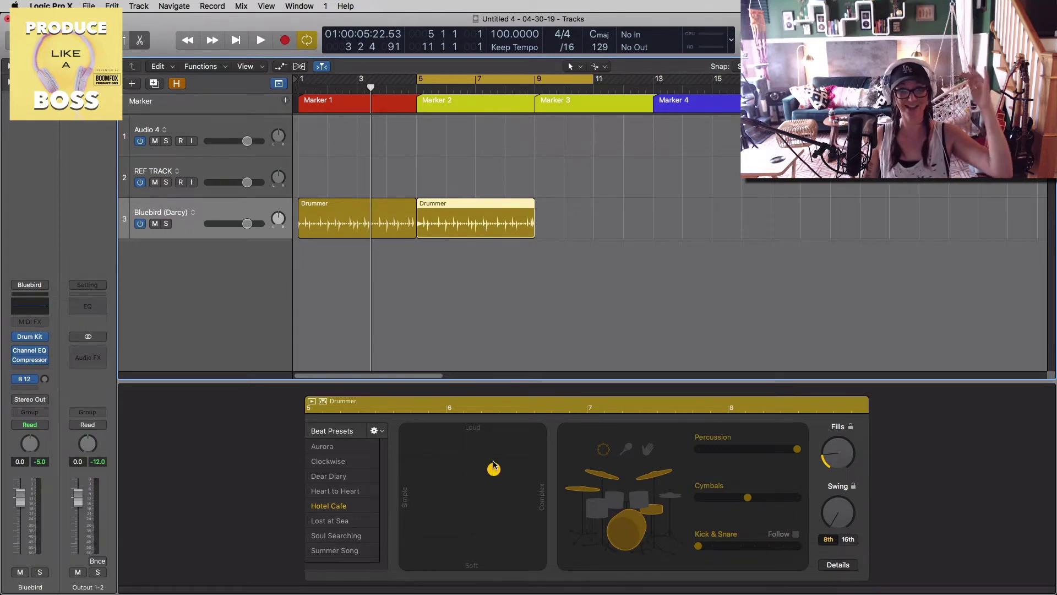
Make the bar 5 region softer, and switch it from cymbals to hi-hat with the first hi-hat variation and fewer fills
left_click_drag(494, 469, 501, 512)
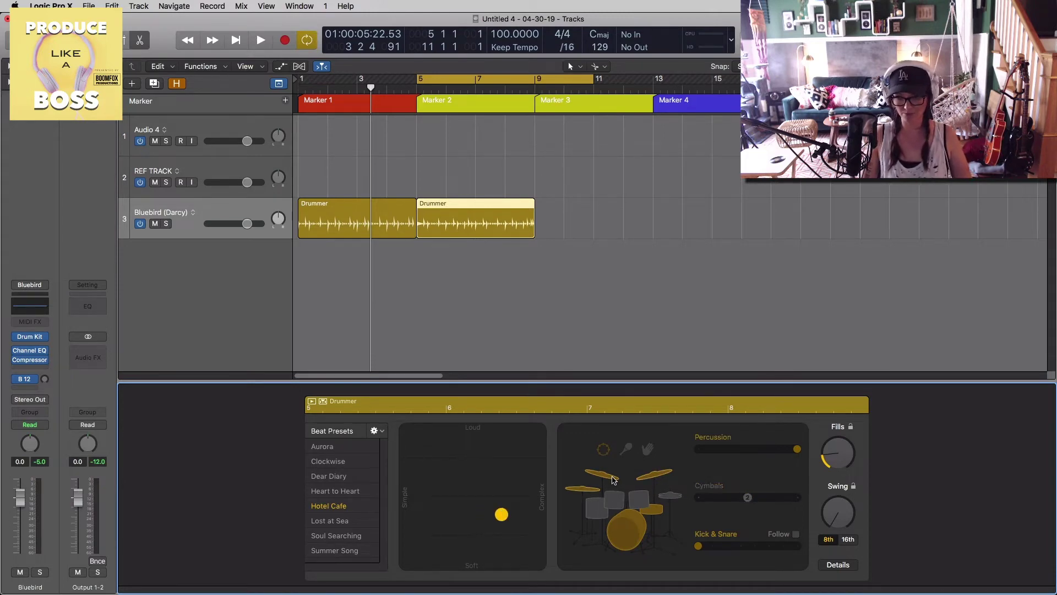
left_click(671, 496)
left_click_drag(731, 497, 700, 499)
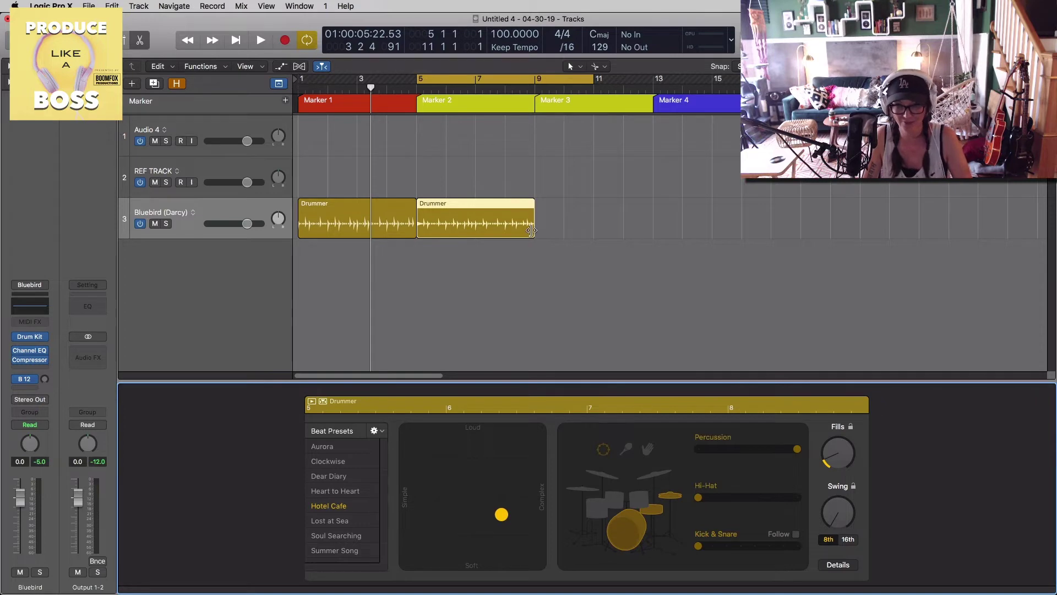
mouse_move(532, 230)
left_mouse_down()
mouse_move(672, 231)
mouse_move(652, 243)
mouse_move(537, 236)
left_mouse_up()
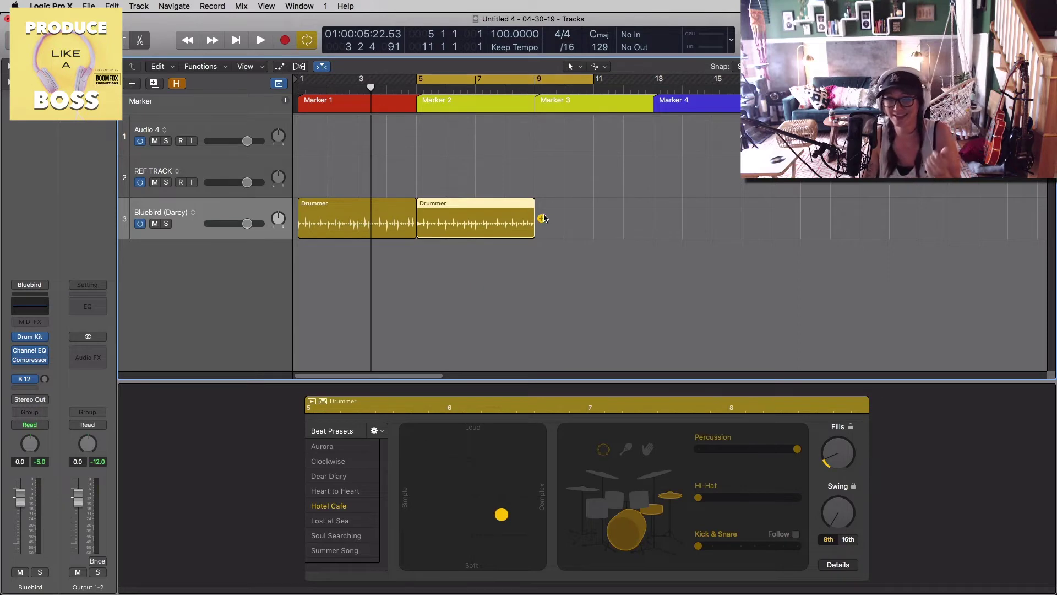
Turn off the tambourine and choose the second hi-hat variation for the bar 5 region while auditioning it
key("space")
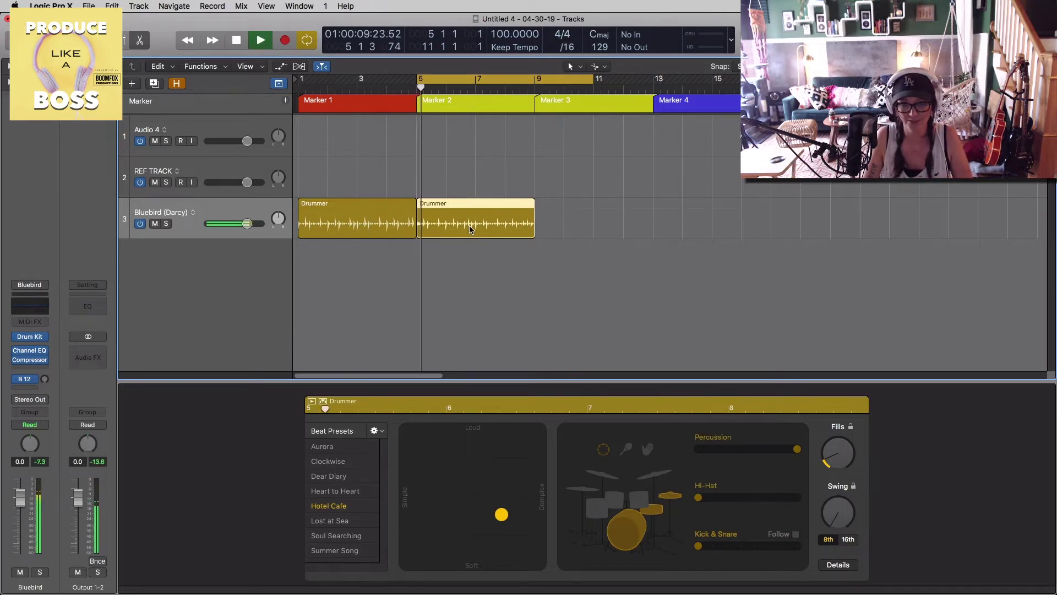
left_click(606, 451)
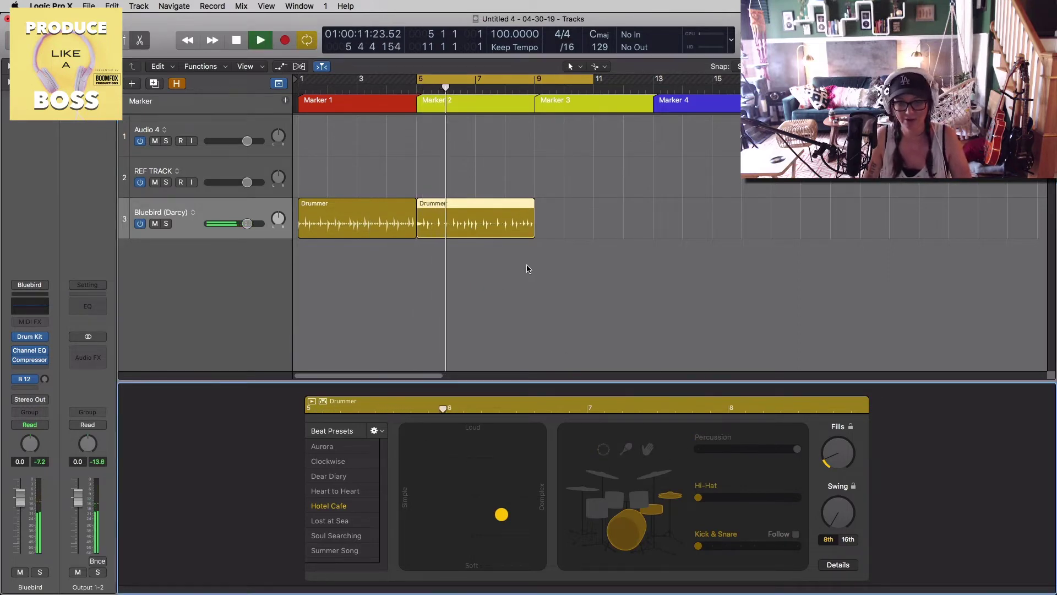
left_click(730, 499)
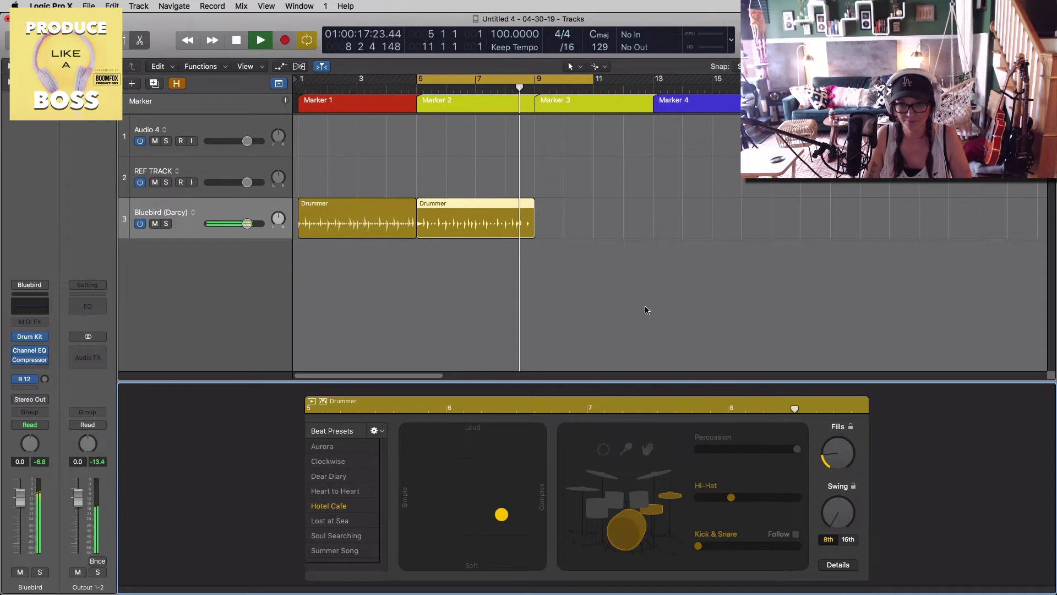
key("space")
Copy the bar 5 Drummer region to bar 9 and move the cycle range to bars 9 through 15
left_click_drag(496, 230, 600, 237)
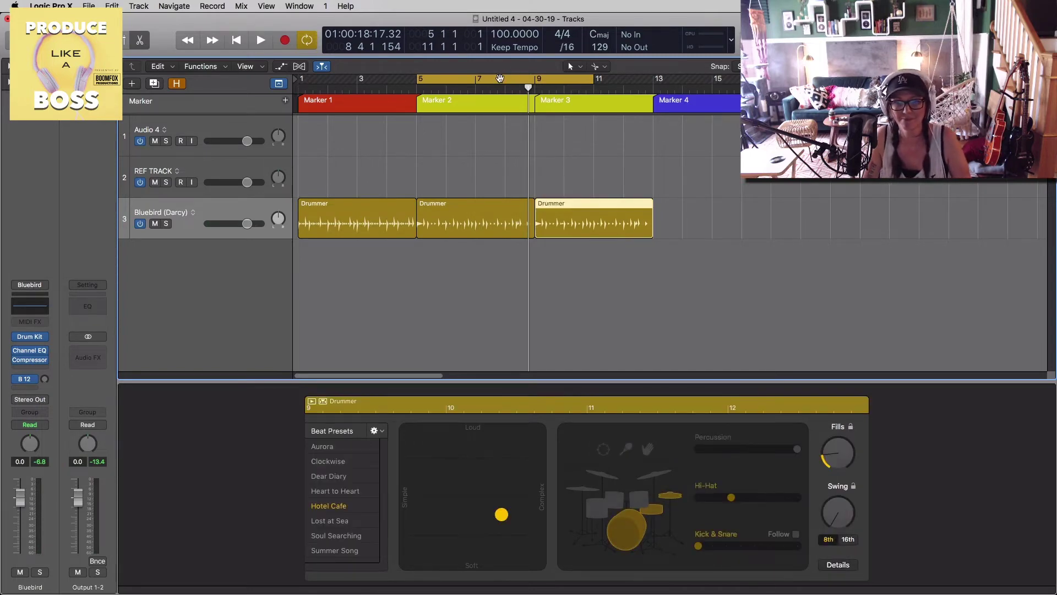
left_click_drag(500, 77, 618, 78)
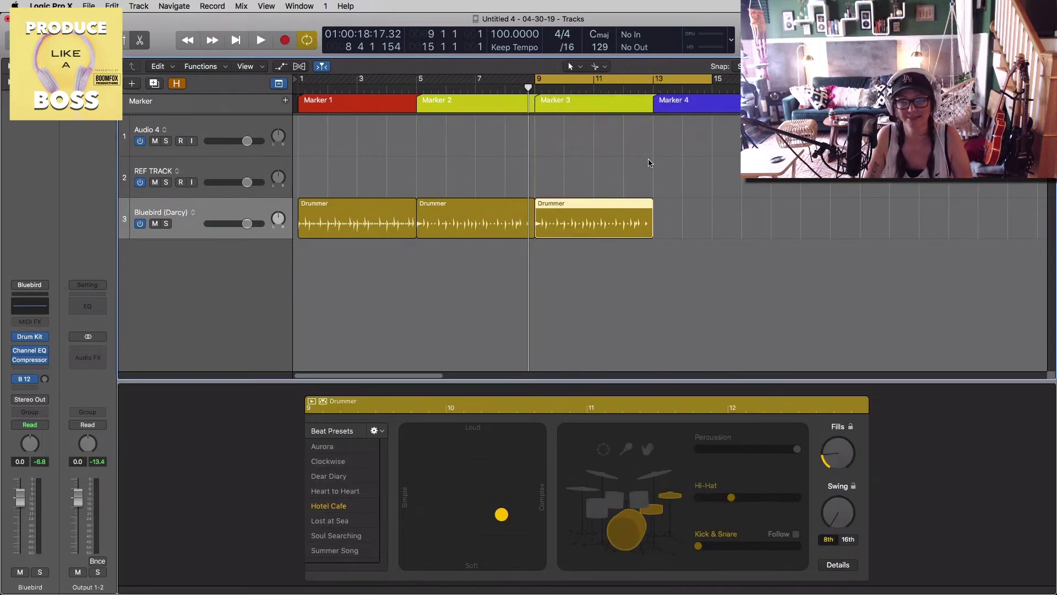
Raise the fills slightly on the bar 9 Drummer region and play it through
left_click_drag(834, 458, 830, 448)
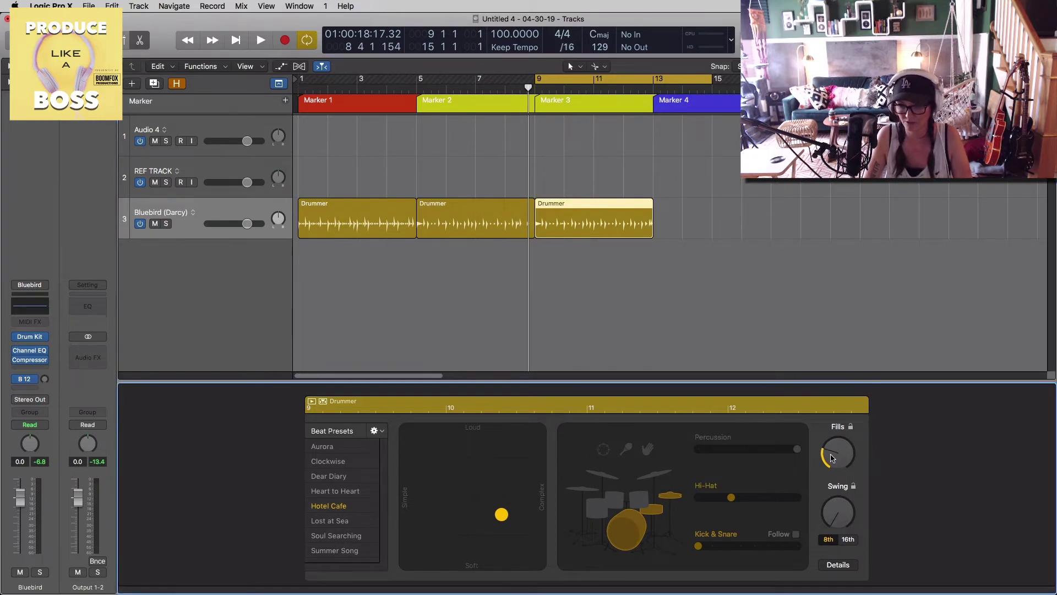
key("space")
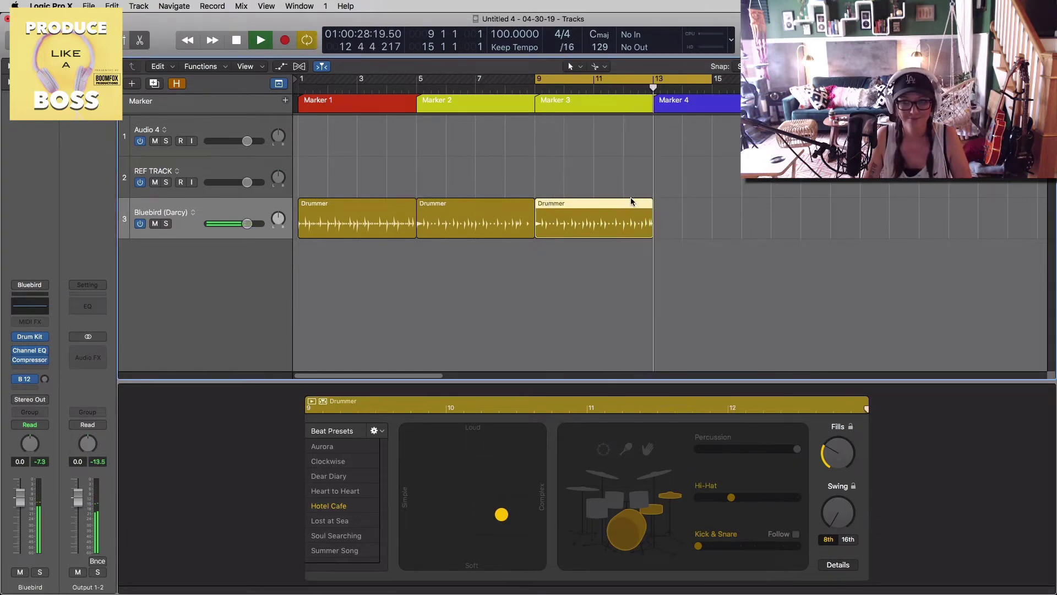
scroll(637, 257, "right", 2)
scroll(637, 257, "right", 1)
key("space")
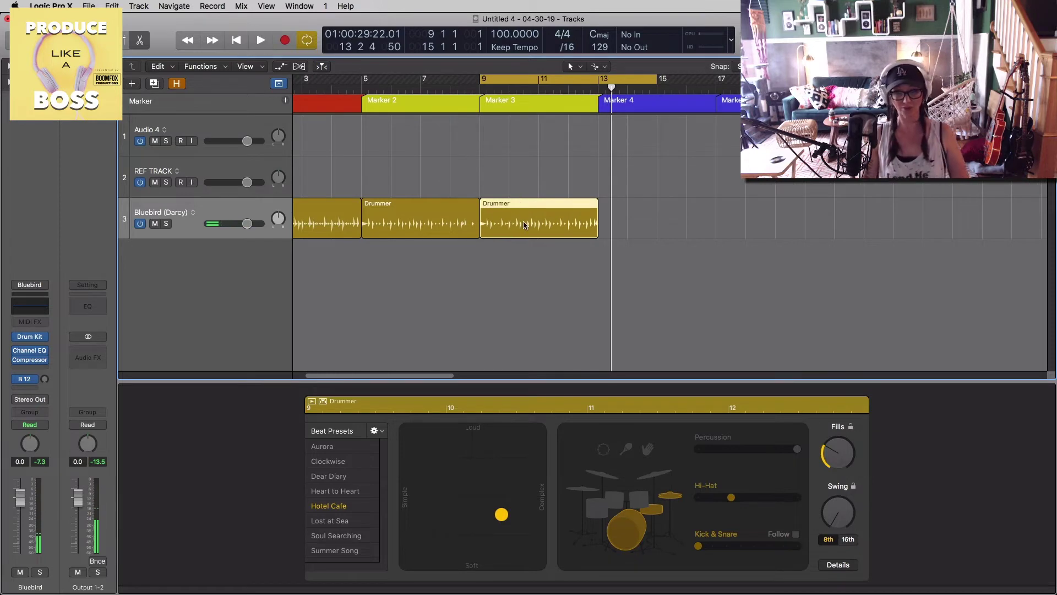
Copy the bar 9 Drummer region to bar 13 and move the cycle range to bars 13 through 19
left_click_drag(524, 222, 633, 239)
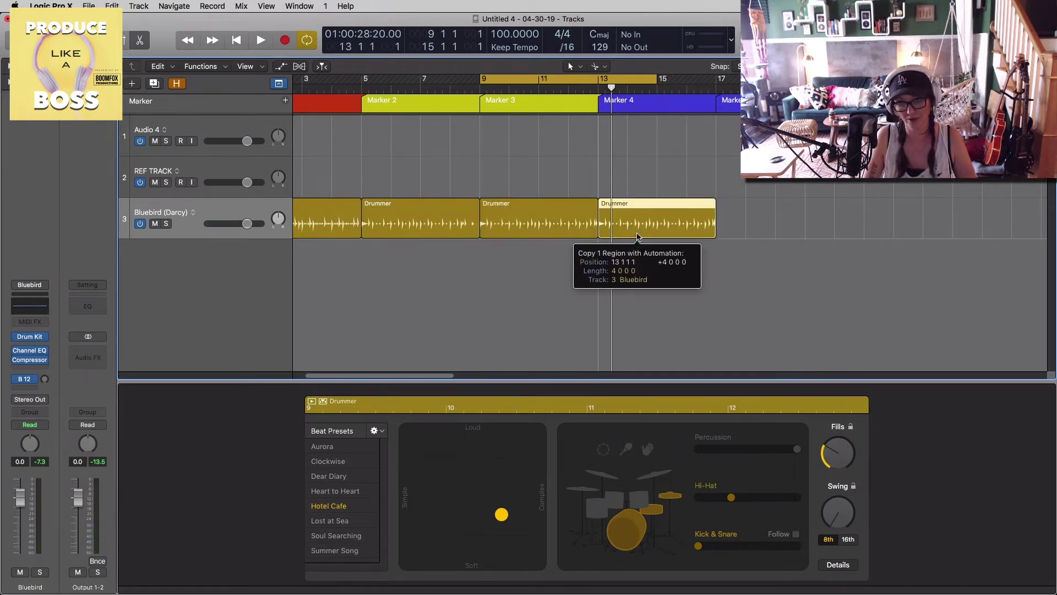
scroll(606, 221, "right", 5)
left_click_drag(497, 80, 616, 80)
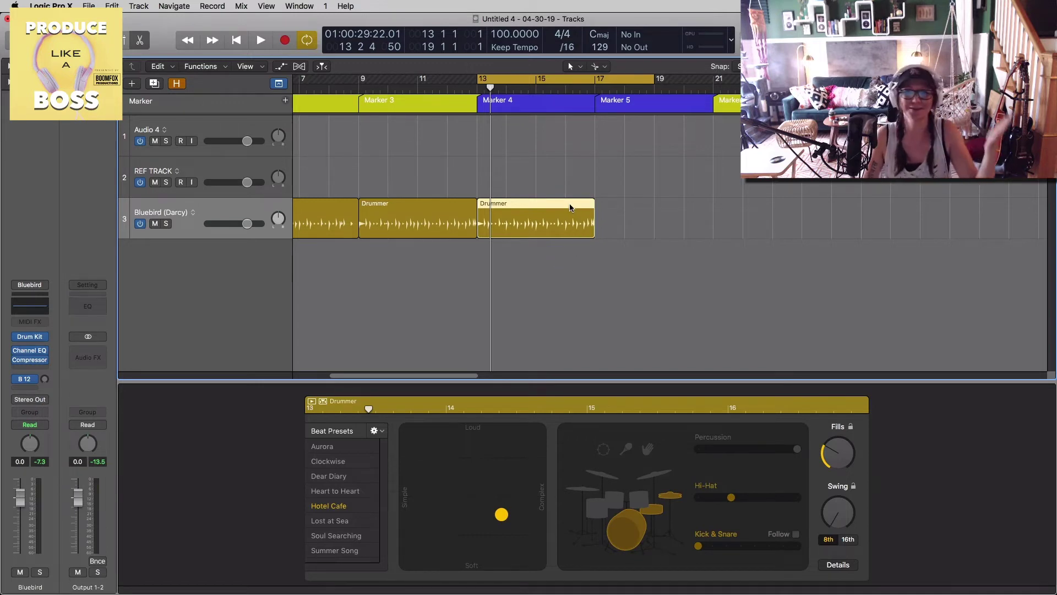
key("super+Left")
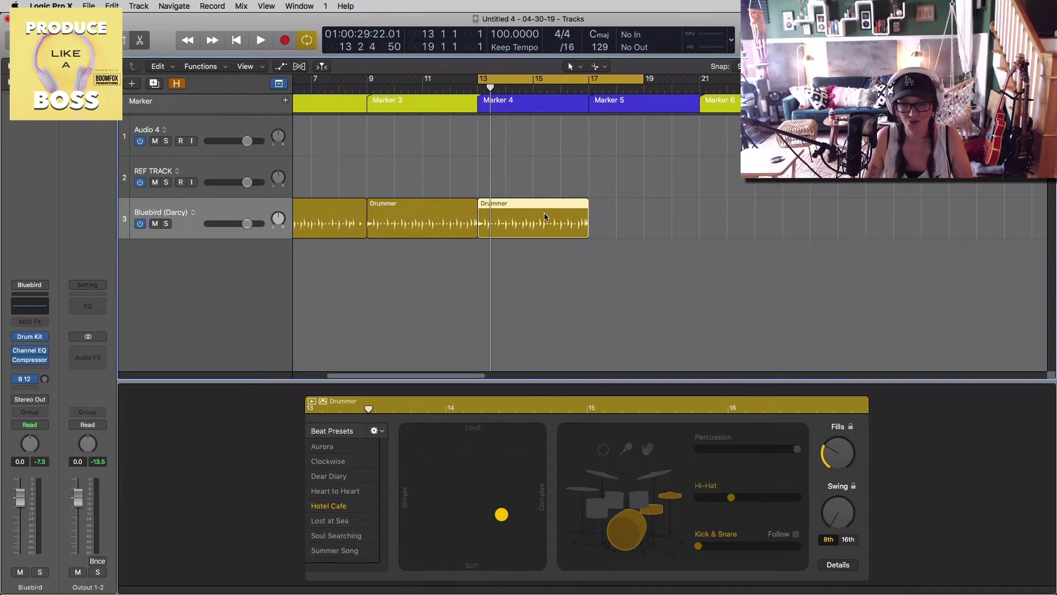
Switch the bar 13 Drummer region from hi-hat to cymbals and turn on the tambourine while playing it
key("space")
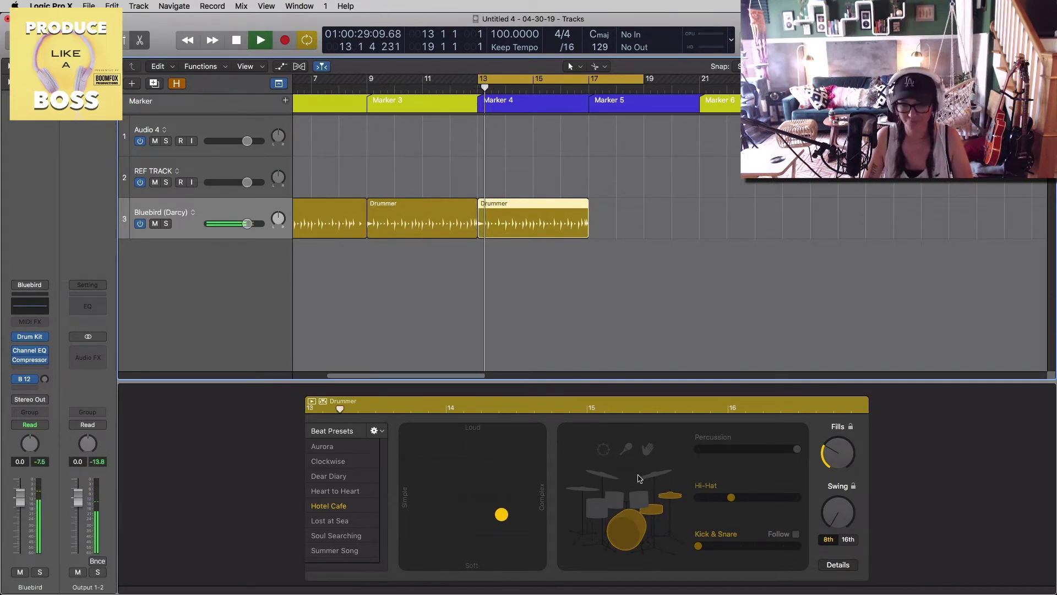
left_click(606, 480)
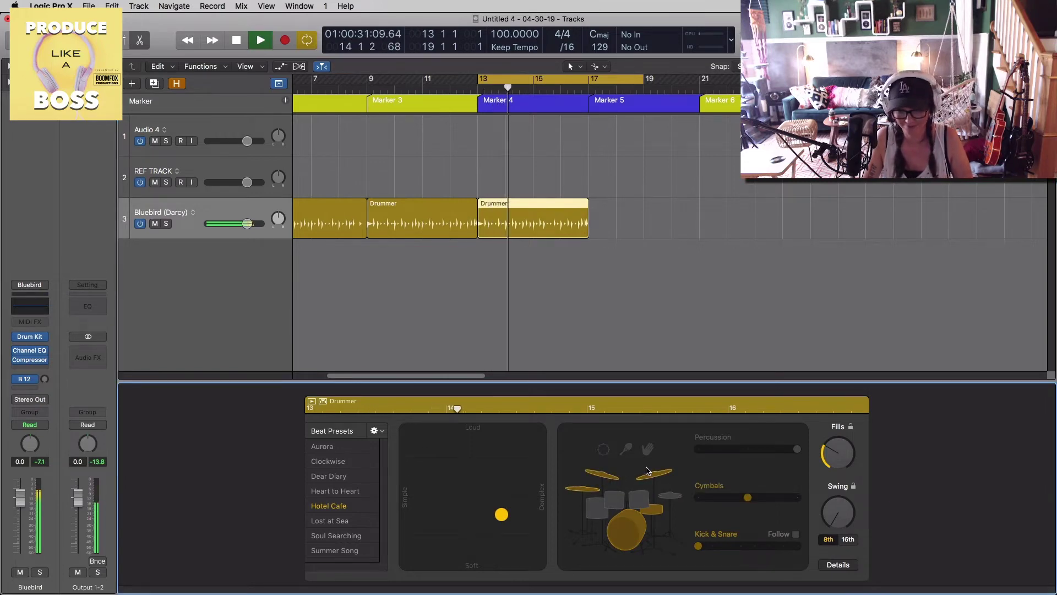
left_click(603, 449)
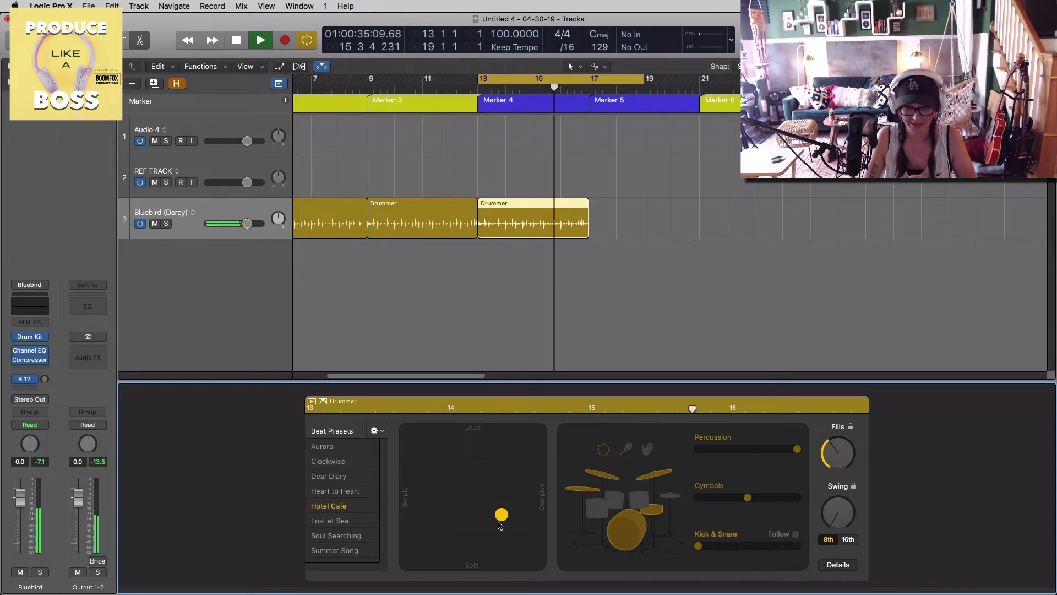
Make the bar 13 Drummer region louder and lower its fills slightly, with playback stopped at the end
left_click_drag(502, 515, 507, 469)
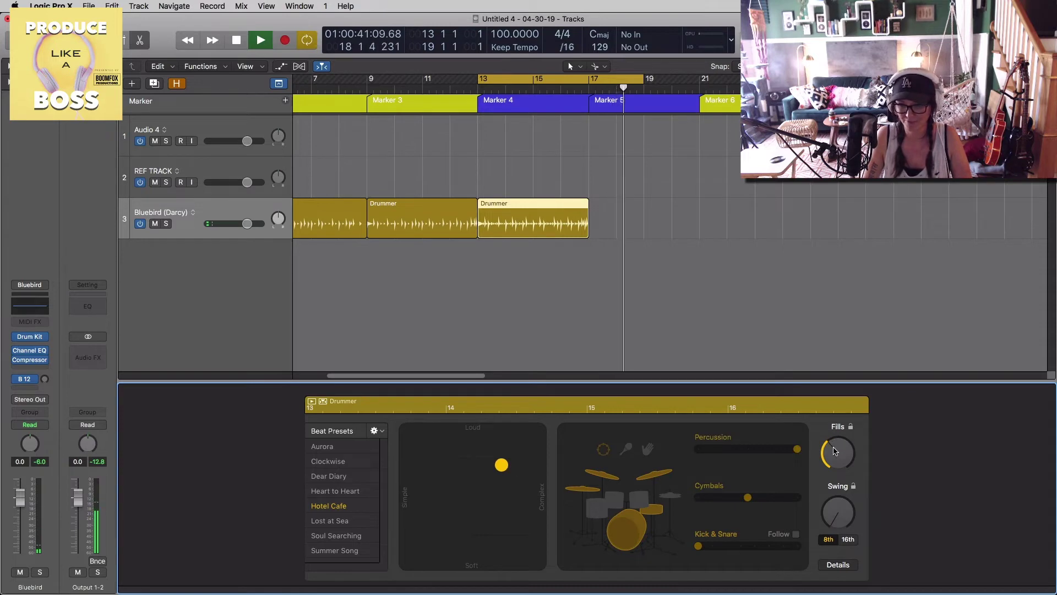
left_click_drag(836, 451, 831, 462)
key("space")
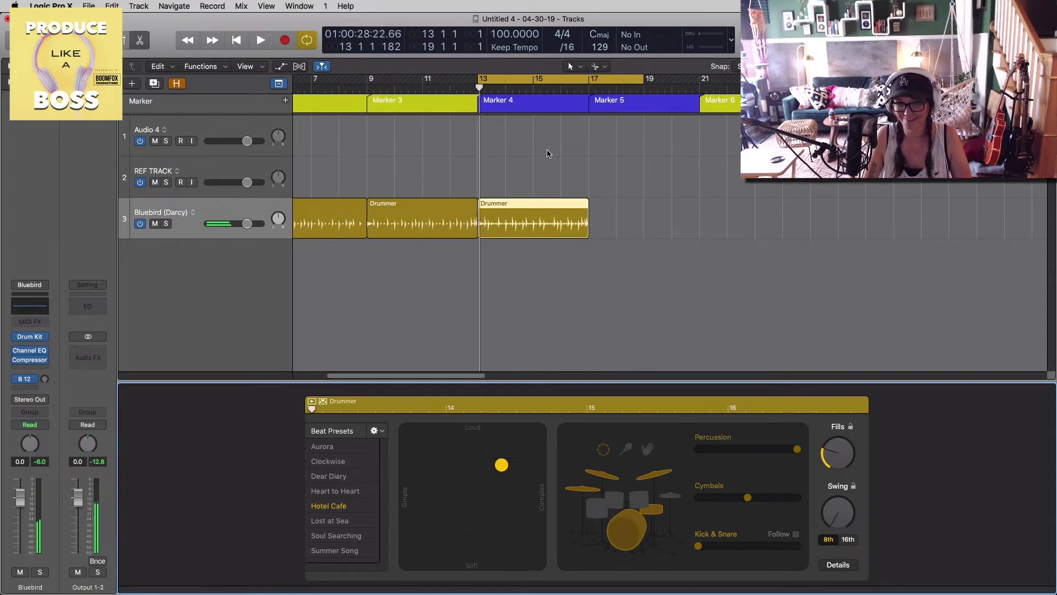
Copy the bar 13 Drummer region to bar 17, play across both, and select the copy
left_click_drag(532, 223, 643, 224)
key("space")
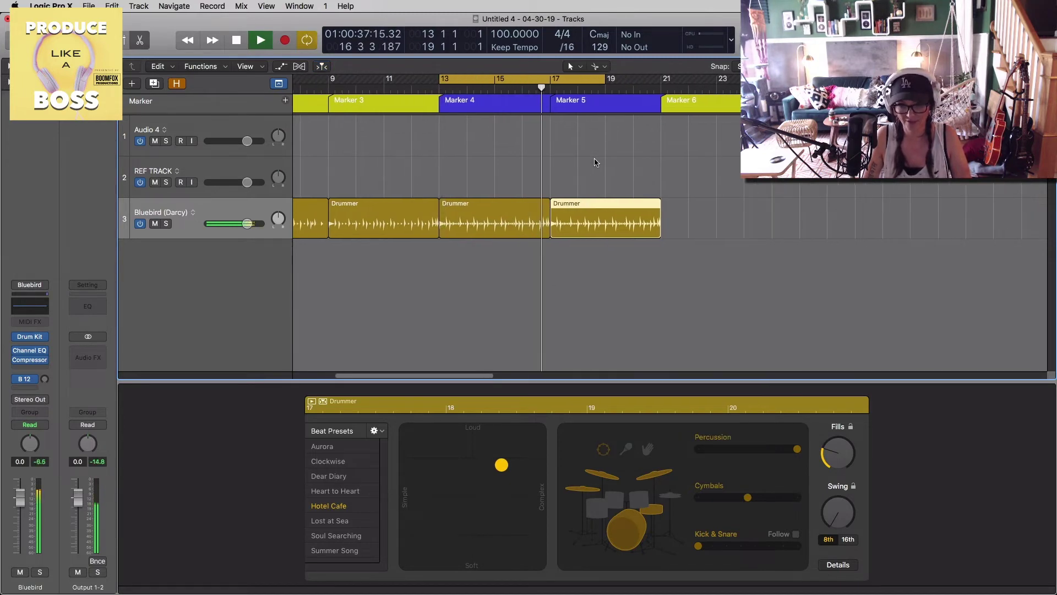
scroll(606, 187, "right", 3)
left_click(616, 188)
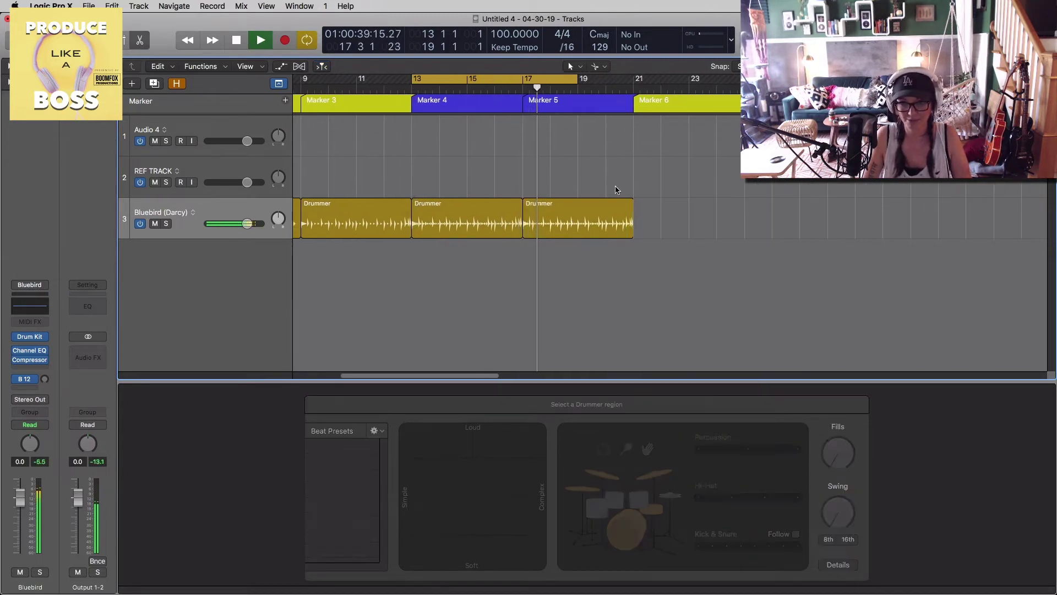
left_click(594, 224)
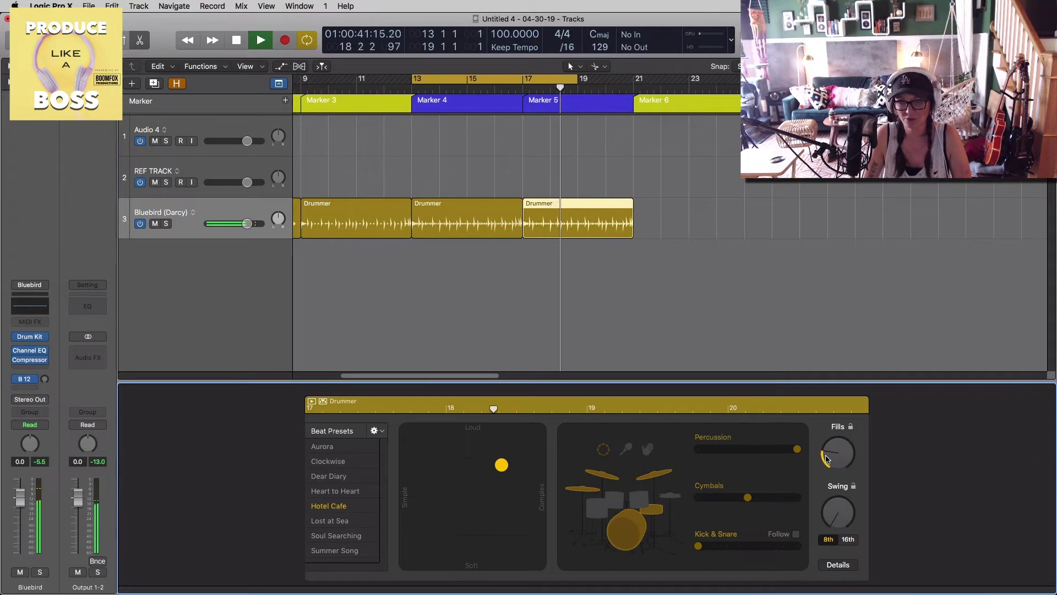
Turn off cycle mode and play the end of the bar 17 Drummer region from about bar 20
left_click(573, 80)
key("space")
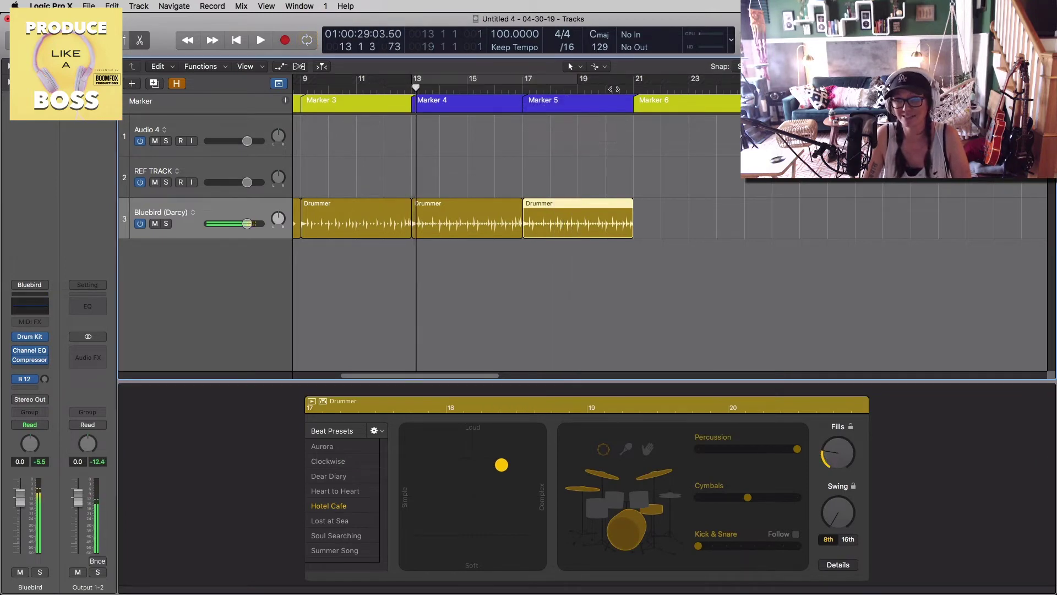
left_click(613, 88)
key("space")
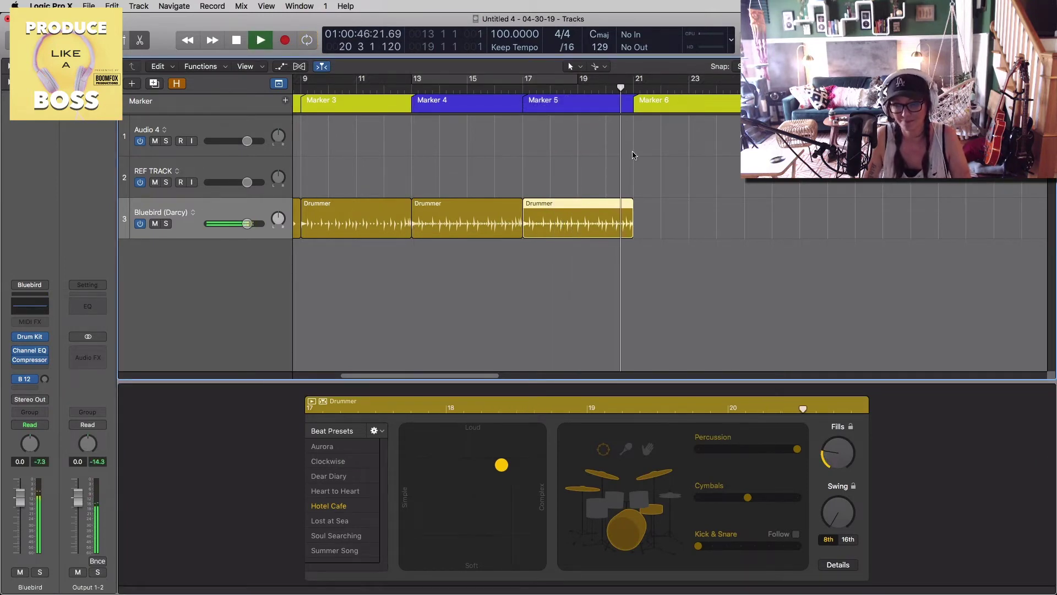
key("space")
Copy the three Drummer regions at bars 9, 13 and 17 together so the copies begin at bar 21
scroll(562, 184, "down", 3)
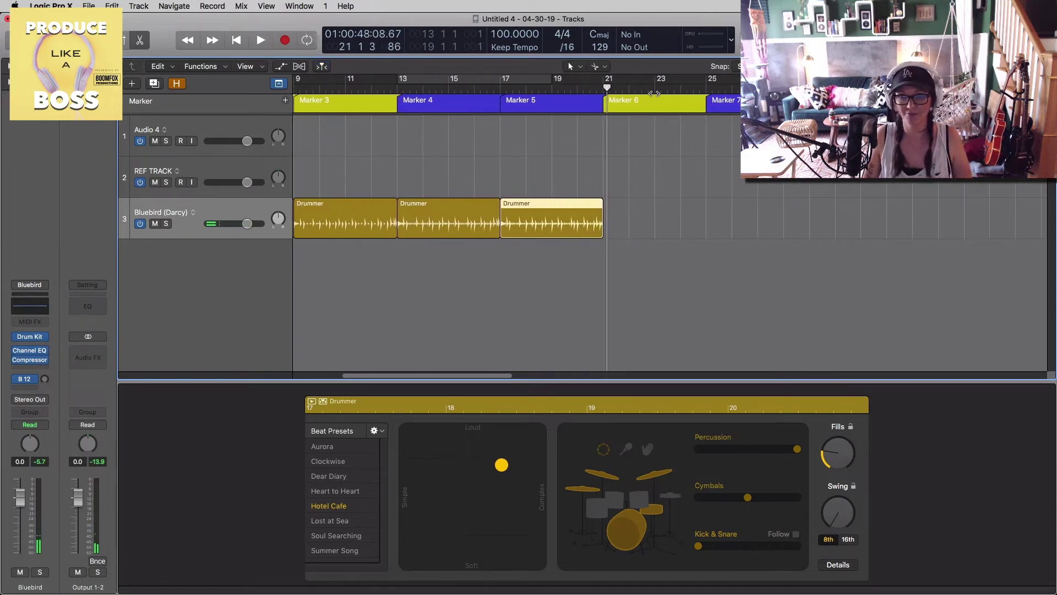
scroll(497, 248, "left", 1)
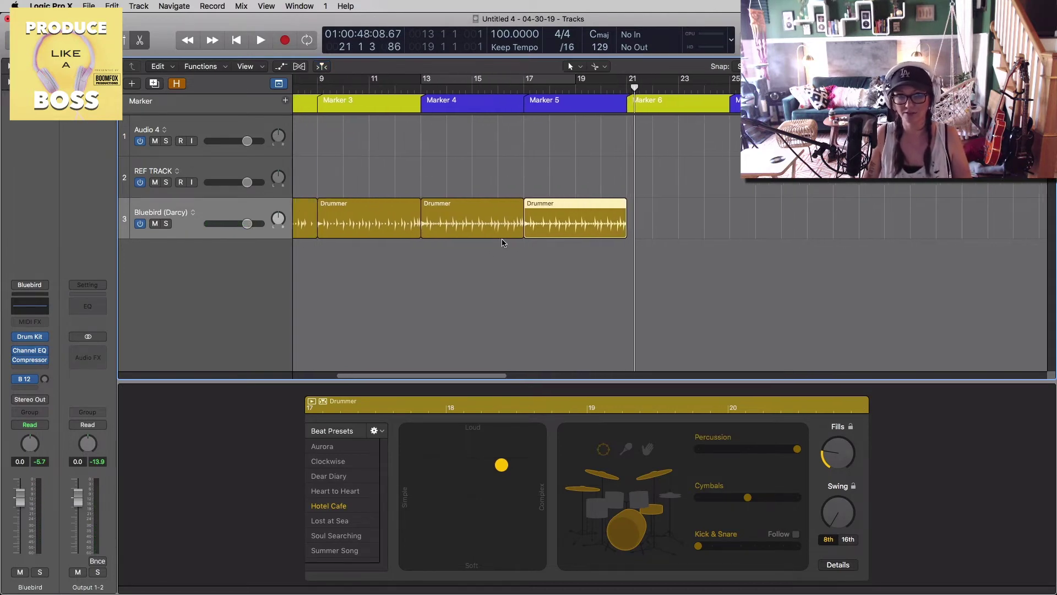
left_click_drag(362, 151, 613, 232)
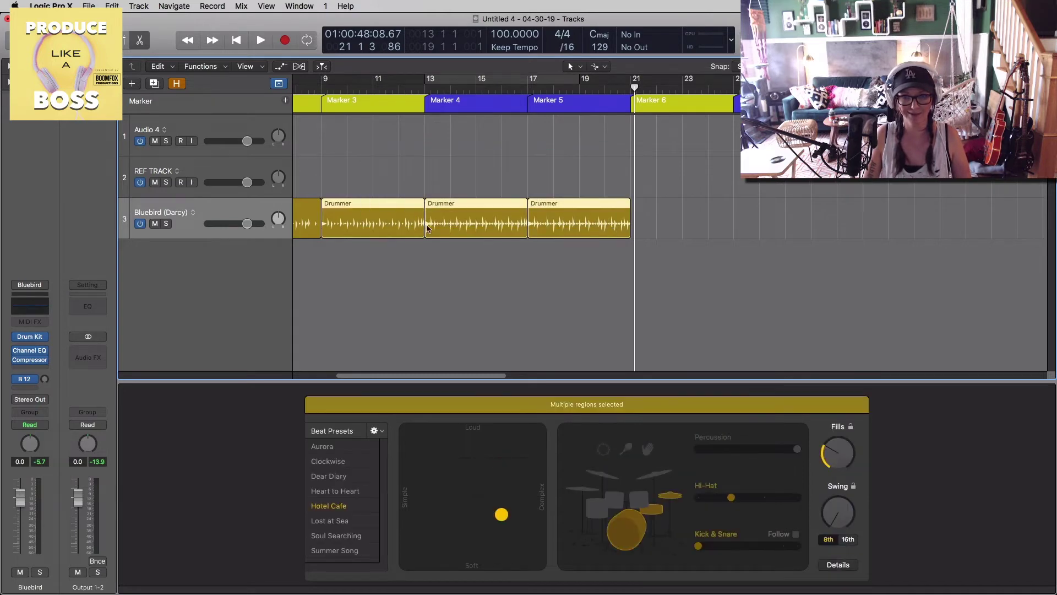
mouse_move(367, 226)
left_mouse_down()
mouse_move(881, 228)
mouse_move(677, 226)
left_mouse_up()
left_click(695, 268)
Make the bar 21 Drummer region slightly louder and a touch simpler
left_click(679, 226)
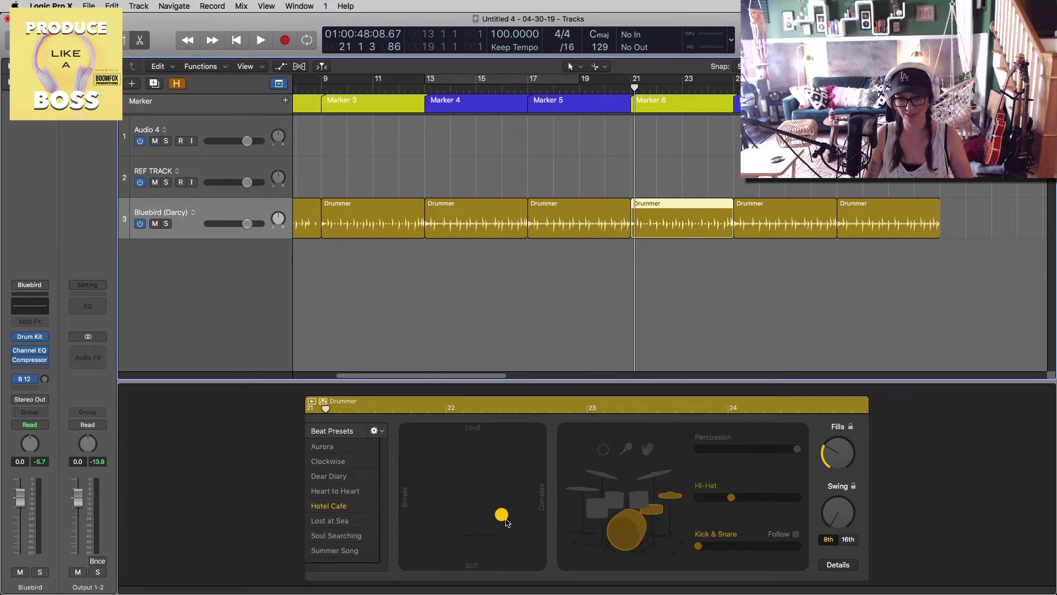
left_click_drag(505, 517, 504, 503)
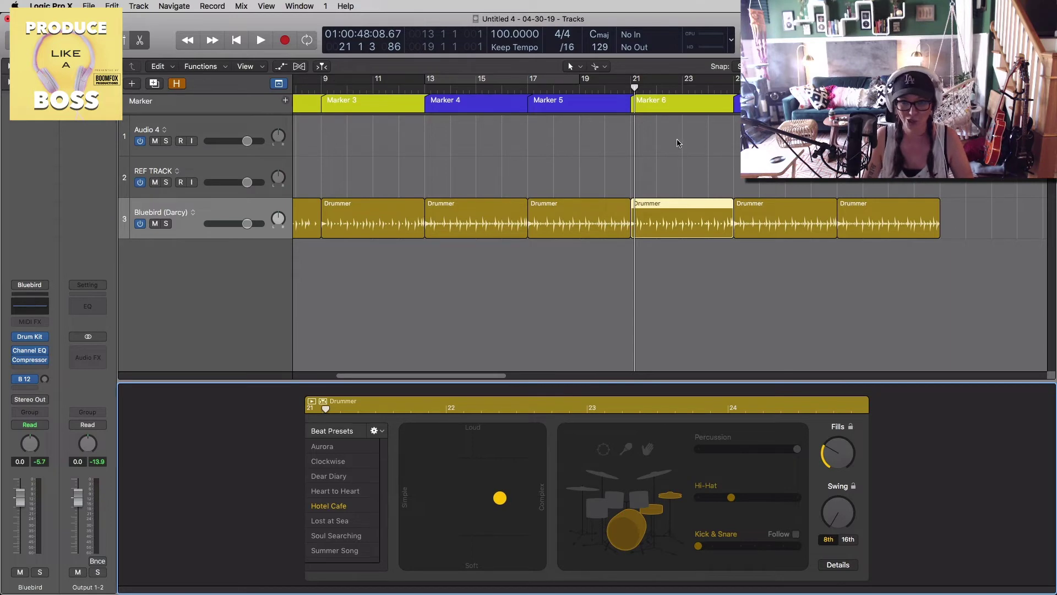
left_click(499, 496)
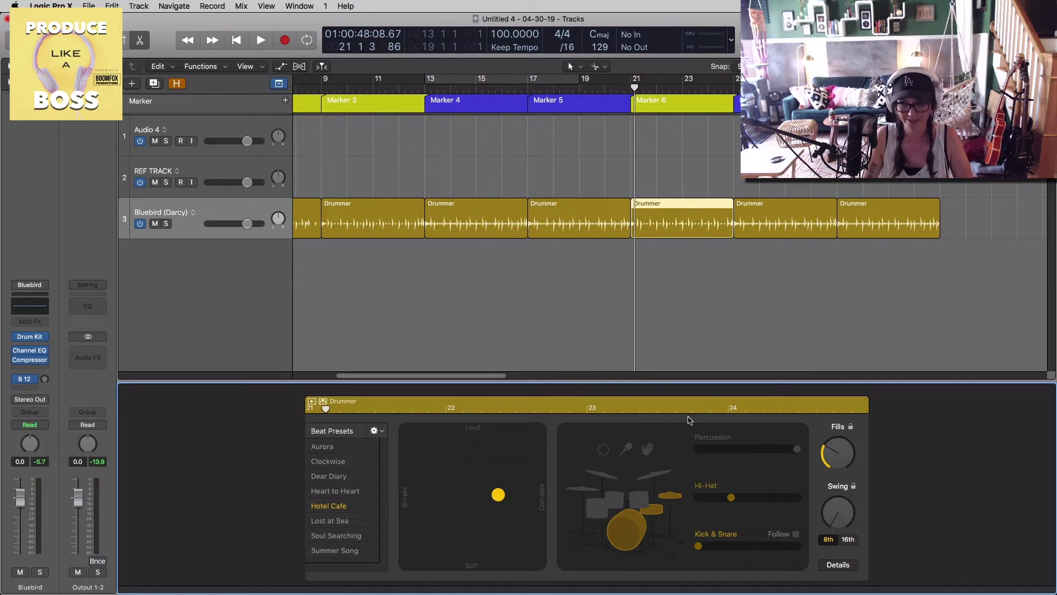
Make the bar 25 Drummer region louder and more complex, and set its cymbals to the highest variation
scroll(695, 333, "right", 2)
left_click(729, 172)
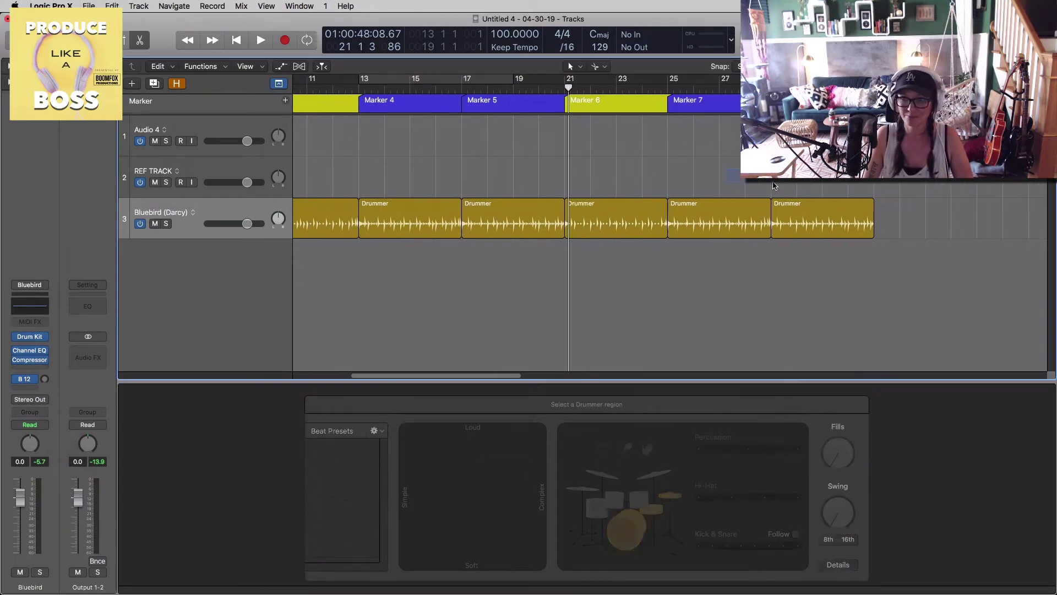
left_click(759, 221)
left_click(739, 174)
left_click(724, 216)
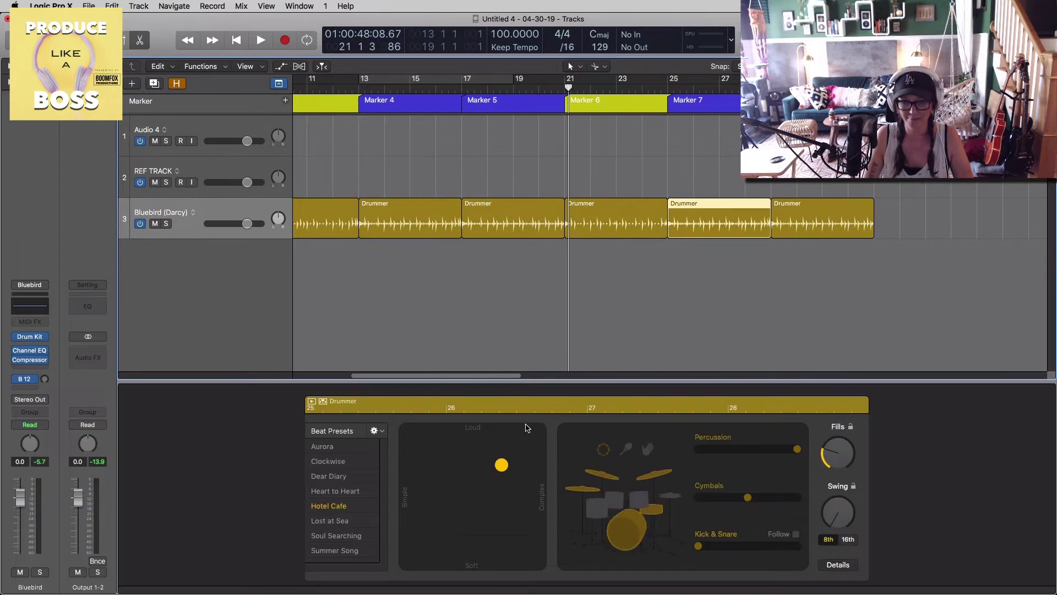
left_click_drag(503, 472, 509, 453)
left_click(796, 497)
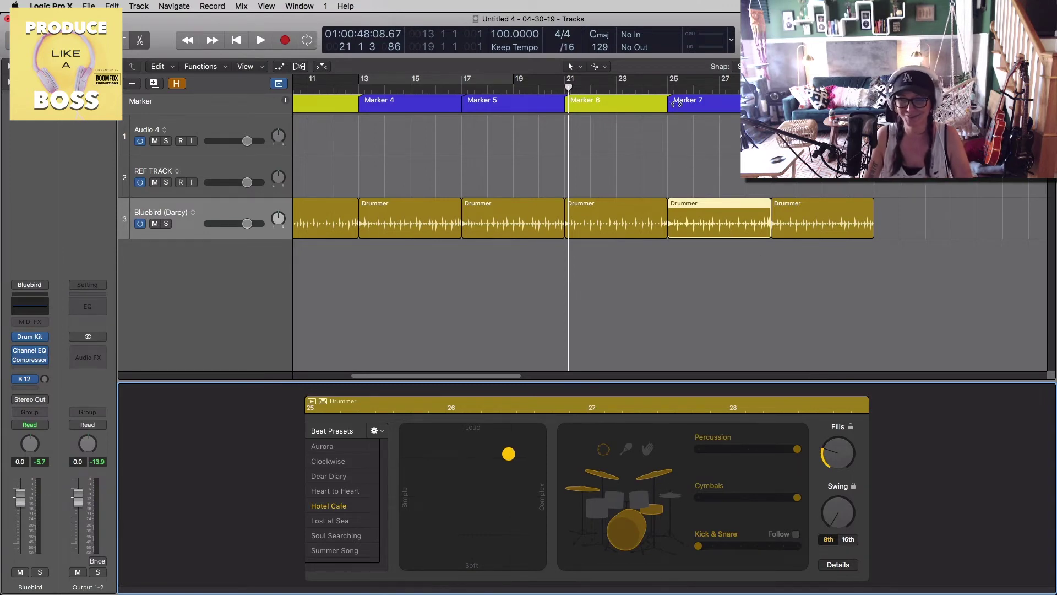
Play the bar 25 Drummer region from its start to audition the beat
left_click(670, 91)
key("space")
scroll(694, 247, "right", 3)
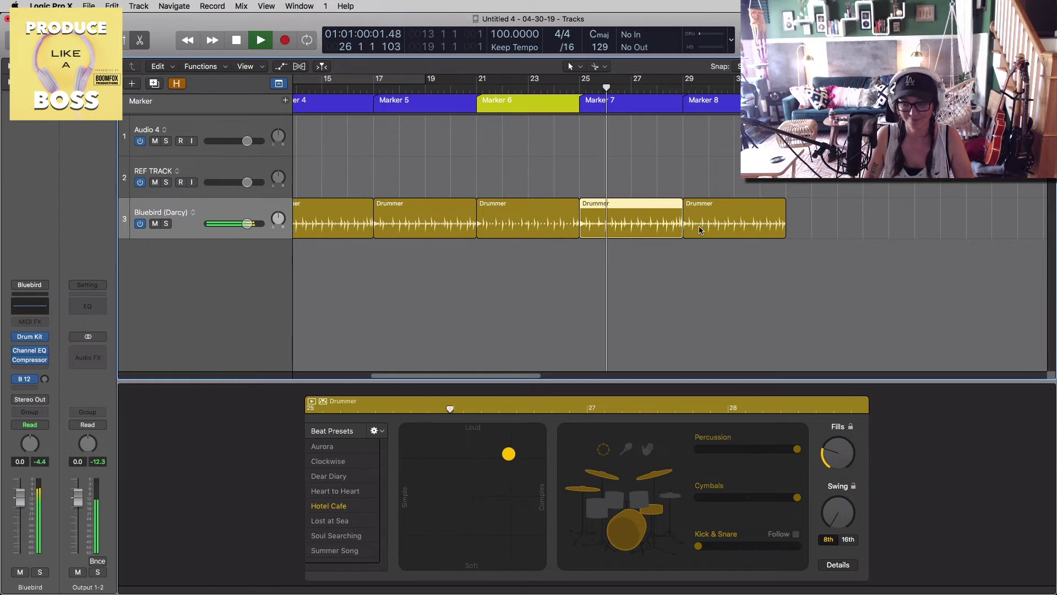
key("space")
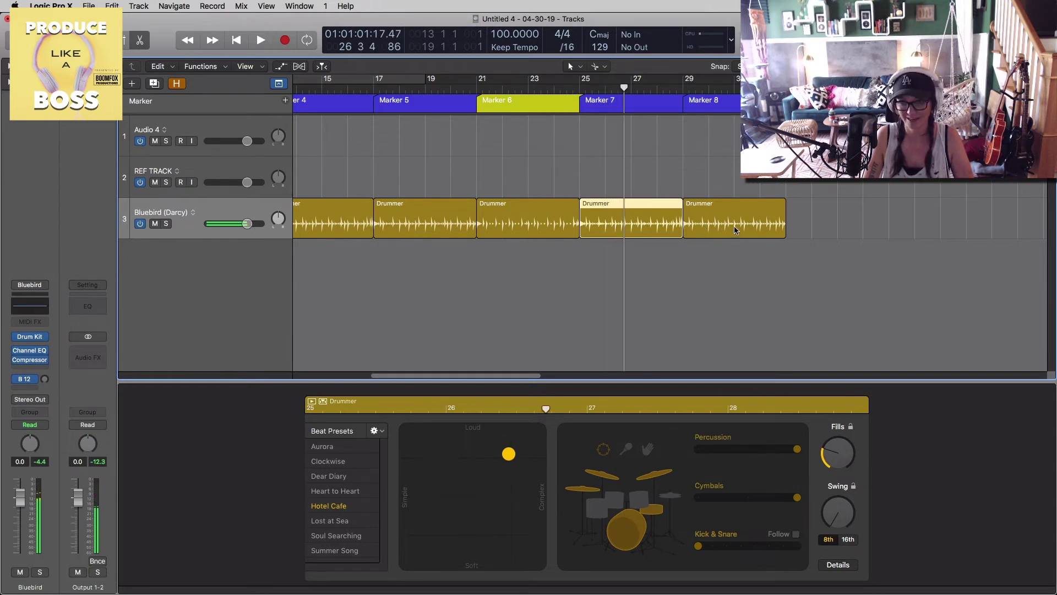
Set the bar 29 Drummer region's cymbals to the highest variation, raise its fills slightly, and play it
left_click(737, 228)
left_click(796, 498)
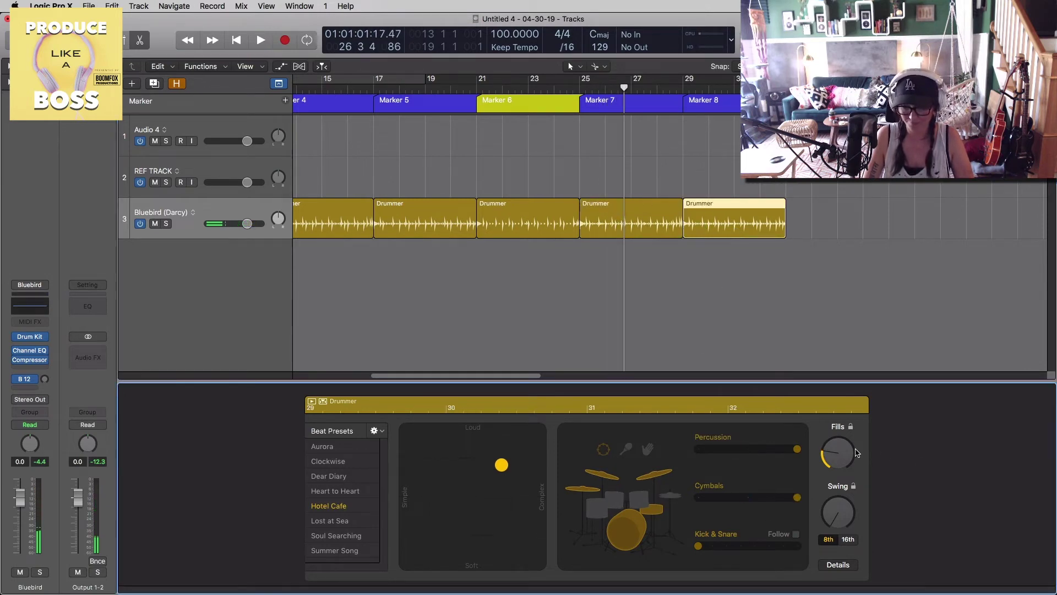
key("space")
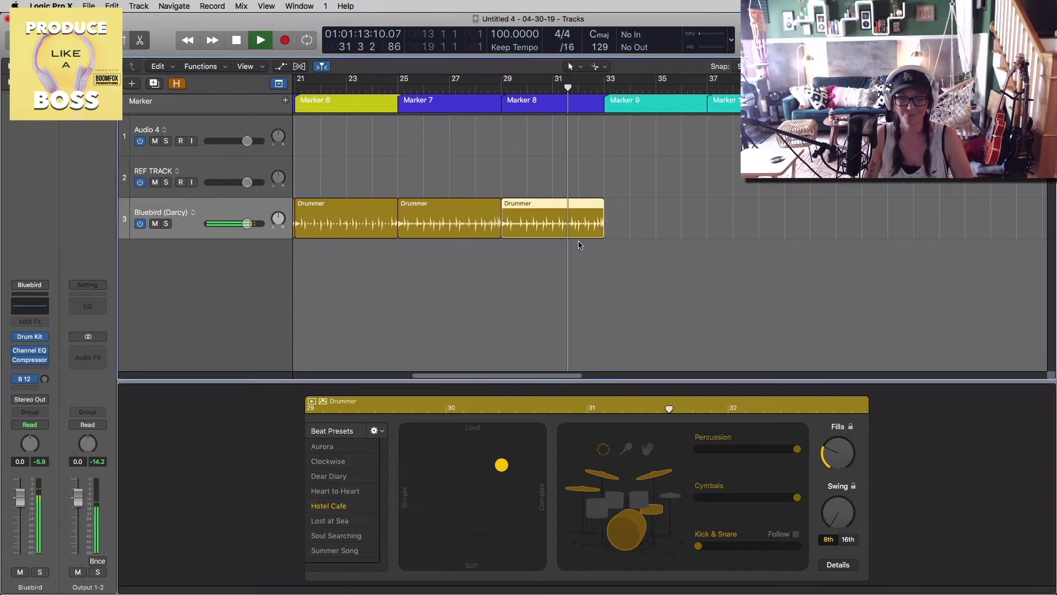
key("space")
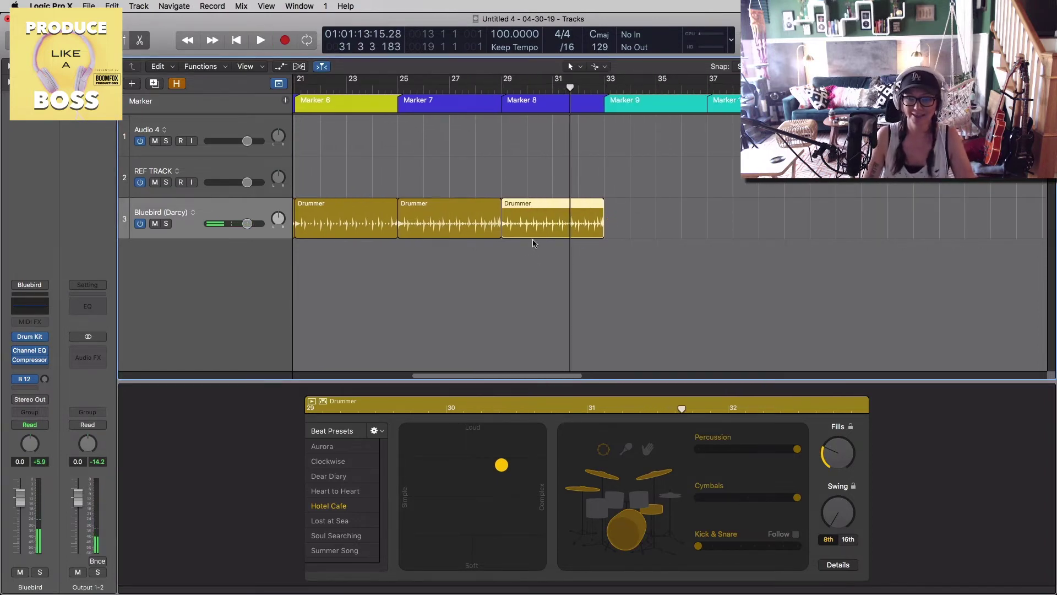
Copy the bar 21 Drummer region to bar 33 under Marker 9
scroll(488, 242, "down", 1)
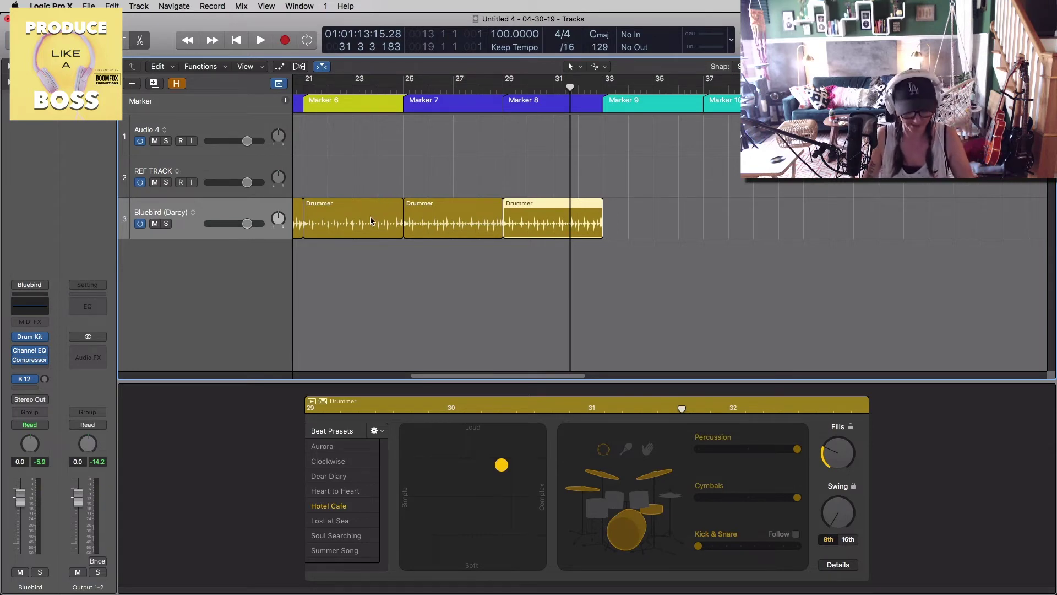
left_click_drag(360, 220, 663, 220)
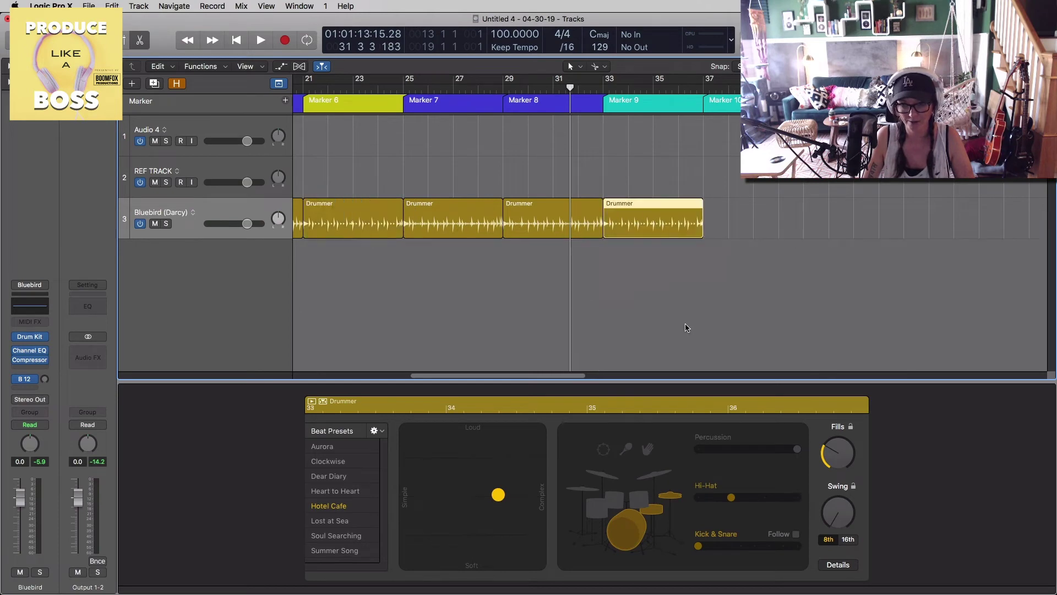
Switch the bar 33 Drummer region from hi-hat to toms and play it with a cycle range from bar 33 to 44
left_click(641, 513)
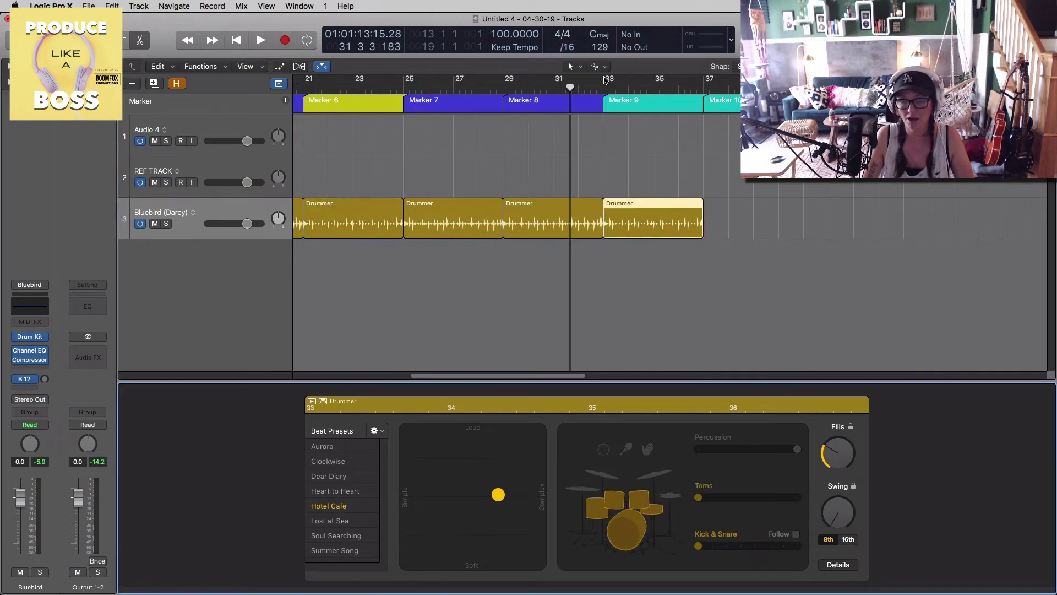
left_click_drag(605, 81, 754, 80)
key("space")
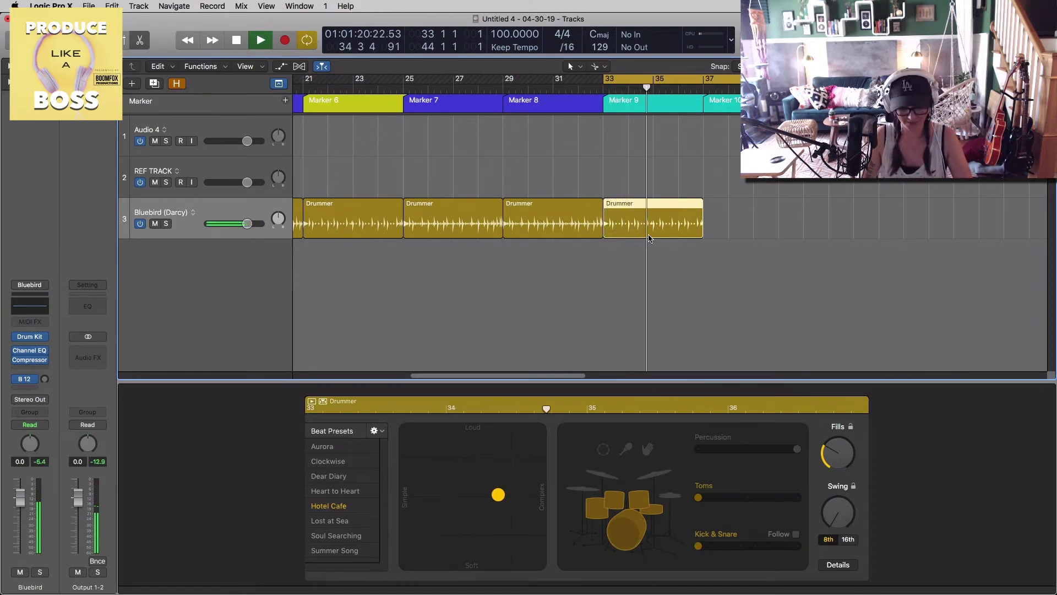
Repeat the bar 33 Drummer region at bar 37 and make the repeat louder during playback
key("super+r")
left_click(770, 229)
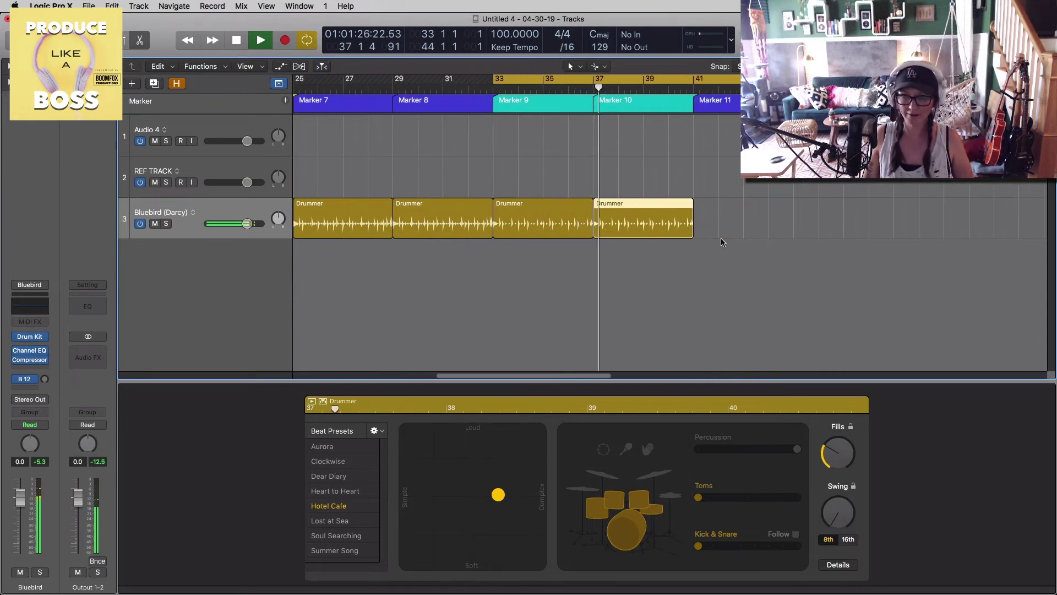
left_click_drag(496, 497, 497, 477)
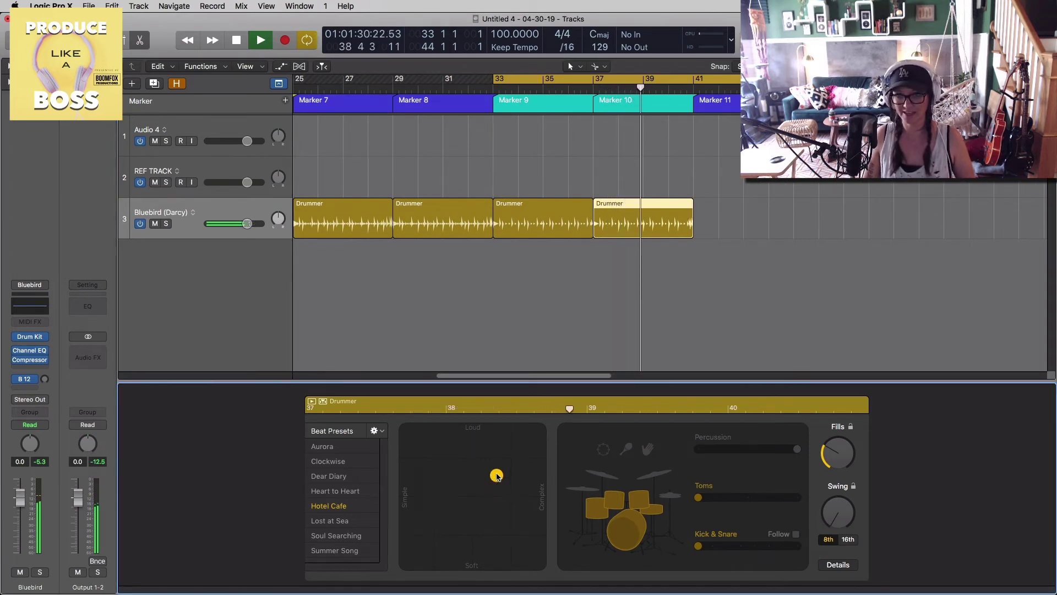
key("space")
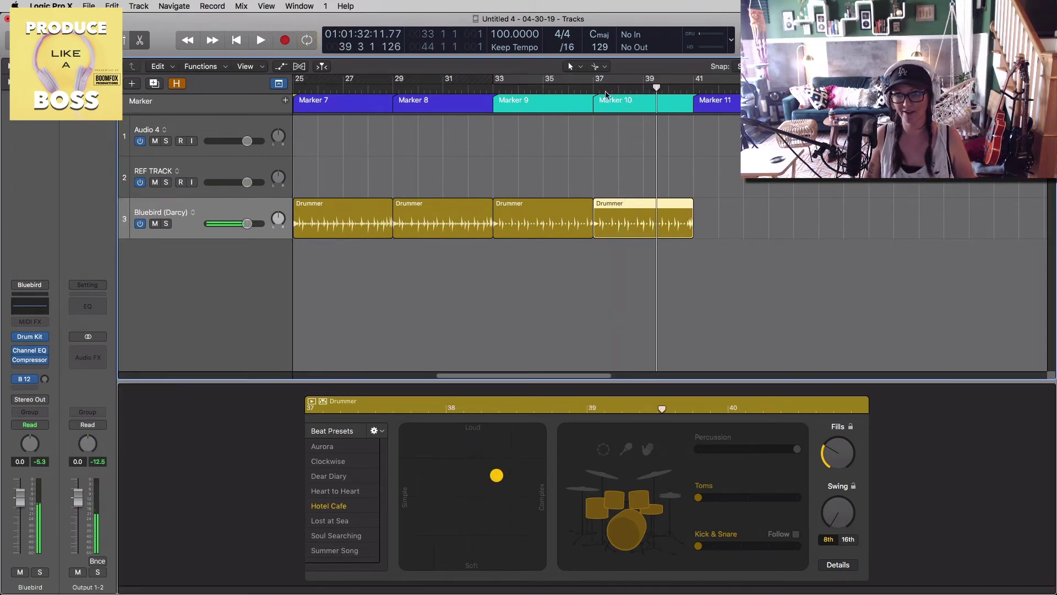
Copy the Drummer regions at bars 25 and 29 together to bar 41
key("super+Left")
left_click_drag(362, 168, 753, 236)
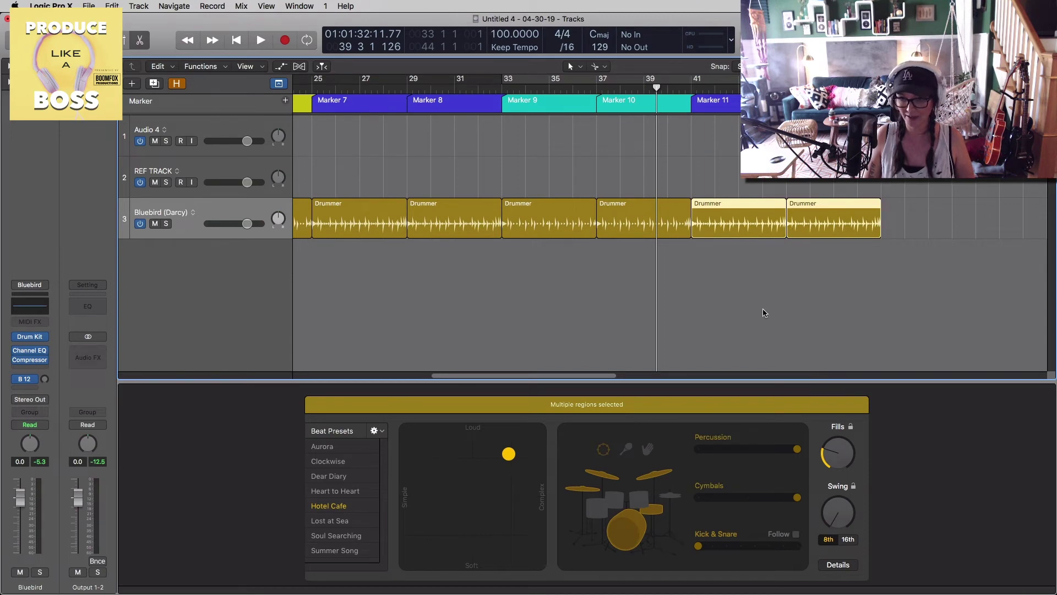
Duplicate the Bluebird Drummer track and copy the bar 41 and bar 45 regions down onto the new track
scroll(762, 311, "right", 3)
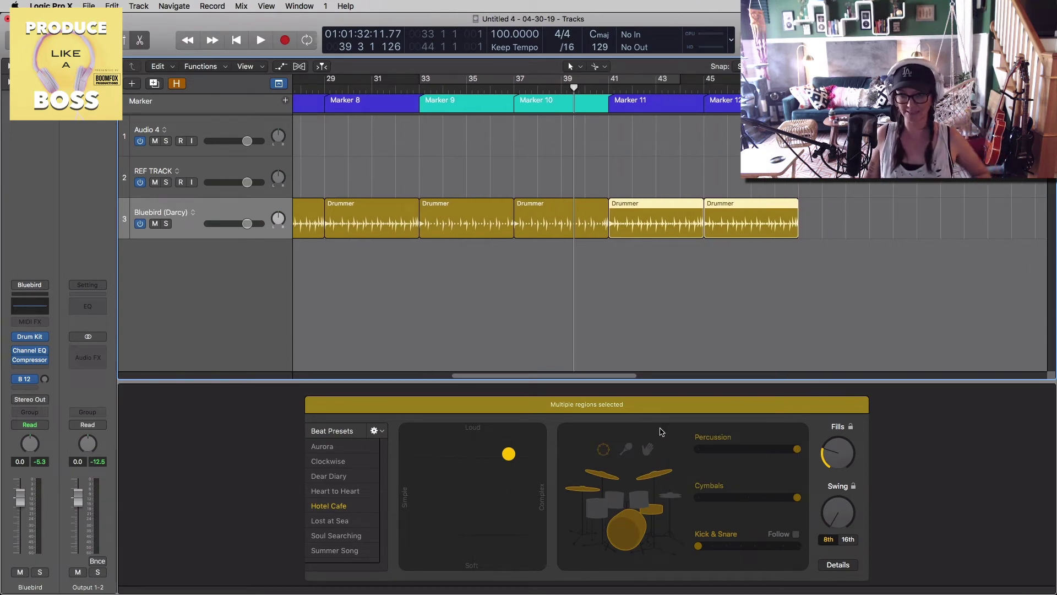
key("super+d")
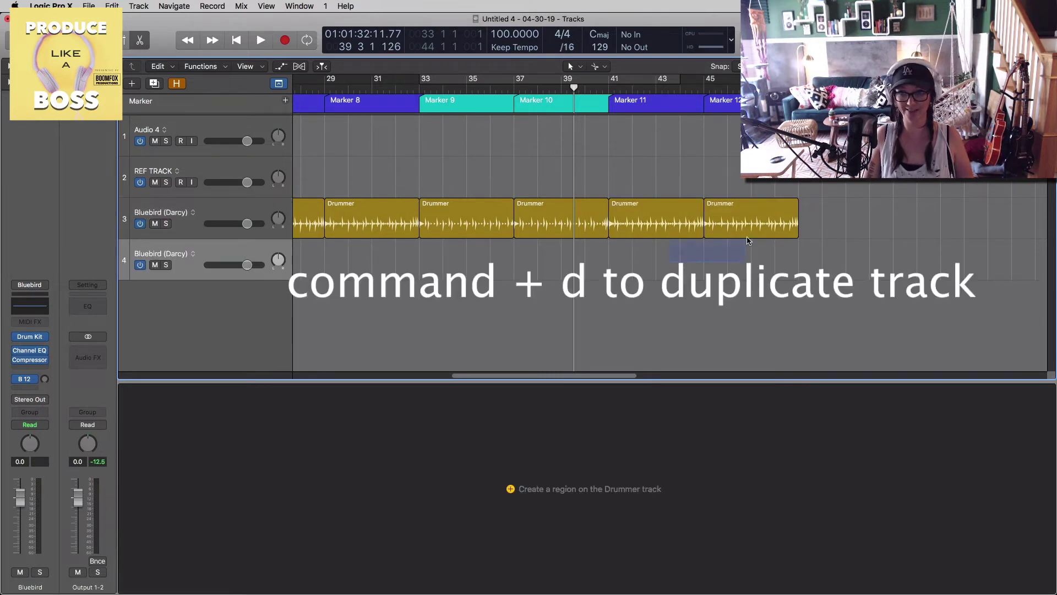
mouse_move(749, 240)
left_mouse_down()
mouse_move(751, 230)
mouse_move(739, 253)
left_mouse_up()
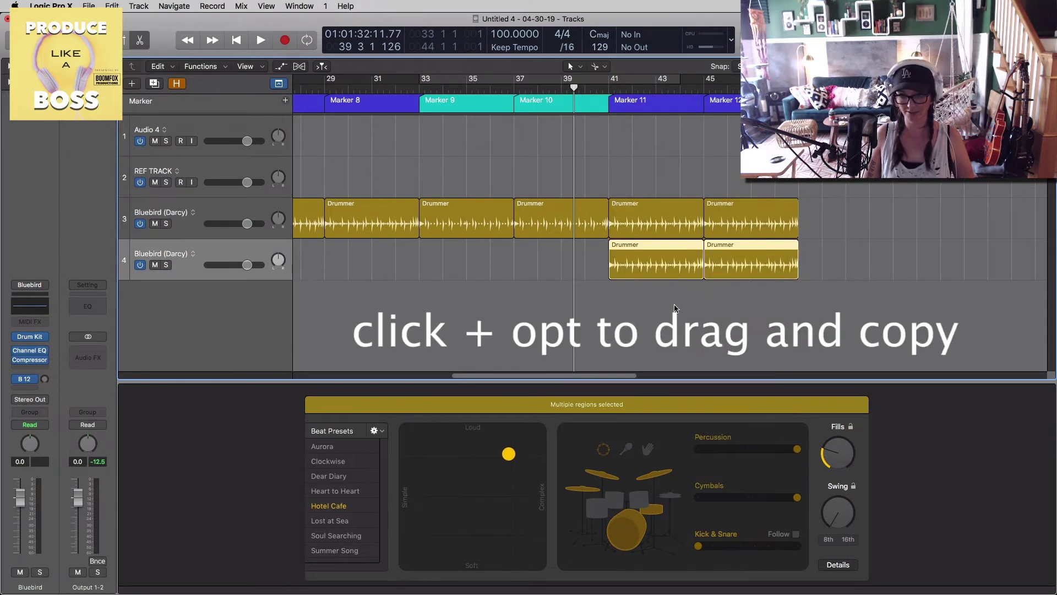
Reduce the bar 41 Drummer region on the duplicate track to handclaps only, with Fills at minimum
left_click(685, 289)
left_click(639, 267)
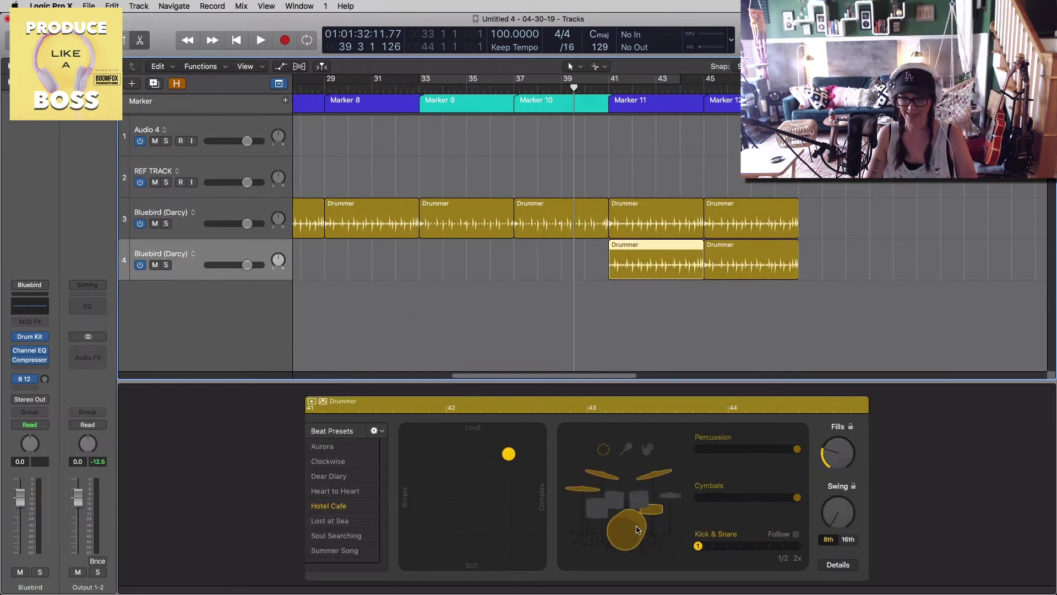
left_click(655, 511)
left_click(654, 472)
left_click(647, 449)
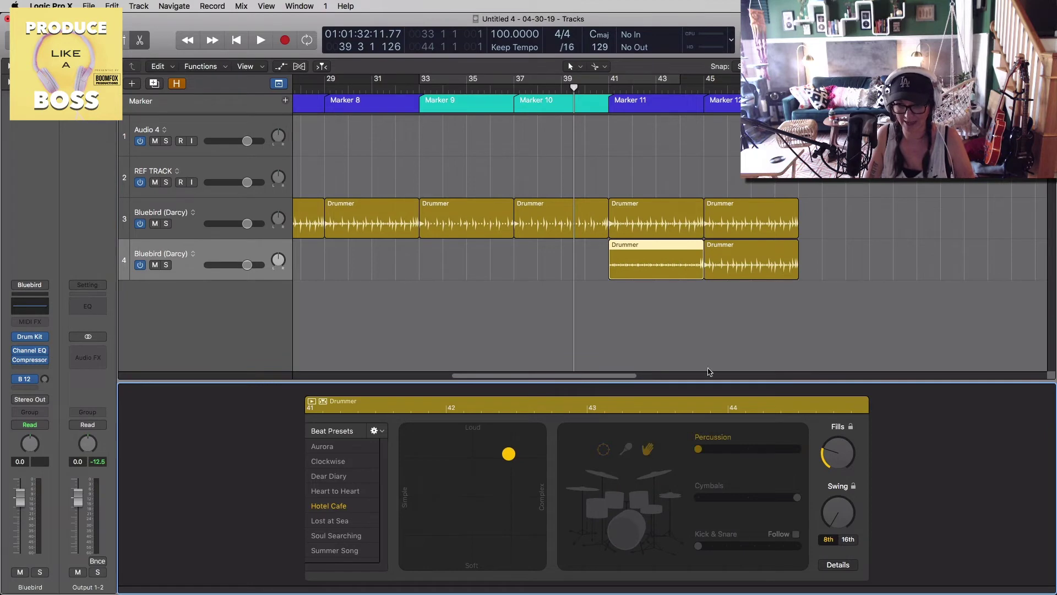
left_click_drag(866, 471, 867, 507)
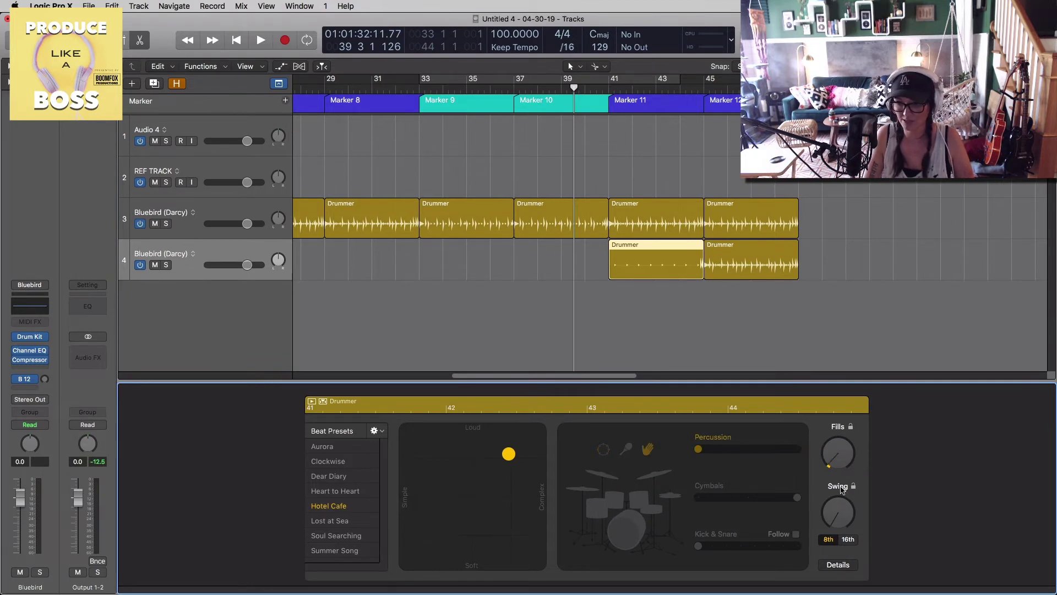
Give the bar 45 Drummer region on the duplicate track handclaps only, without kick, snare or cymbals, and turn Fills down to minimum
left_click(752, 269)
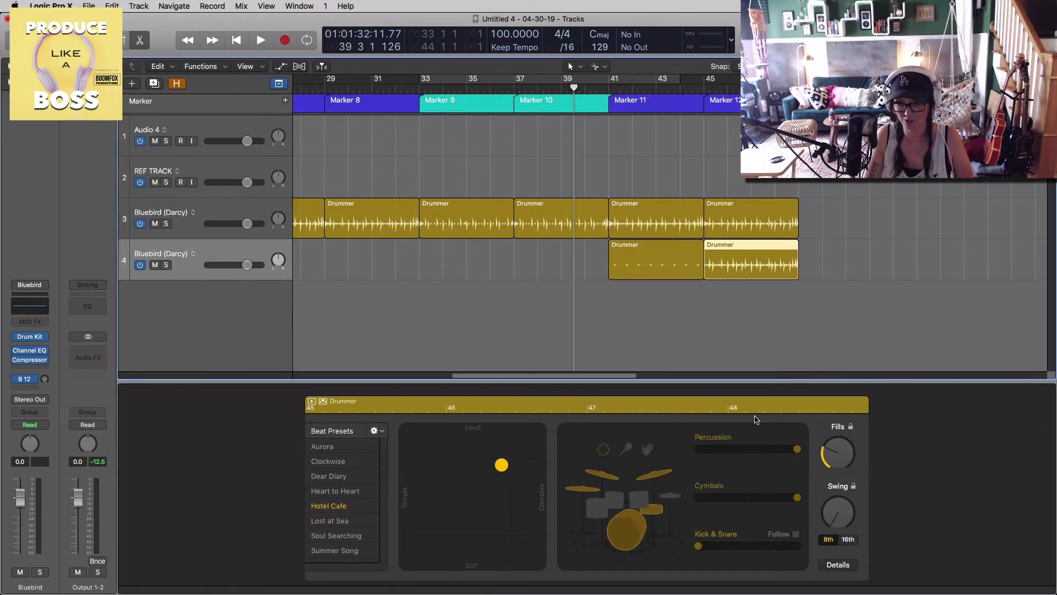
left_click(647, 449)
left_click(640, 524)
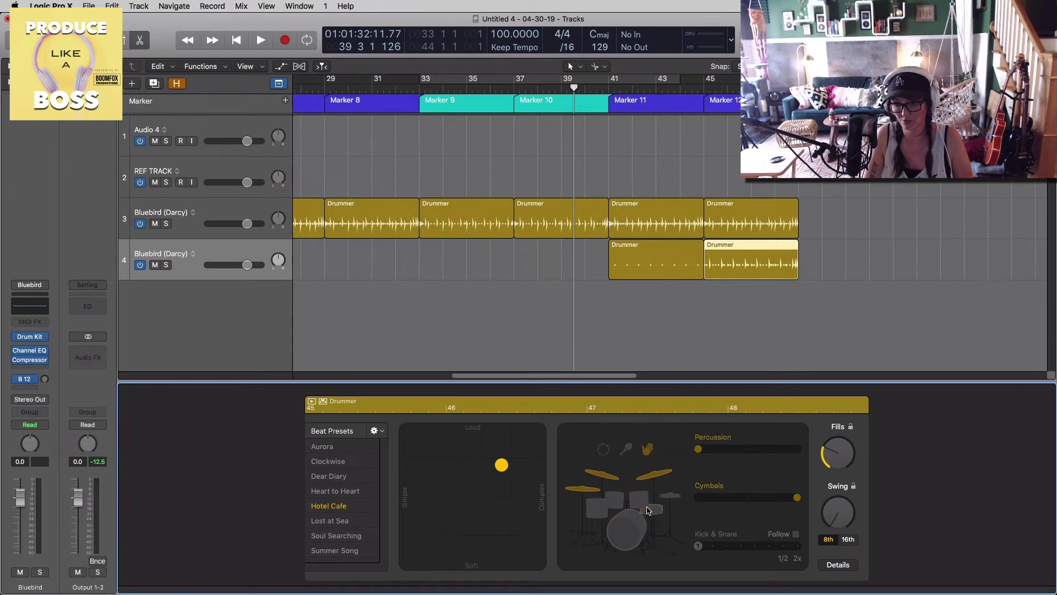
left_click(654, 474)
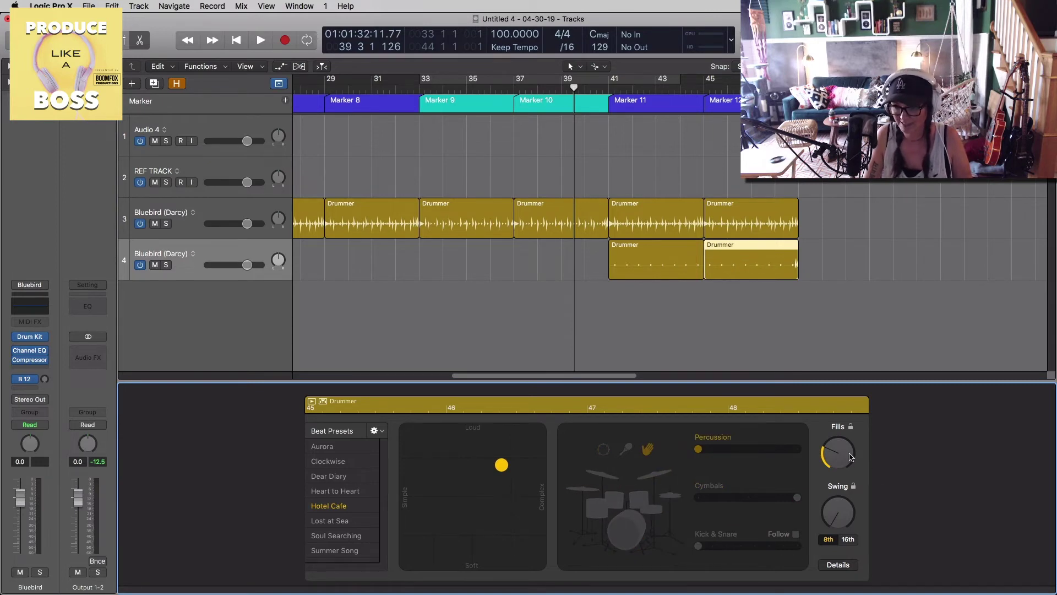
left_click_drag(851, 457, 854, 495)
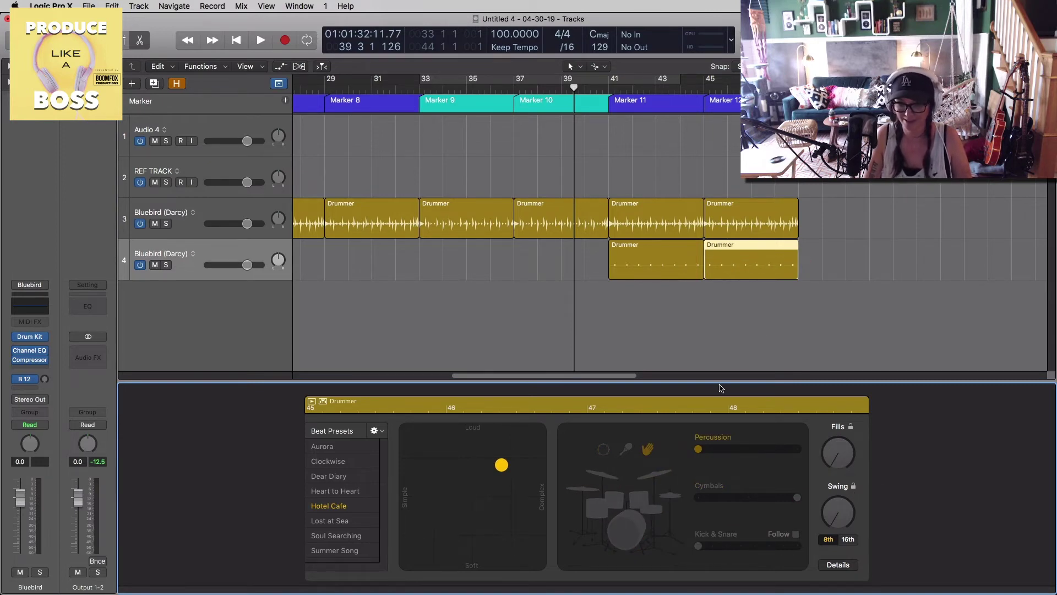
Play the section with the handclap regions and rename the duplicate track to Claps
left_click(379, 254)
key("space")
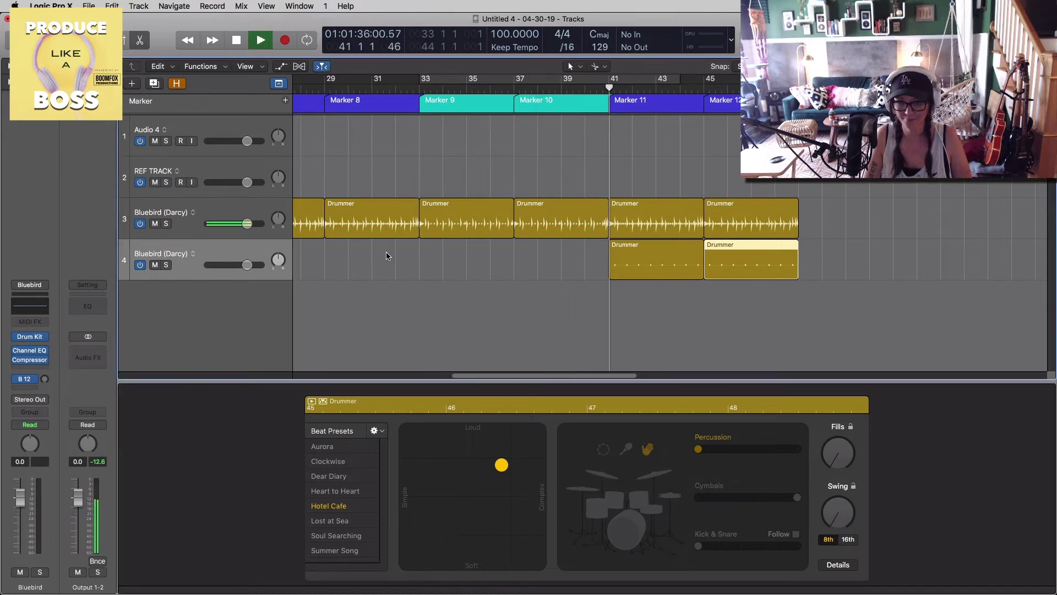
double_click(219, 254)
type("Claps")
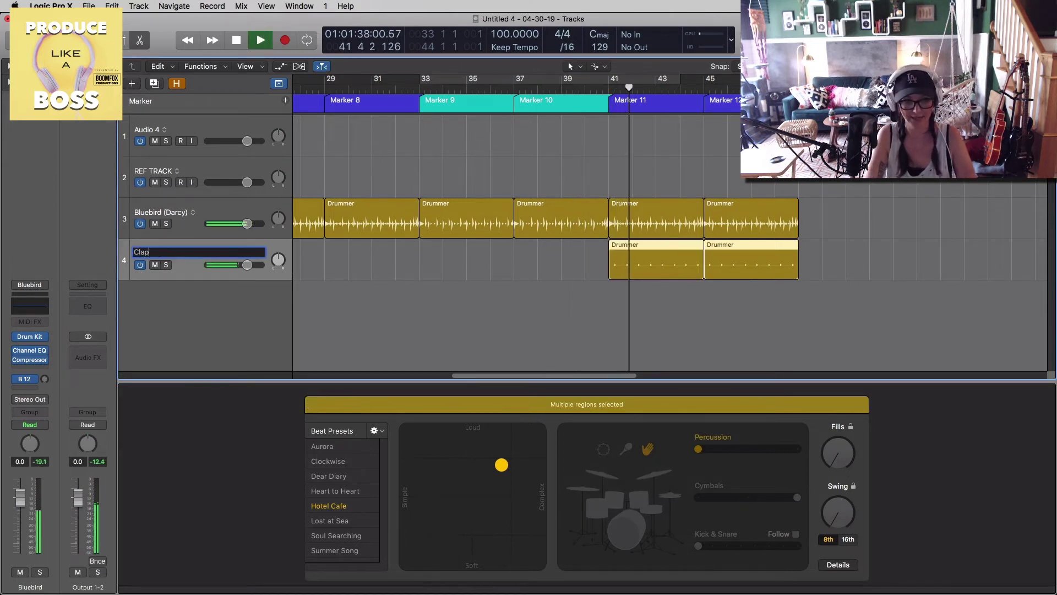
key("Return")
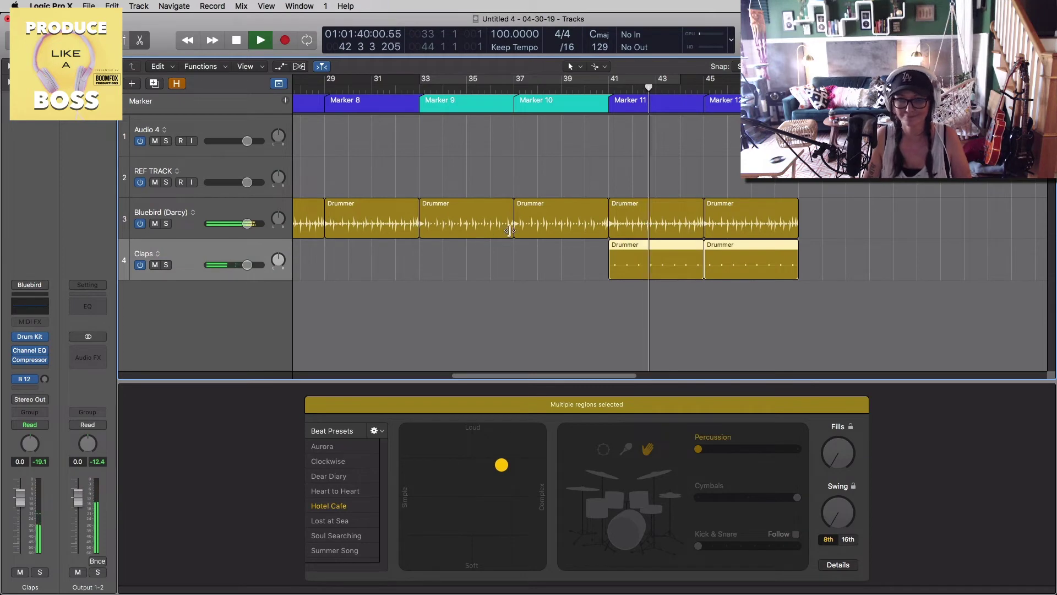
key("space")
Copy the first Bluebird Drummer region from bar 1 to bar 49, under Marker 13
key("super+Left")
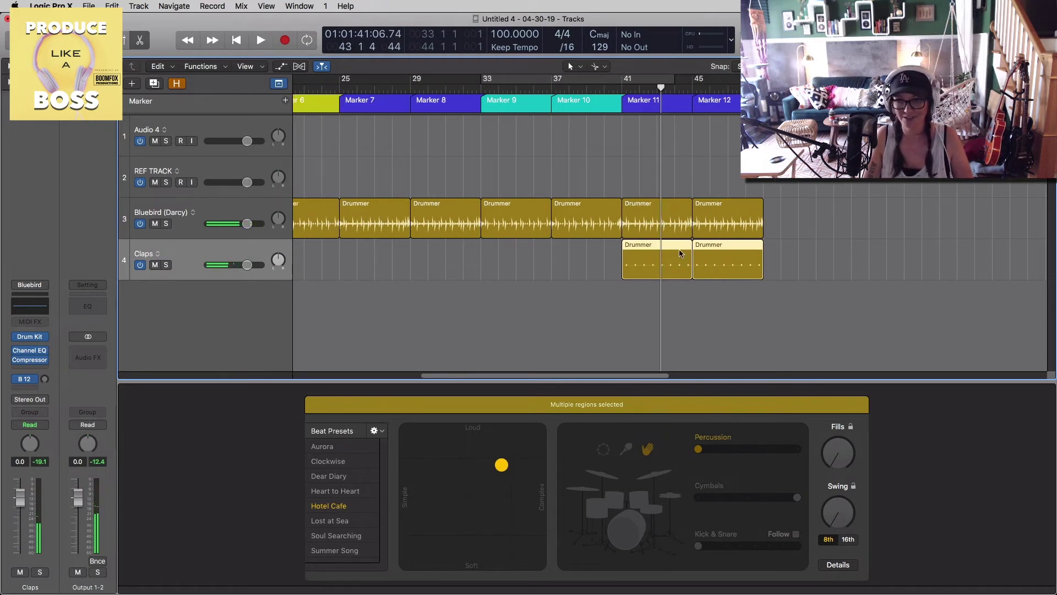
key("super+Left")
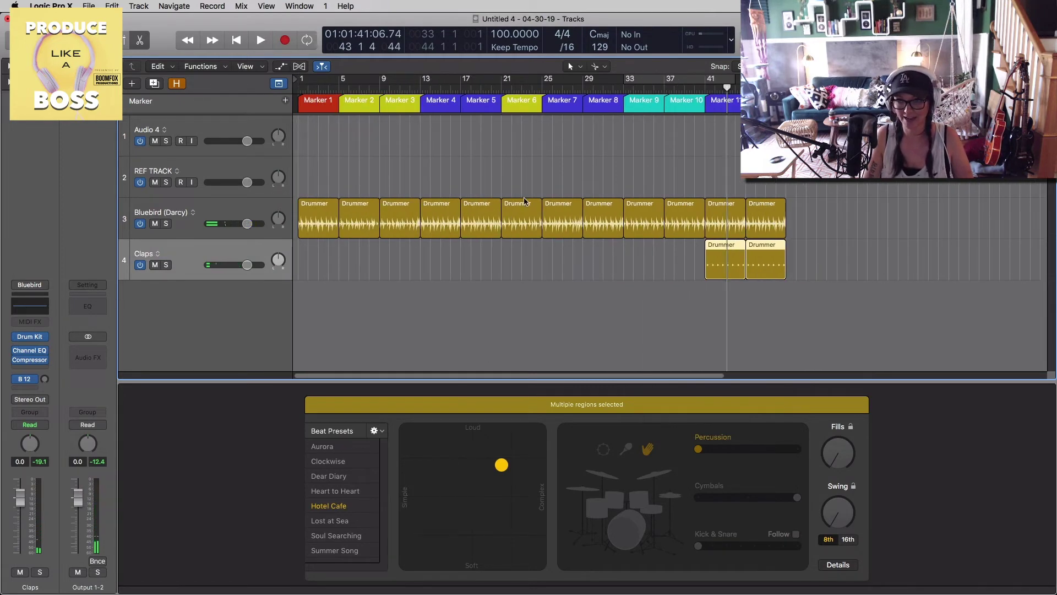
left_click_drag(306, 213, 809, 217)
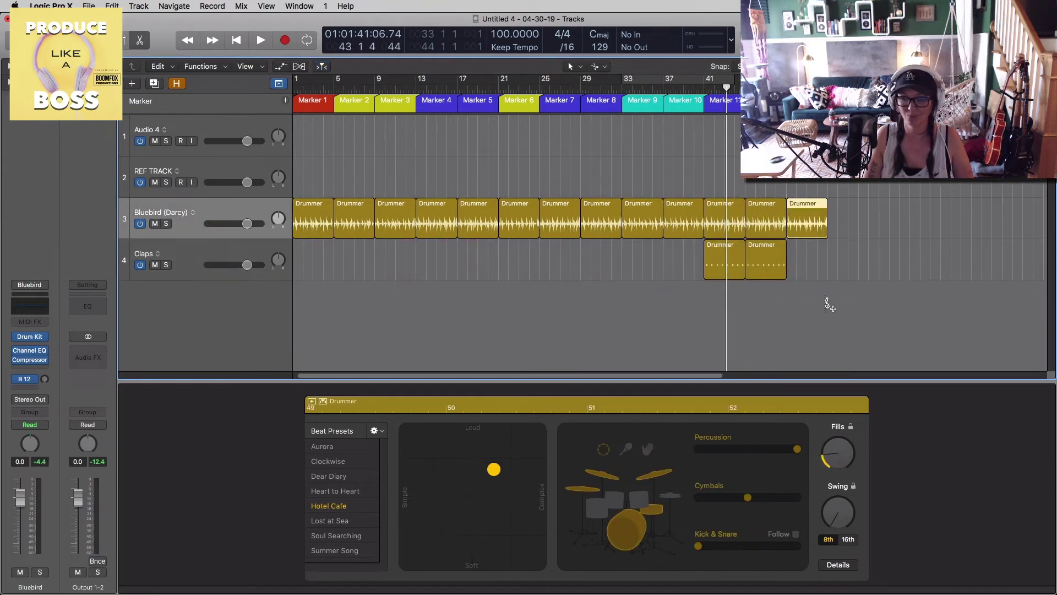
Play the end of the bar 49 Drummer region from bar 52 into Marker 14
key("super+Right")
key("super+Right")
key("super+Right")
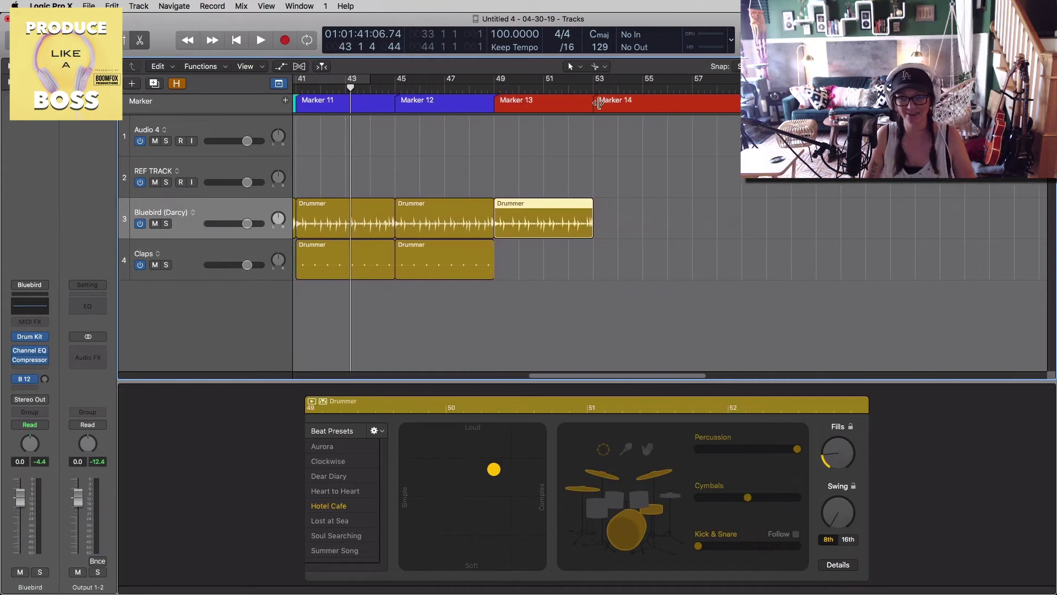
left_click(569, 88)
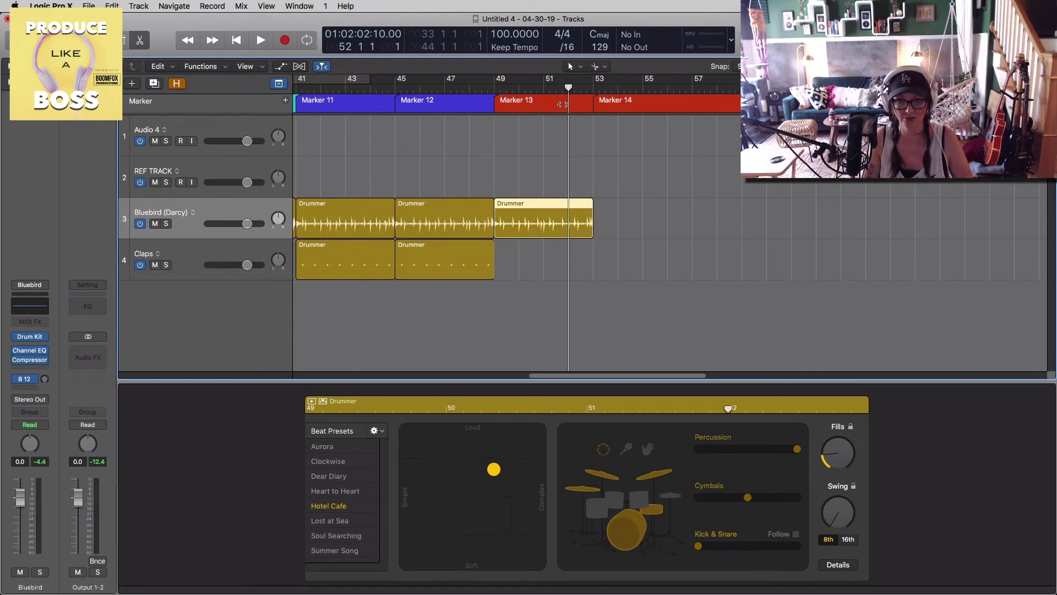
key("space")
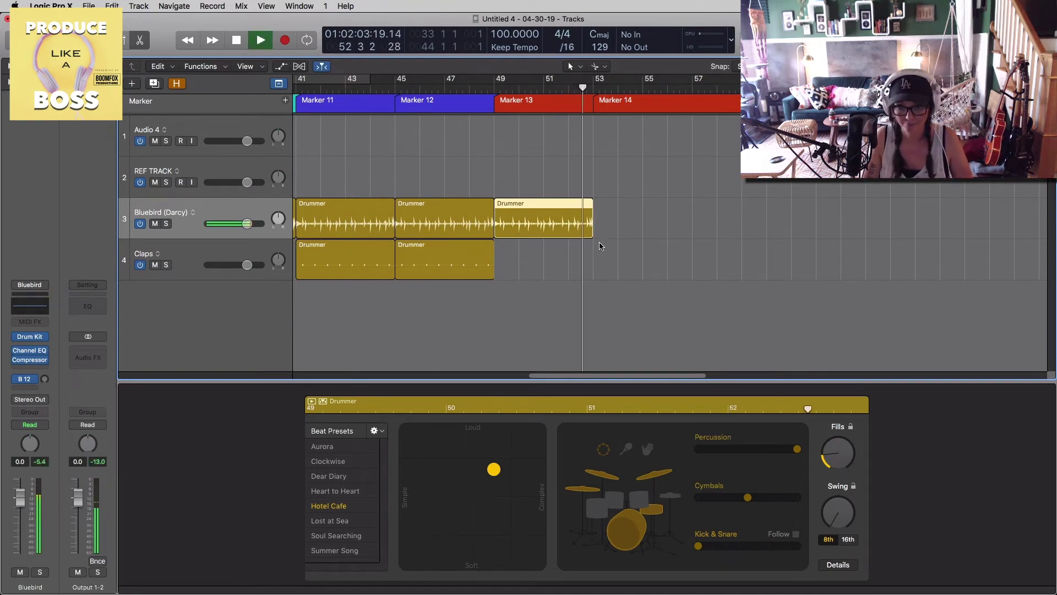
key("space")
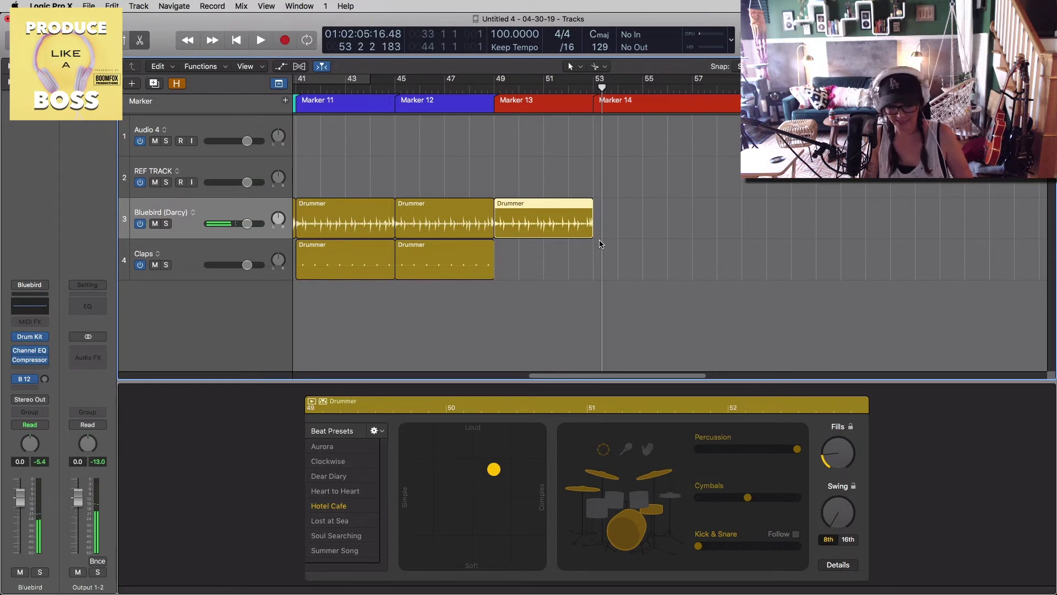
Extend the end of the bar 49 Drummer region by one beat past bar 53 and play the ending from bar 52
key("super+Right")
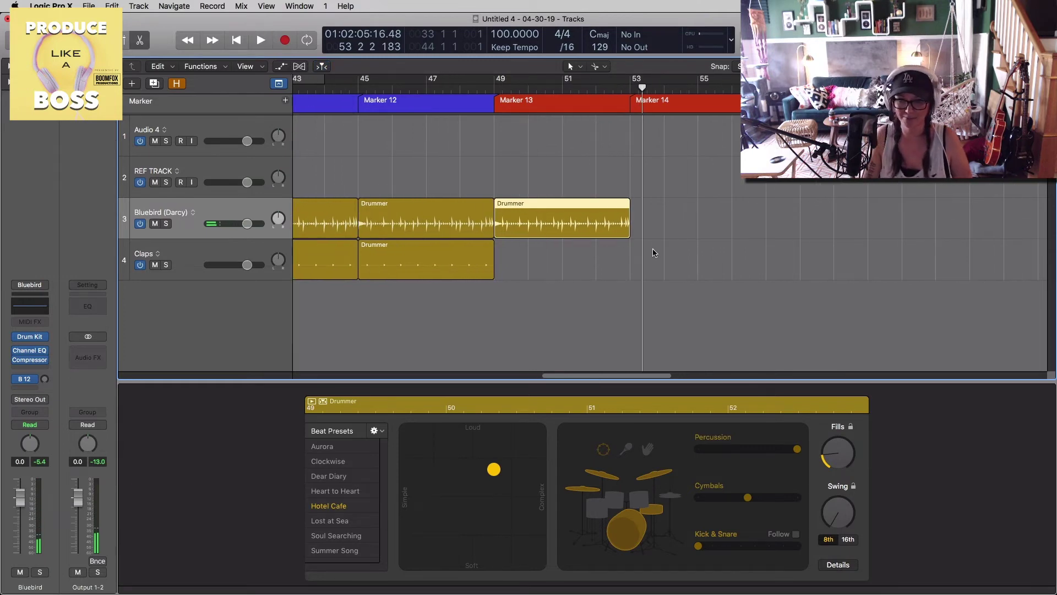
left_click(626, 261)
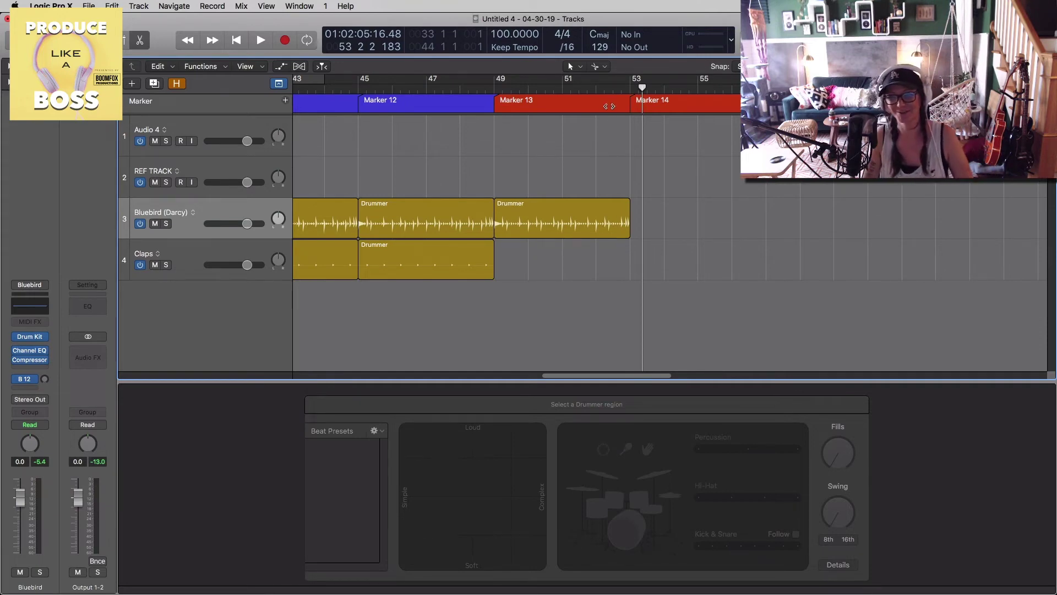
left_click_drag(630, 235, 633, 235)
left_click(604, 89)
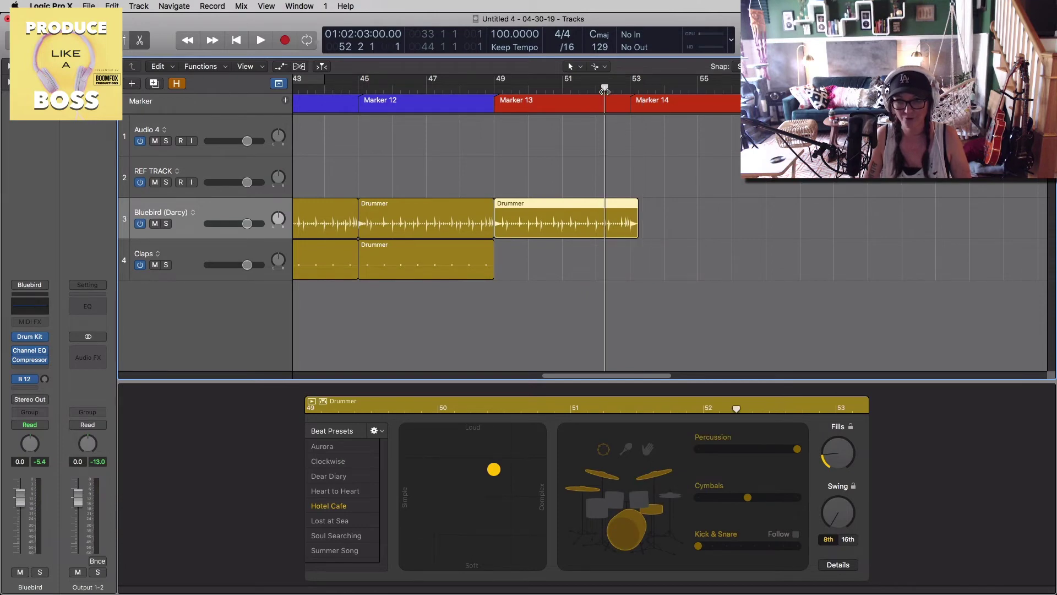
key("space")
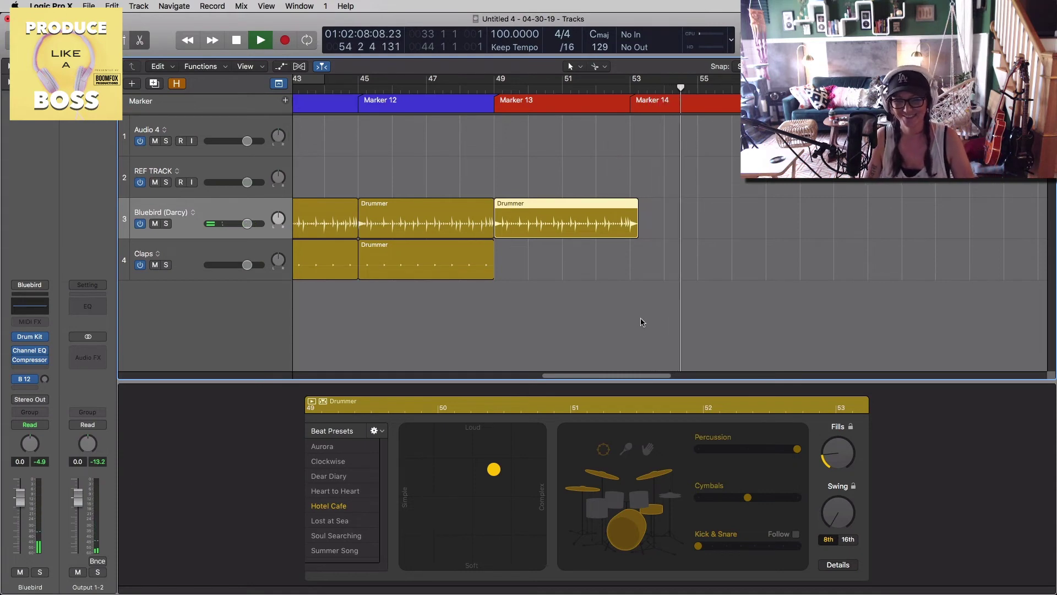
key("space")
Try splitting the bar 5 Drummer region at bar 7 and undo the split
key("Return")
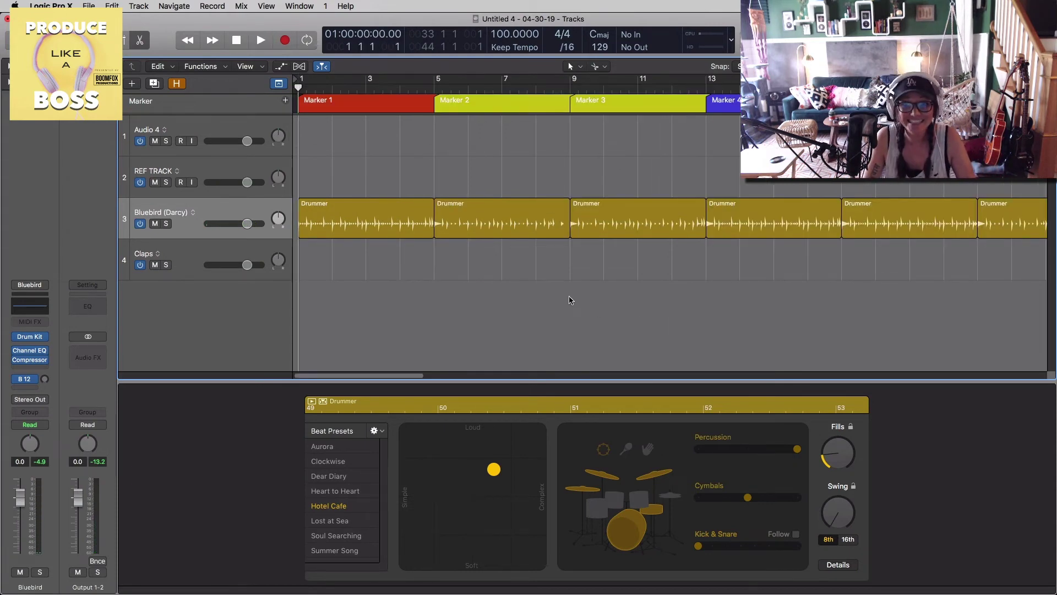
key("super+Left")
key("super+Left")
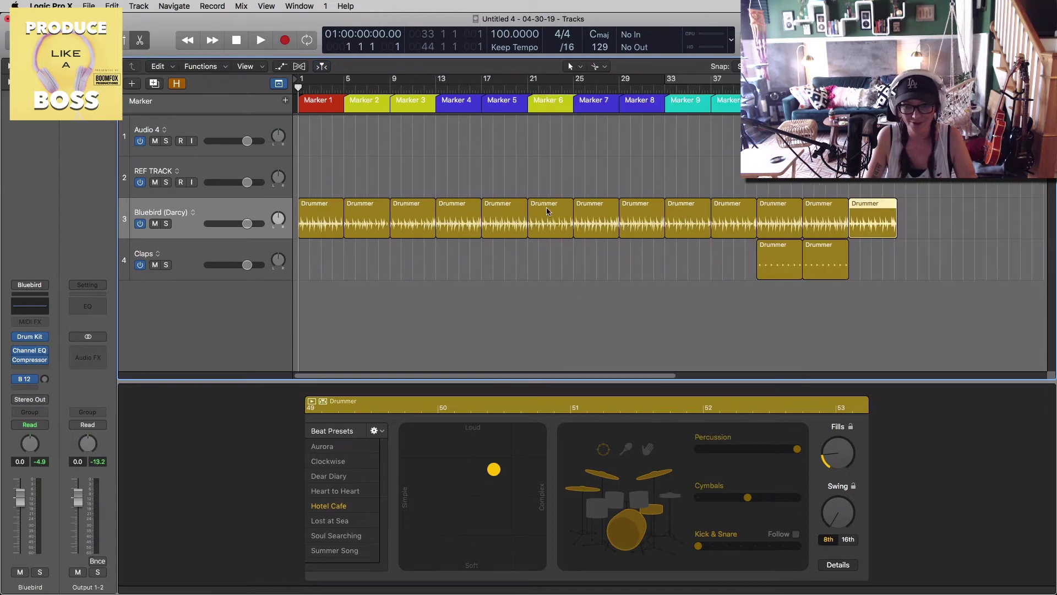
key("super+Right")
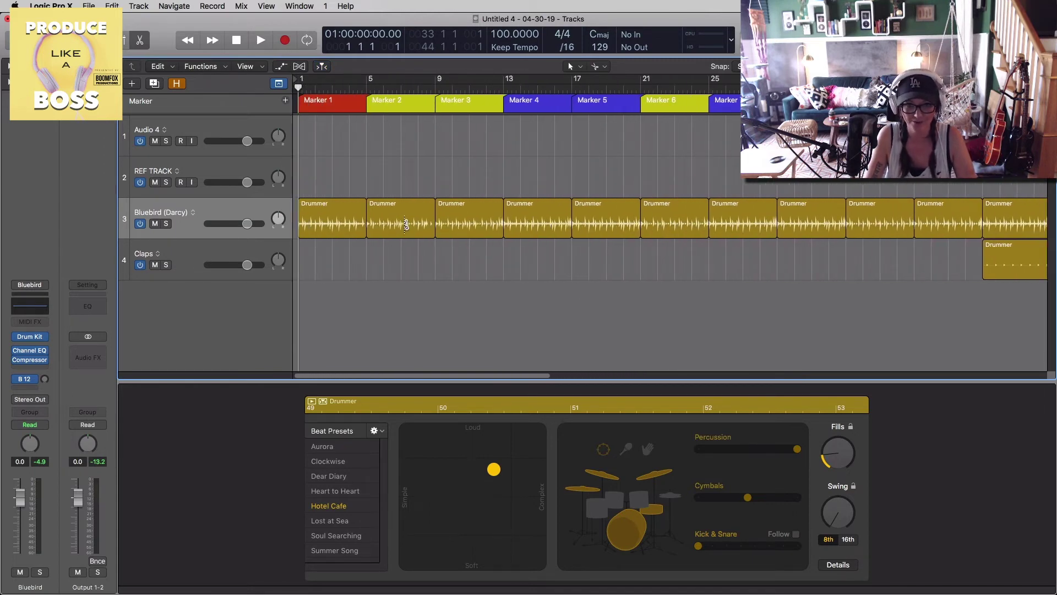
left_click(403, 223)
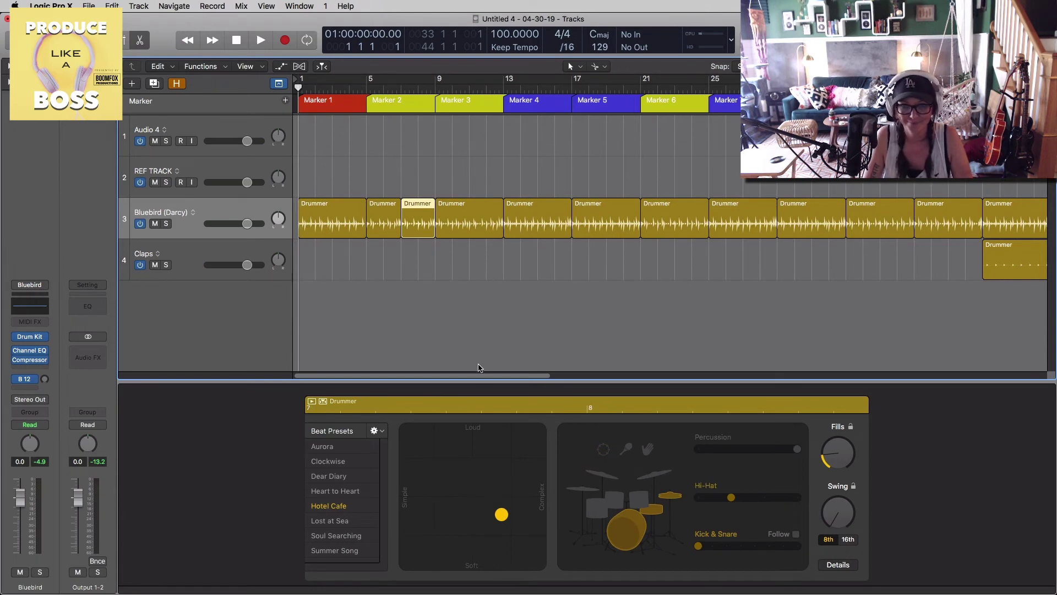
key("super+z")
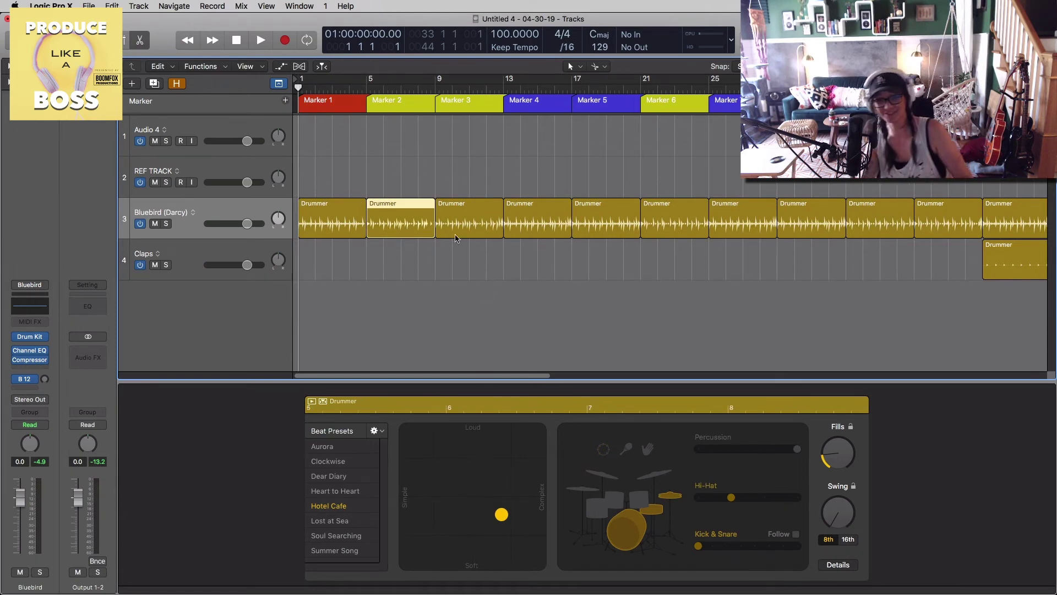
Create a software instrument track below the Bluebird Drummer track and load the Bluebird drum kit on it
key("super+Up")
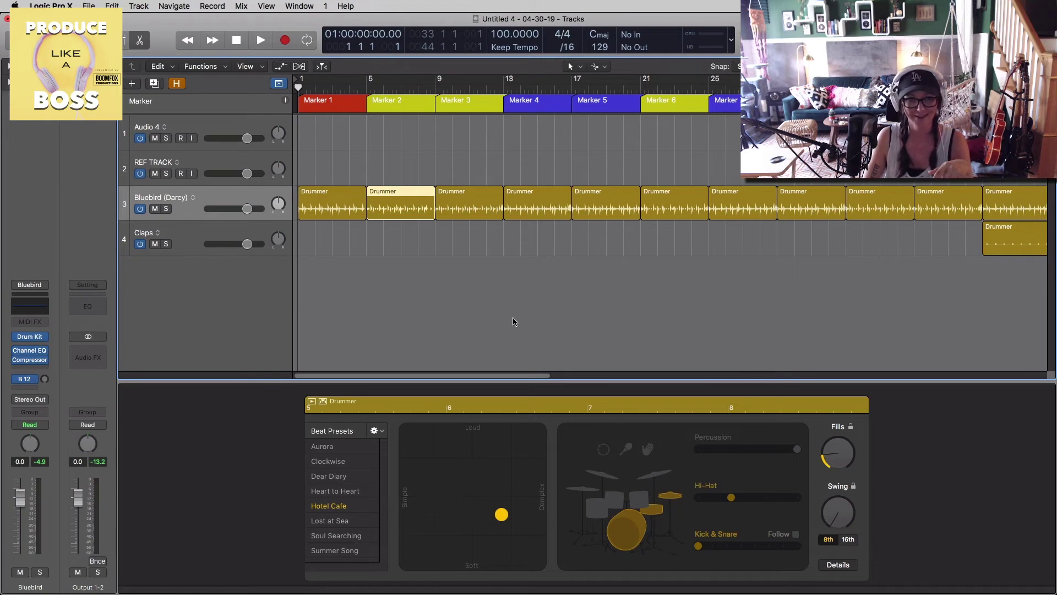
double_click(337, 302)
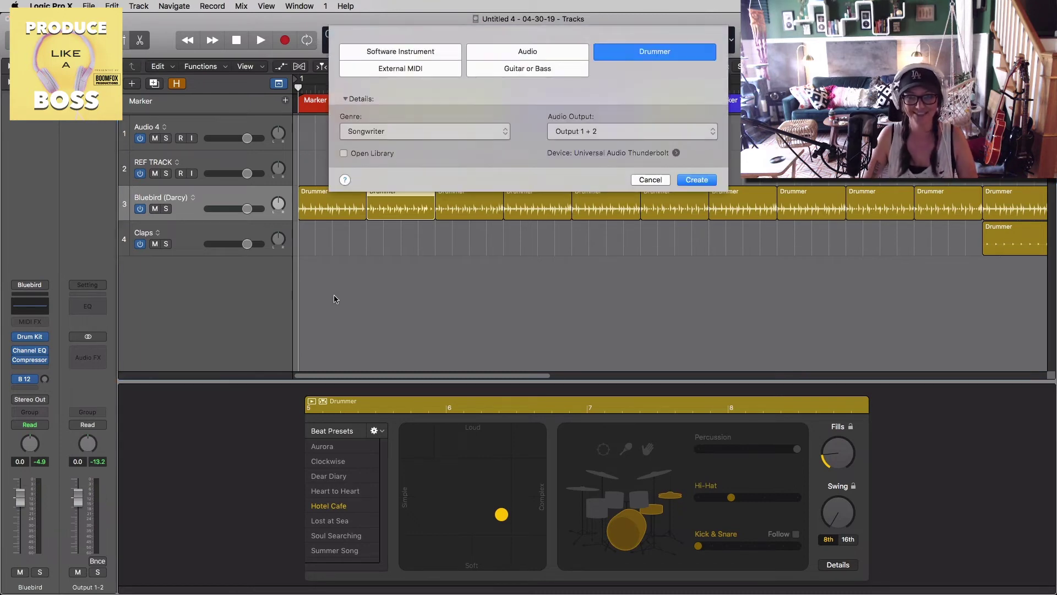
key("Left")
key("Left")
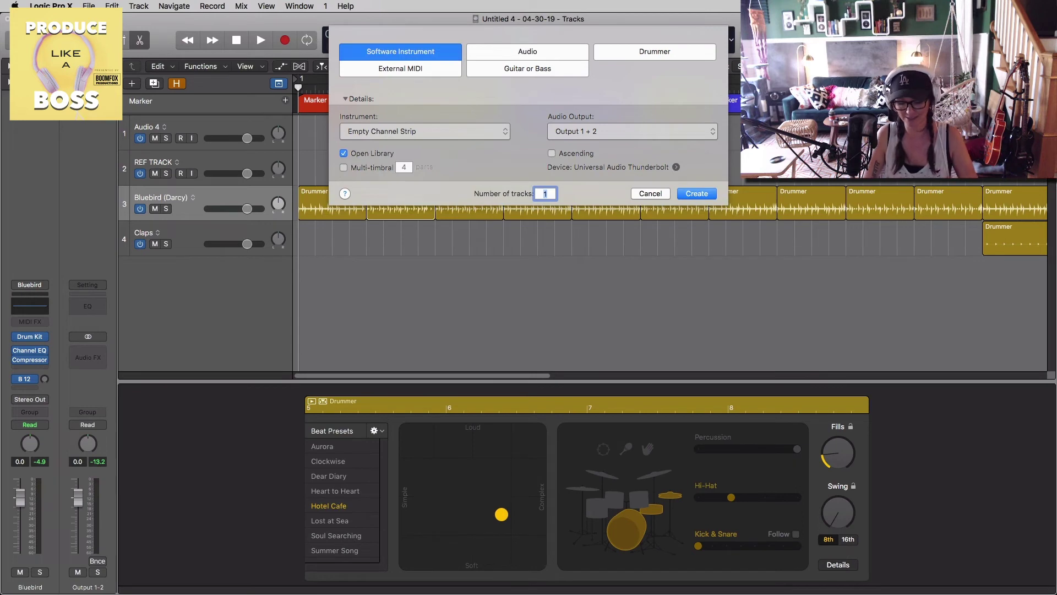
key("Return")
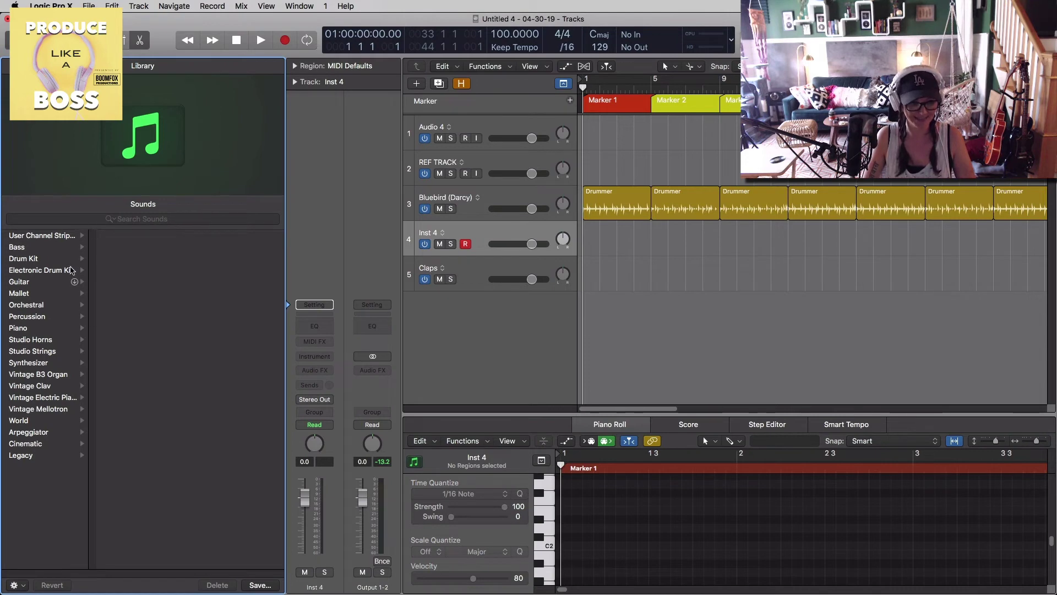
left_click(53, 259)
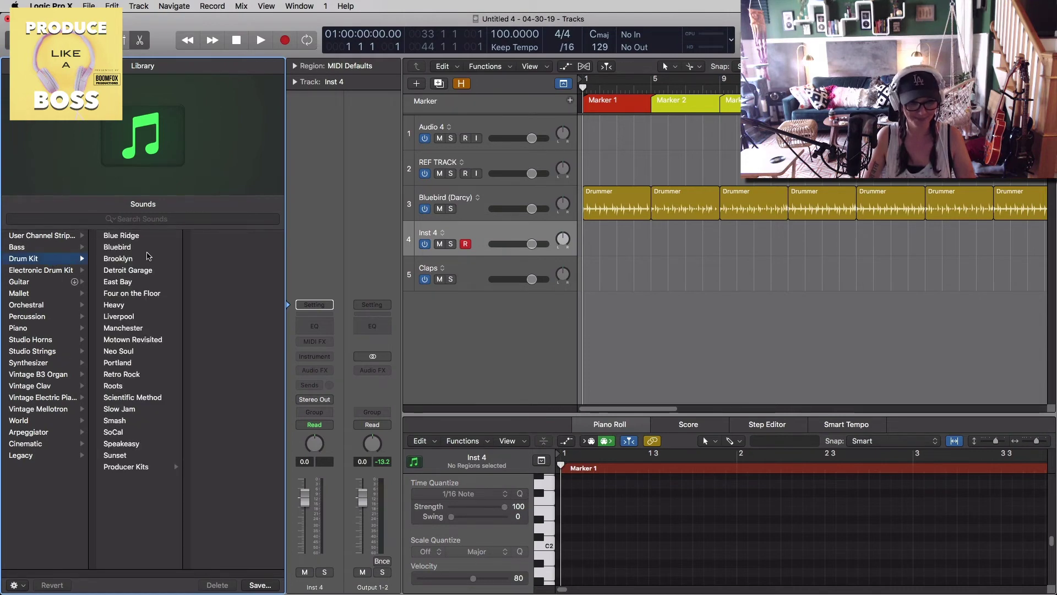
left_click(149, 247)
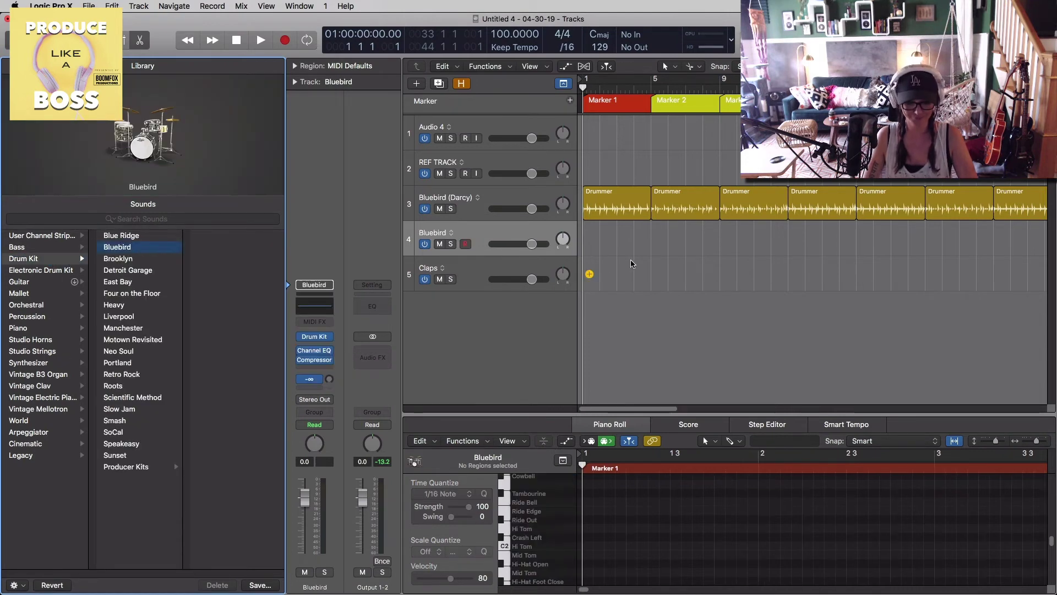
Copy all 13 Drummer regions down to the Bluebird software instrument track as MIDI regions
key("y")
key("super+Left")
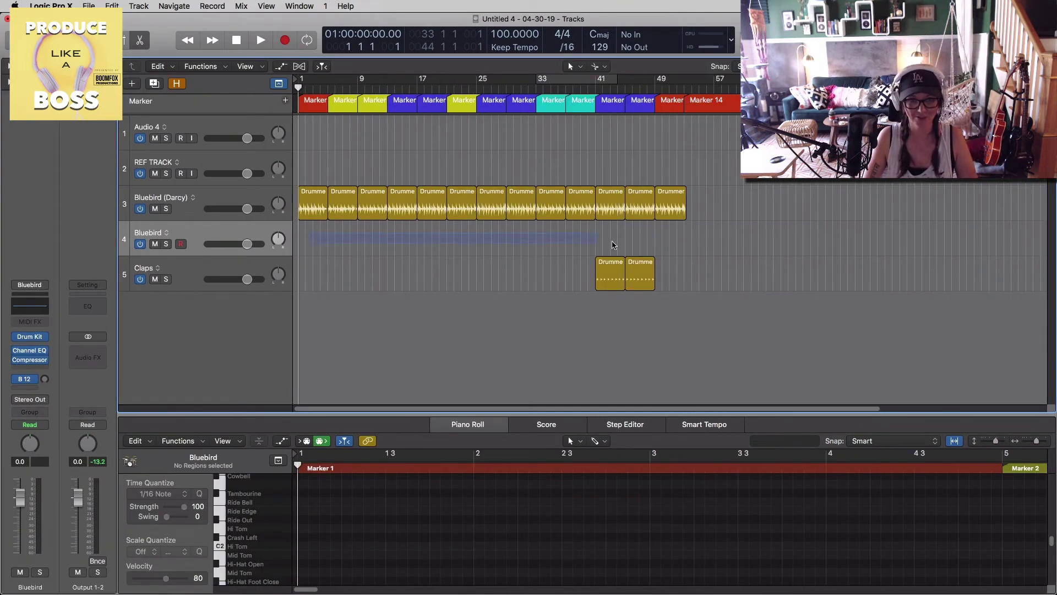
left_click_drag(684, 222, 682, 229)
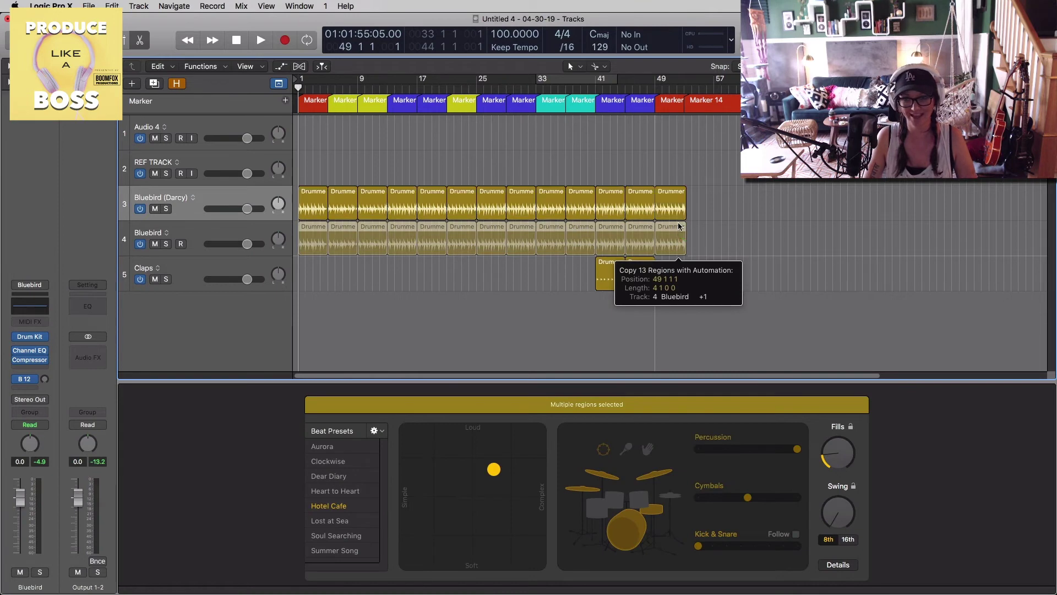
left_click_drag(481, 269, 480, 271)
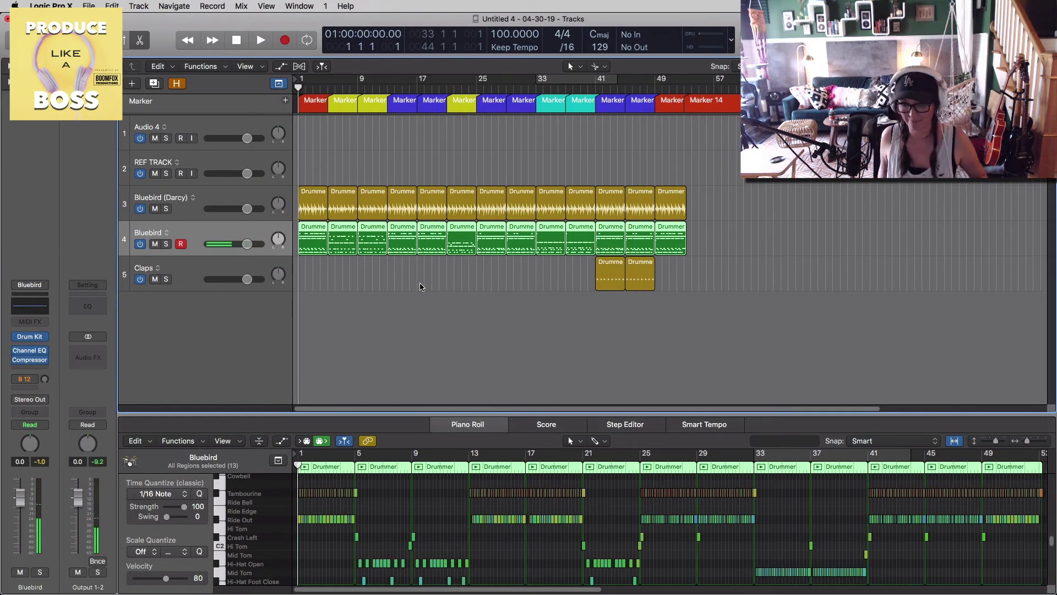
Play the arrangement from bar 1 and mute the Bluebird (Darcy) Drummer track so only the Bluebird MIDI copy sounds
left_click(421, 287, "ctrl+alt")
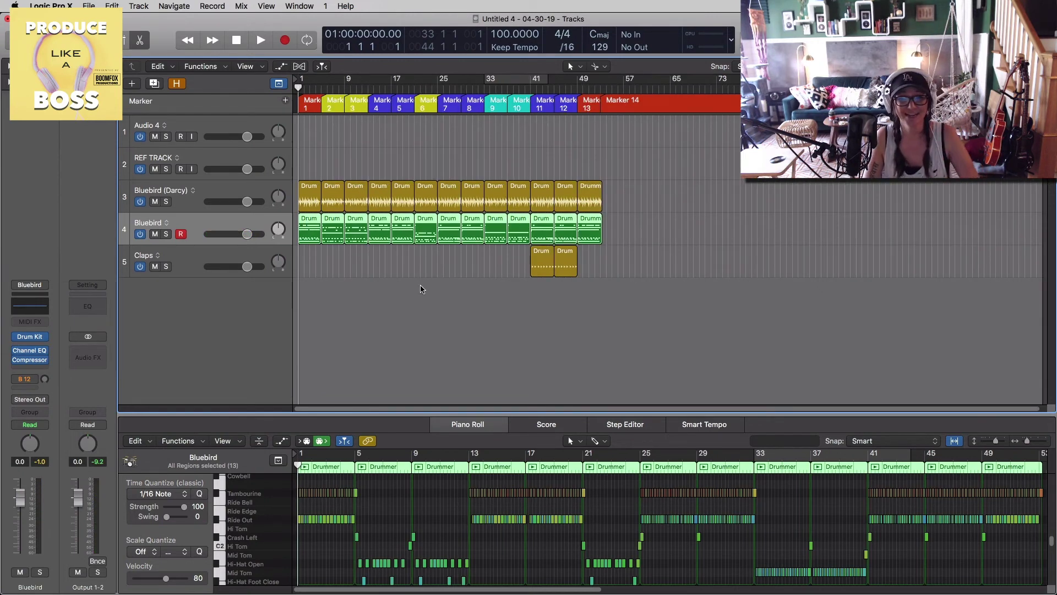
left_click(472, 335, "ctrl+alt")
key("super+Right")
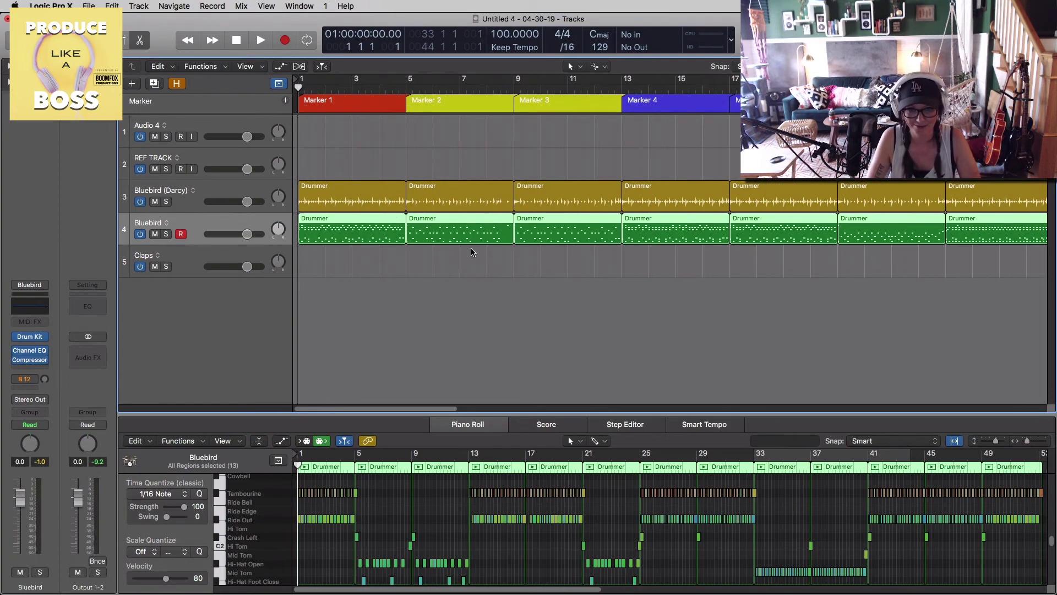
key("space")
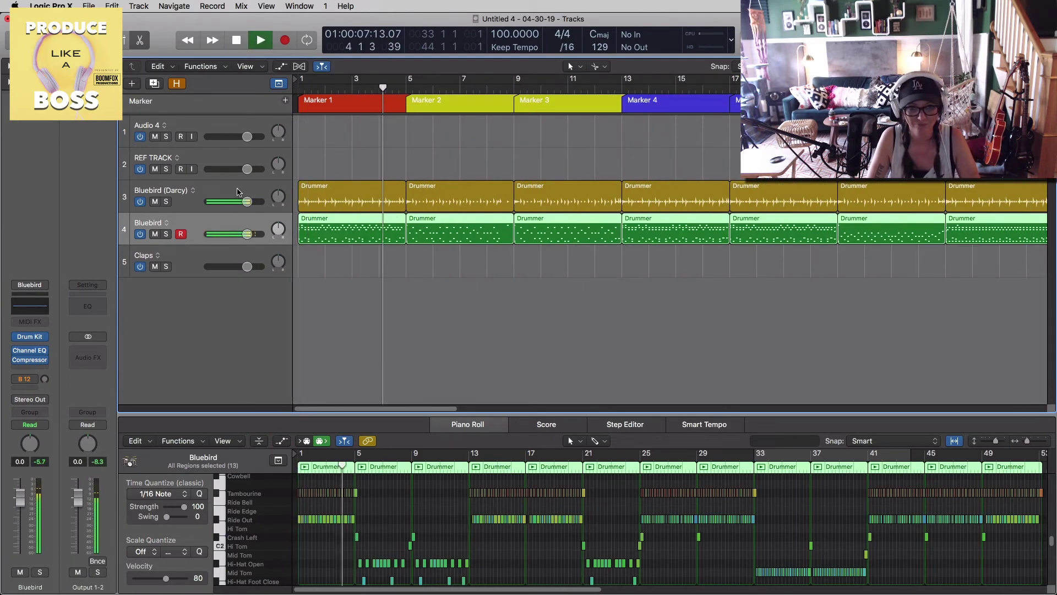
left_click(155, 202)
key("super+Right")
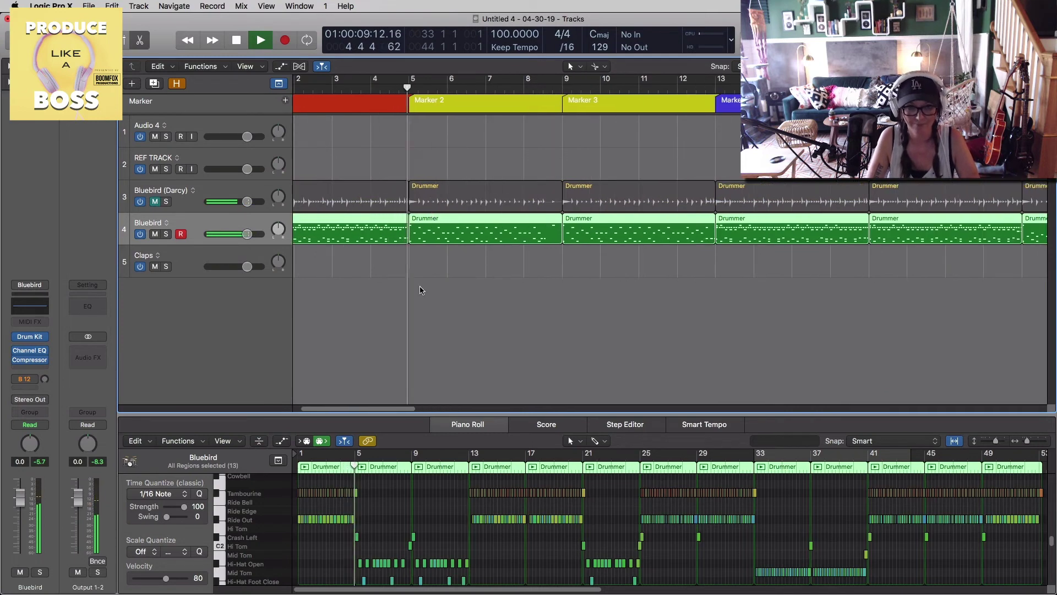
key("space")
Show only the bar 1 MIDI region of the Bluebird instrument track in an enlarged Piano Roll with its notes in view
key("super+Right")
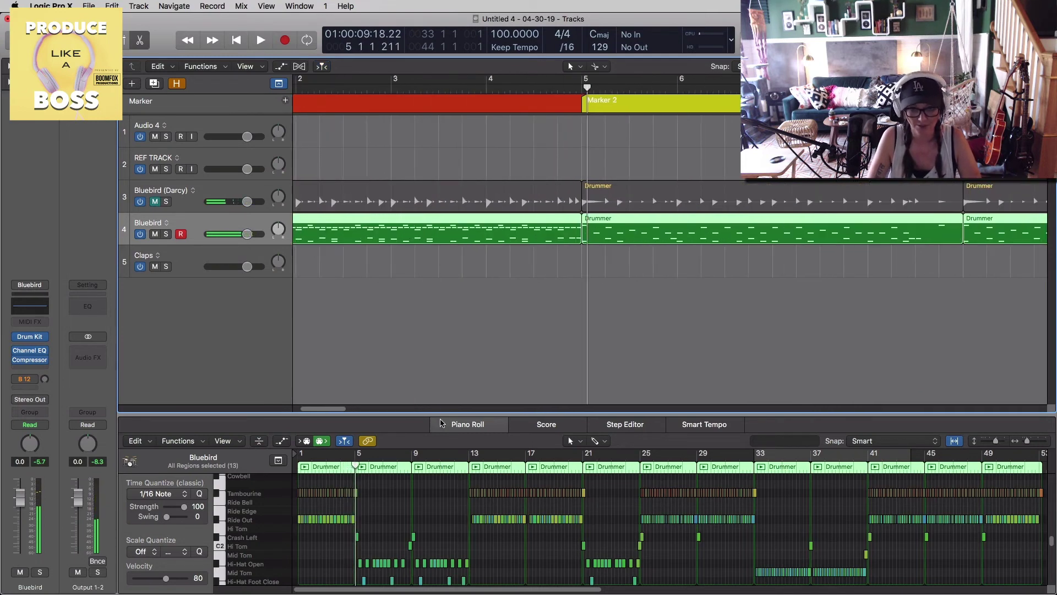
left_click(410, 273)
left_click(415, 235)
key("super+Right")
key("super+Right")
key("super+Right")
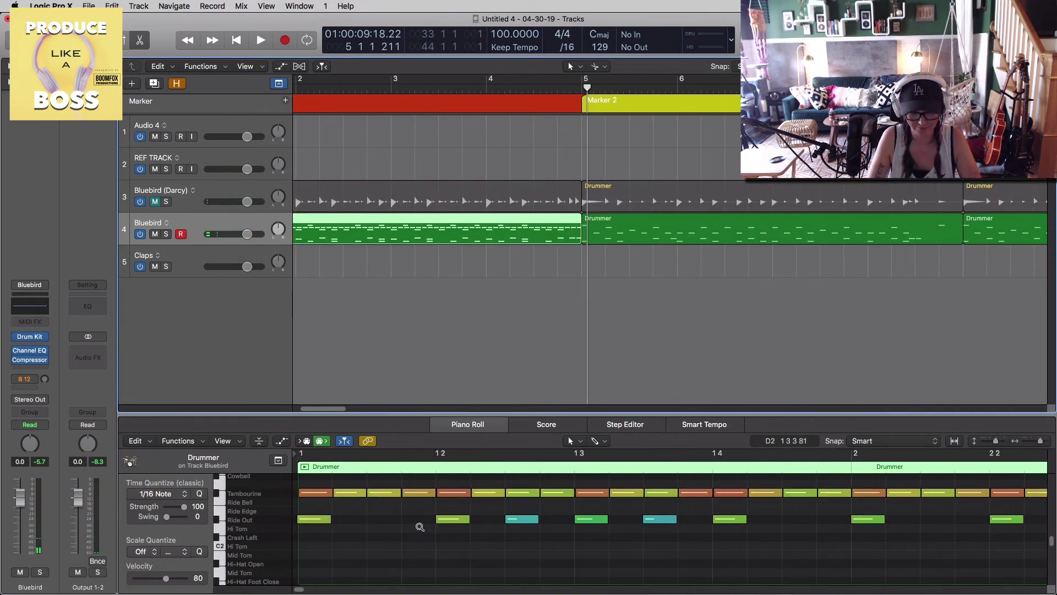
key("super+Down")
key("super+Down")
left_click_drag(407, 413, 406, 278)
key("super+Left")
key("super+Left")
key("super+Left")
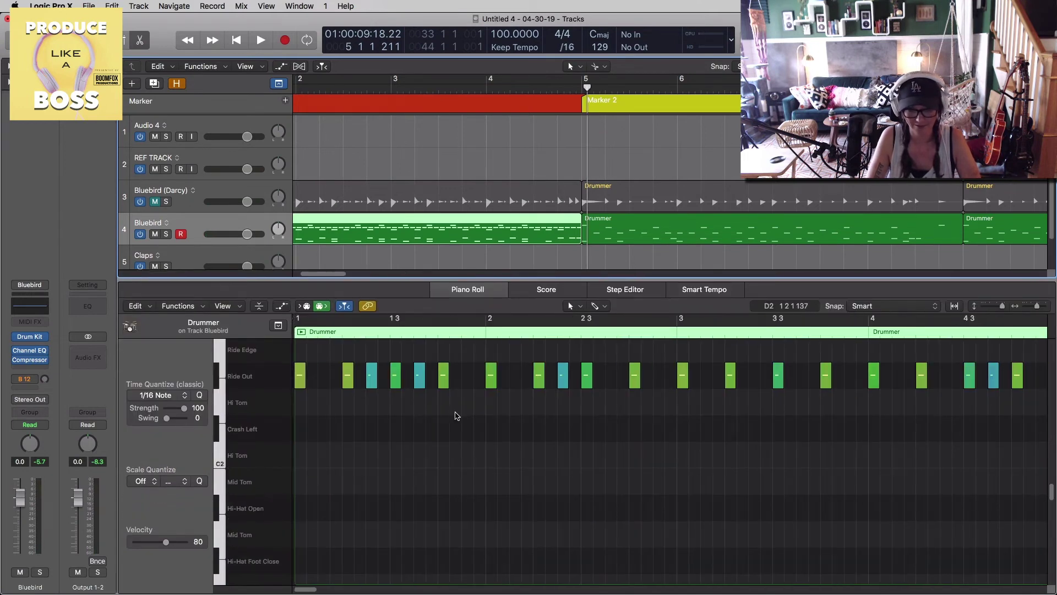
key("super+Up")
key("super+Up")
Play the opening of the bar 1 region and add a C1 kick note at position 1 3 2
key("Return")
key("space")
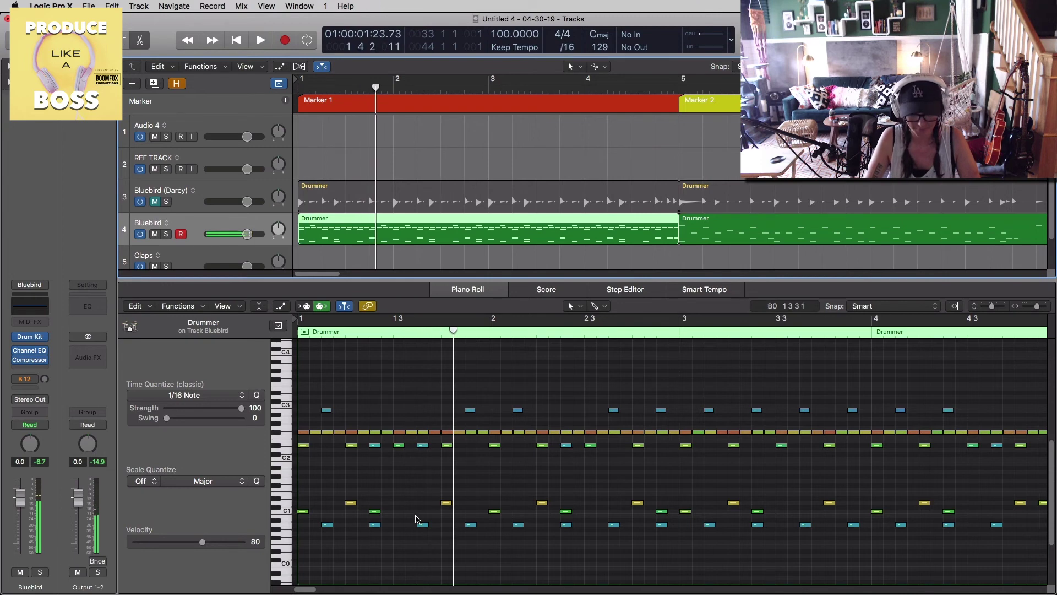
key("space")
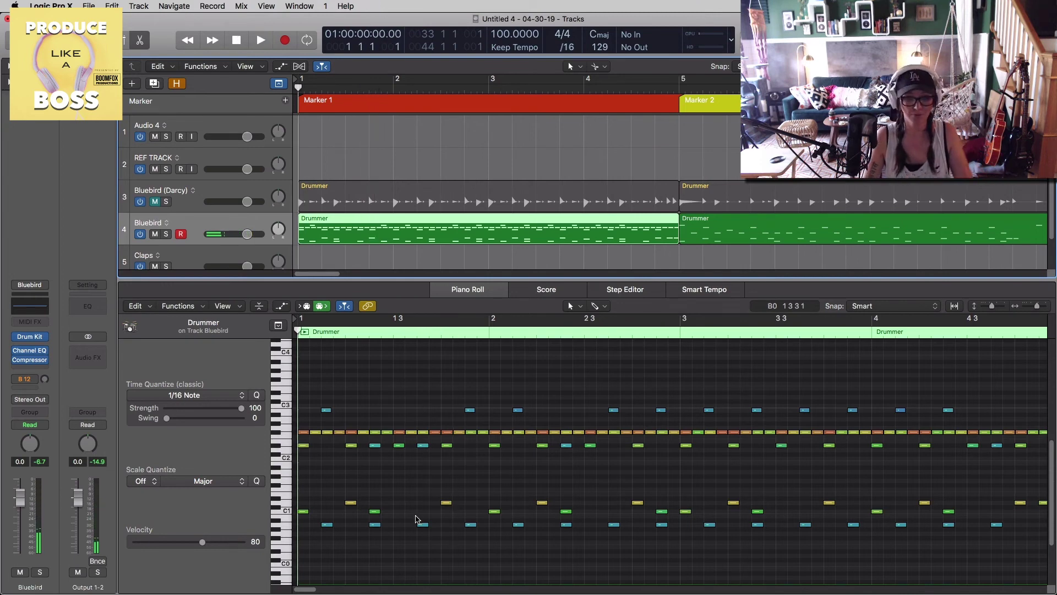
key("space")
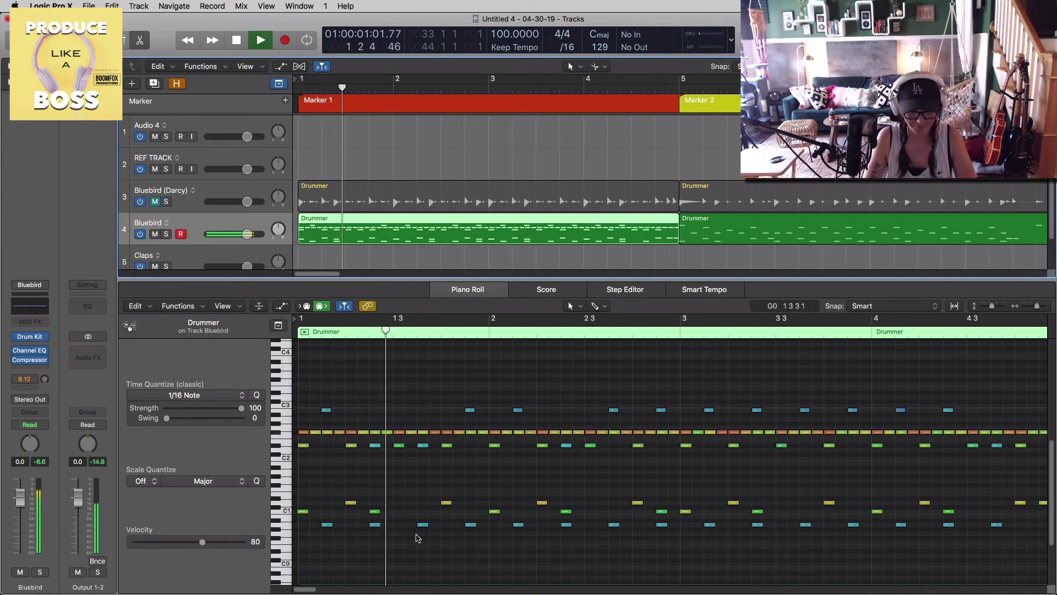
left_click(410, 511, "super")
key("space")
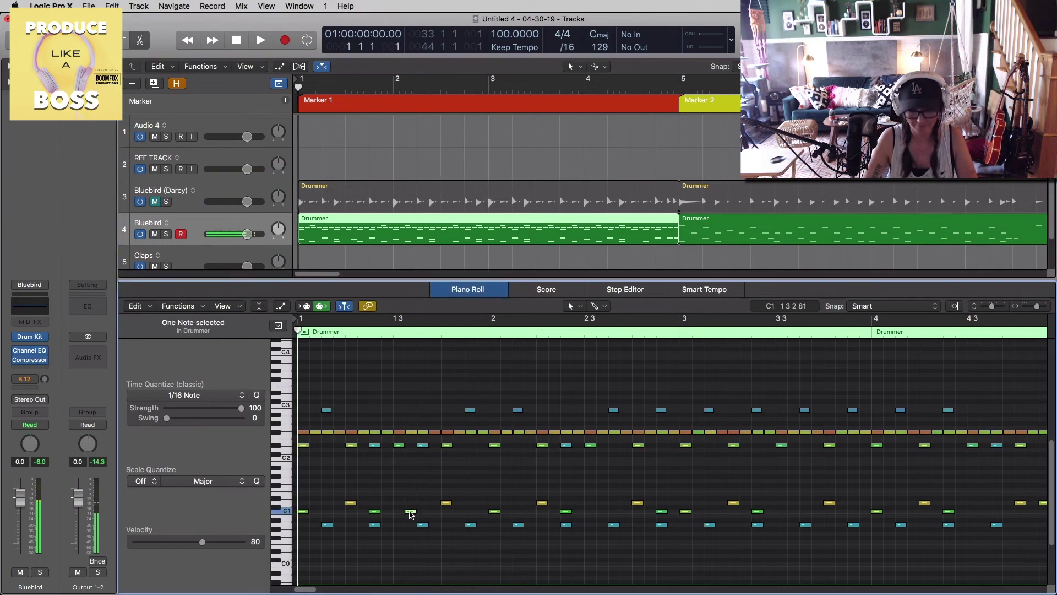
key("space")
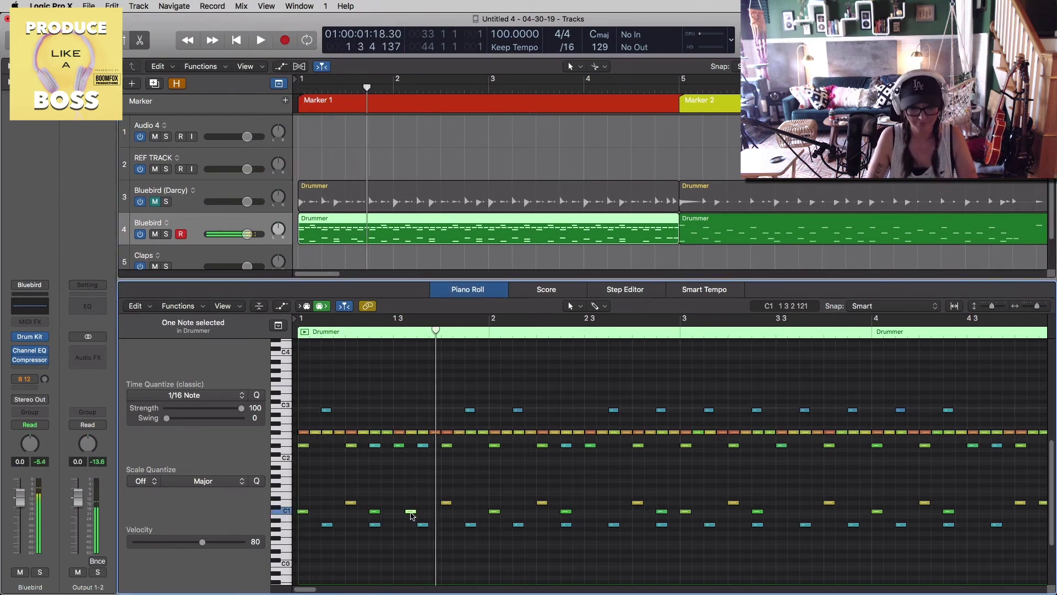
Move the added C1 kick note one sixteenth later to position 1 3 3 and play the first bar
left_click_drag(412, 511, 423, 512)
key("space")
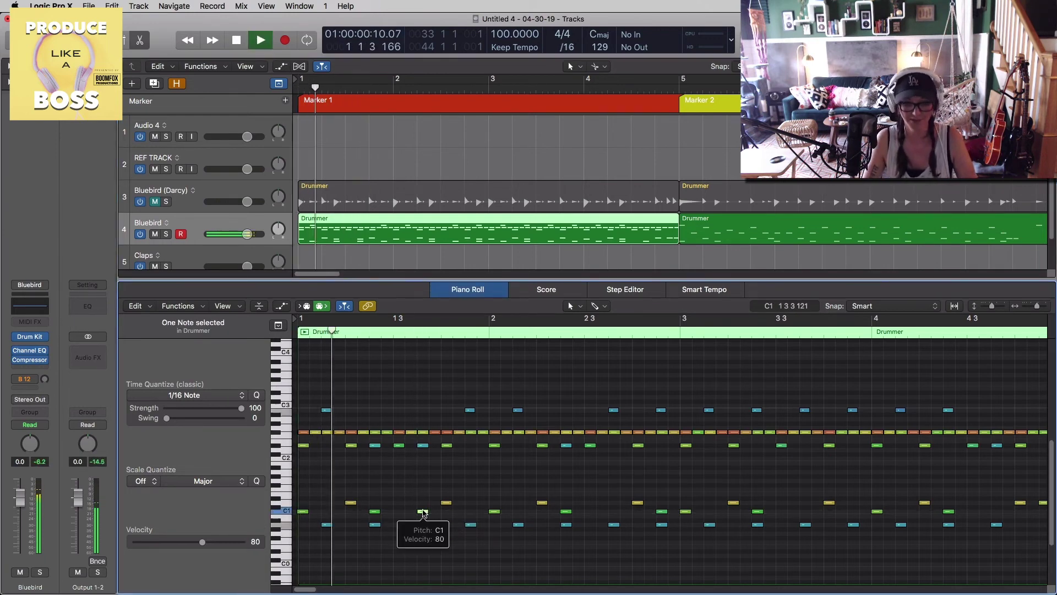
key("space")
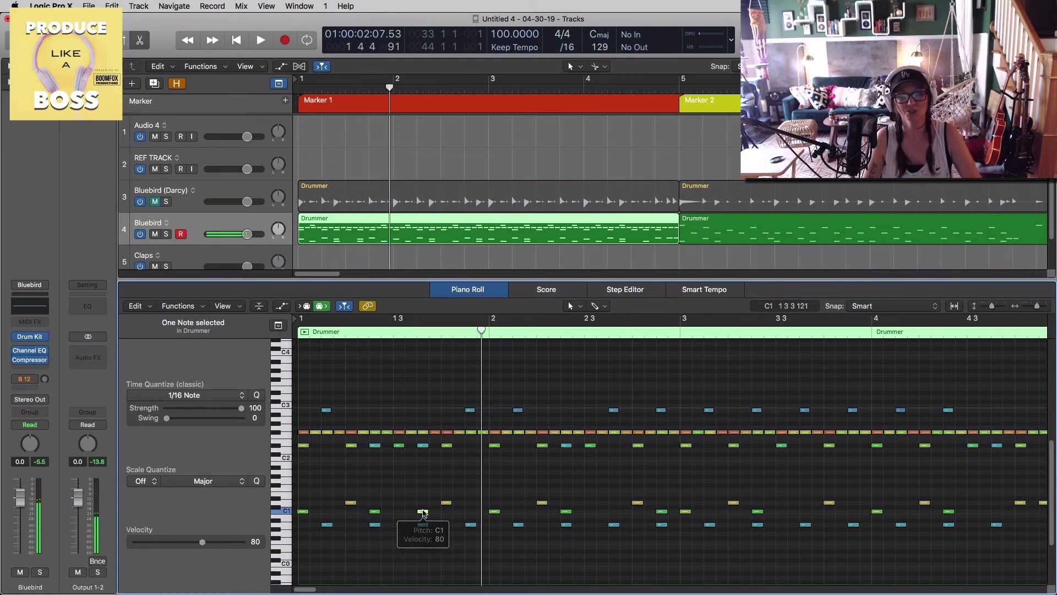
Close the Piano Roll so the arrangement fills the workspace
scroll(477, 248, "down", 3)
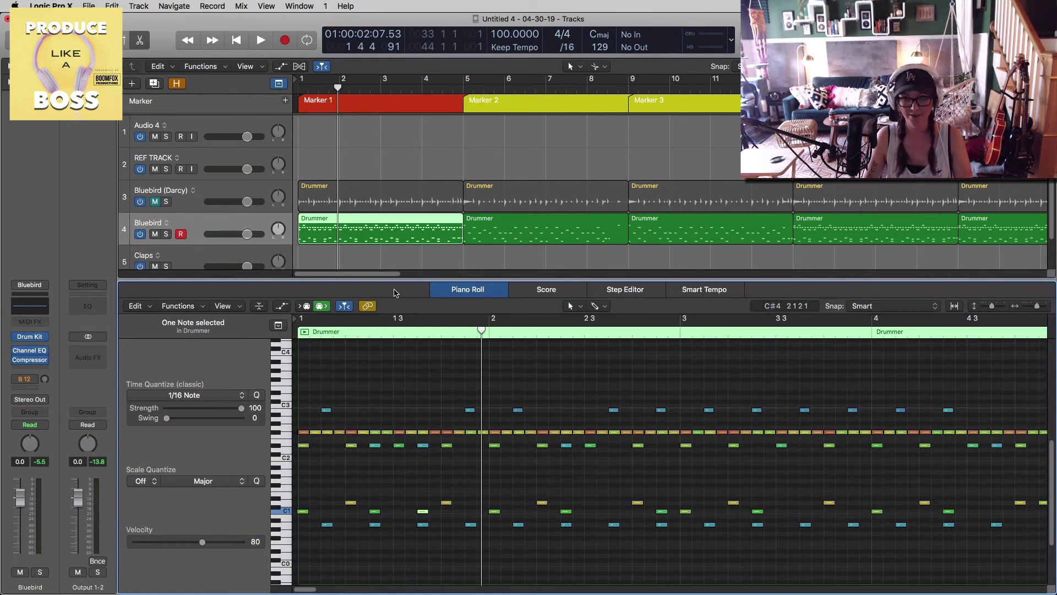
key("x")
key("x")
scroll(429, 266, "down", 3)
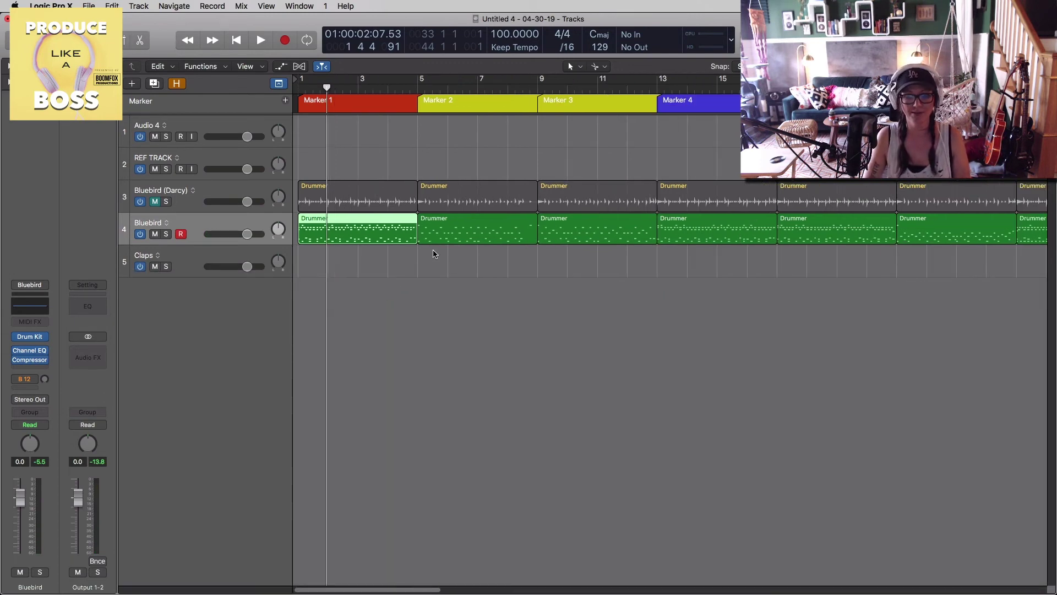
scroll(434, 254, "down", 1)
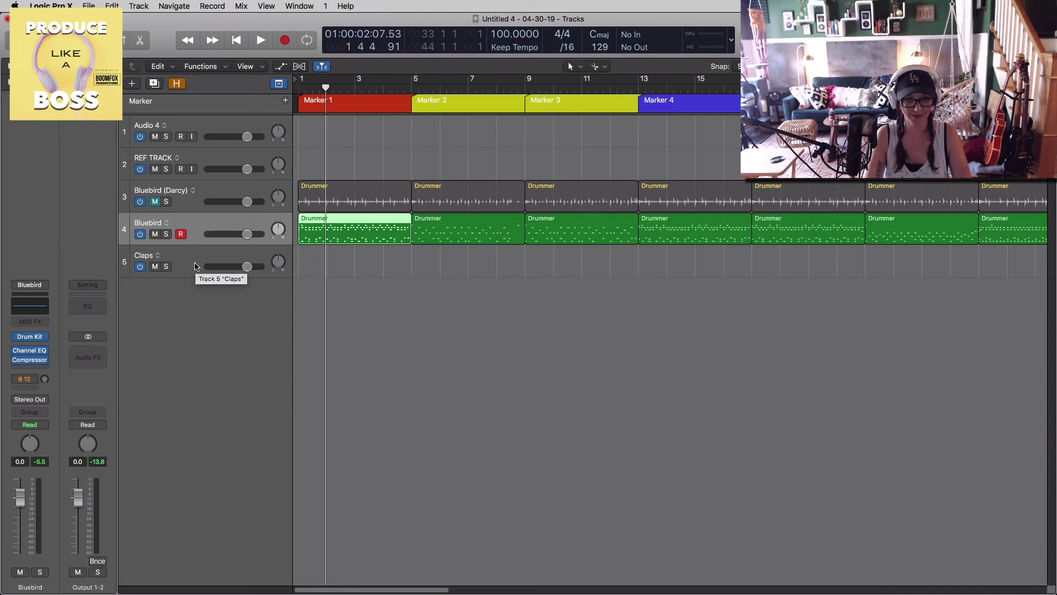
Replace Drum Kit Designer on the Bluebird instrument track with Toontrack EZdrummer, dismiss the version warning and move its window below the regions
left_click(198, 220)
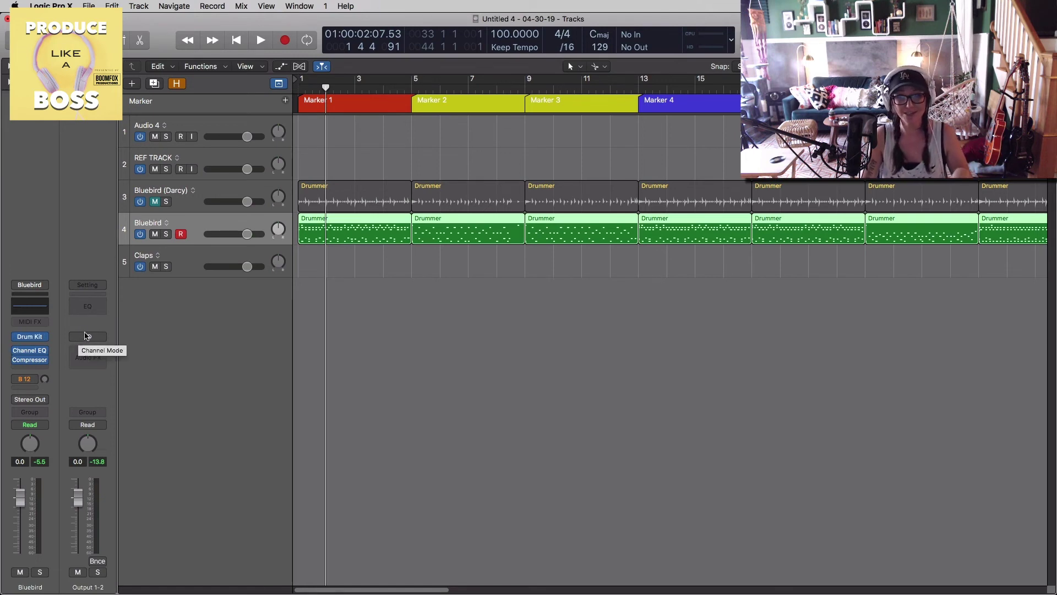
mouse_move(43, 338)
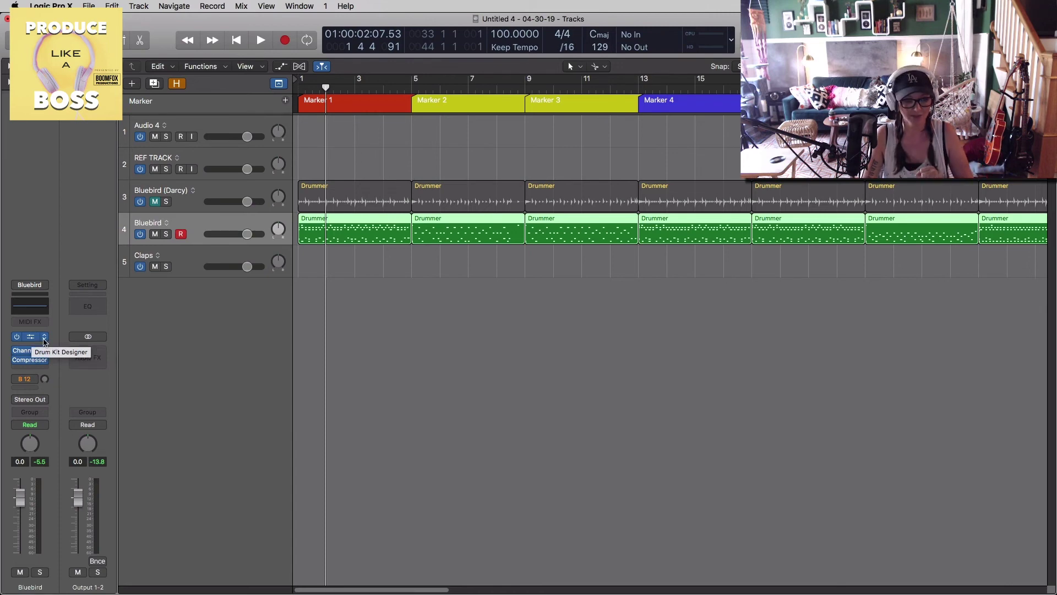
left_click(44, 339)
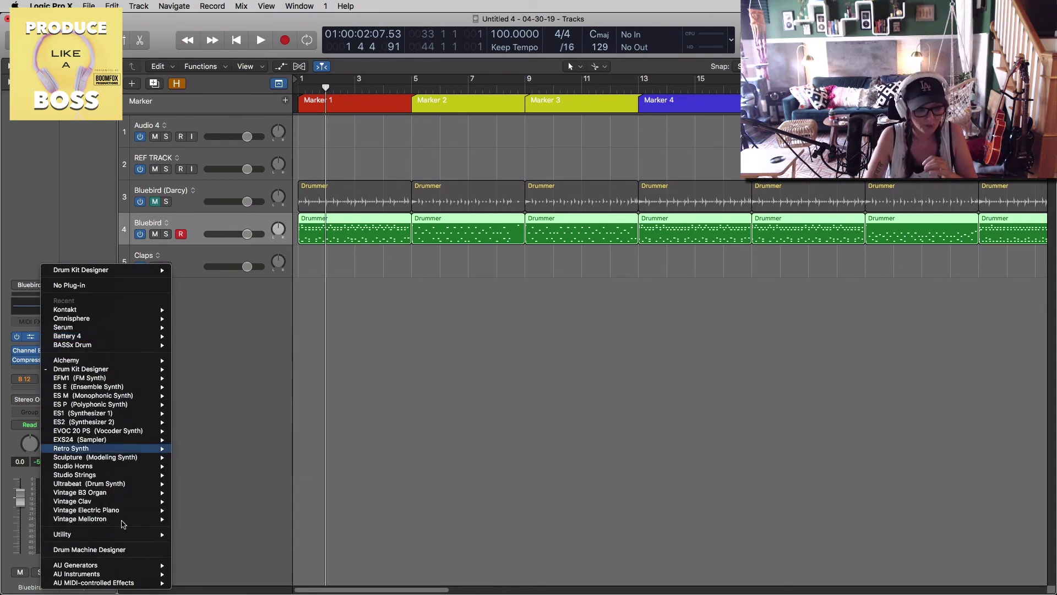
mouse_move(122, 580)
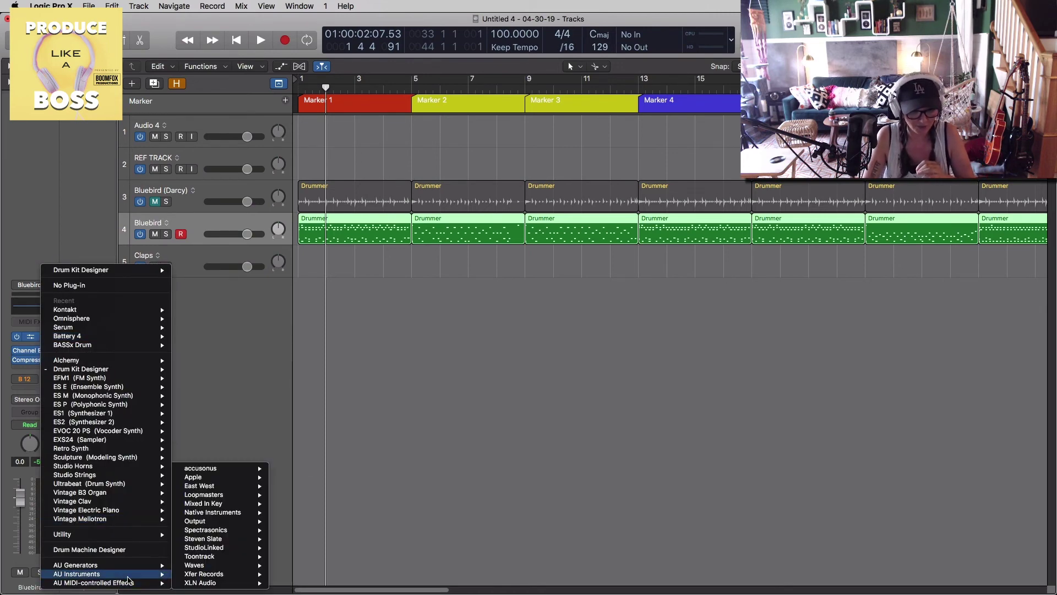
mouse_move(228, 568)
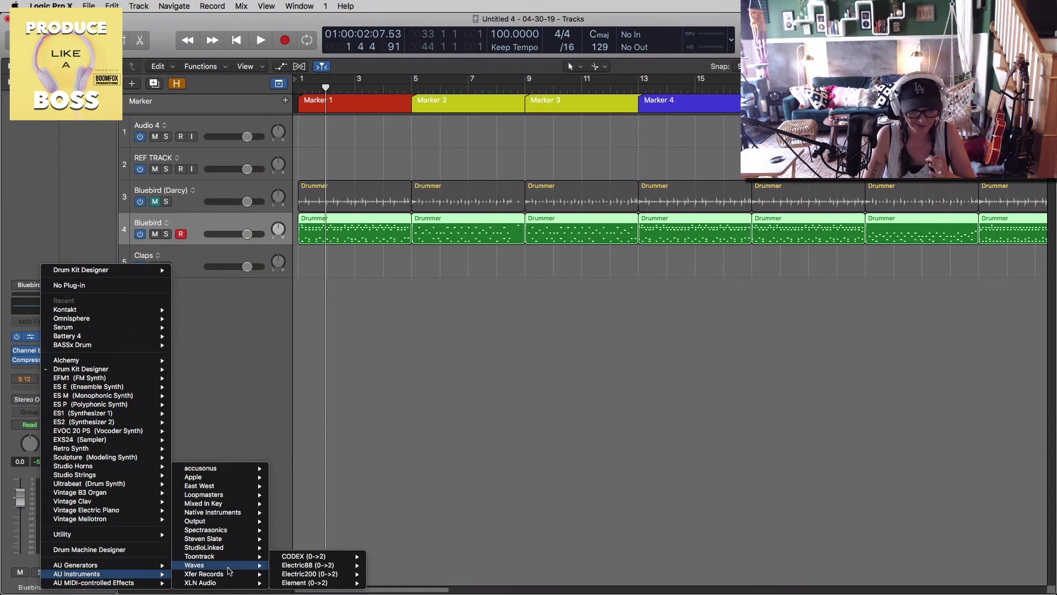
mouse_move(308, 556)
left_click(385, 556)
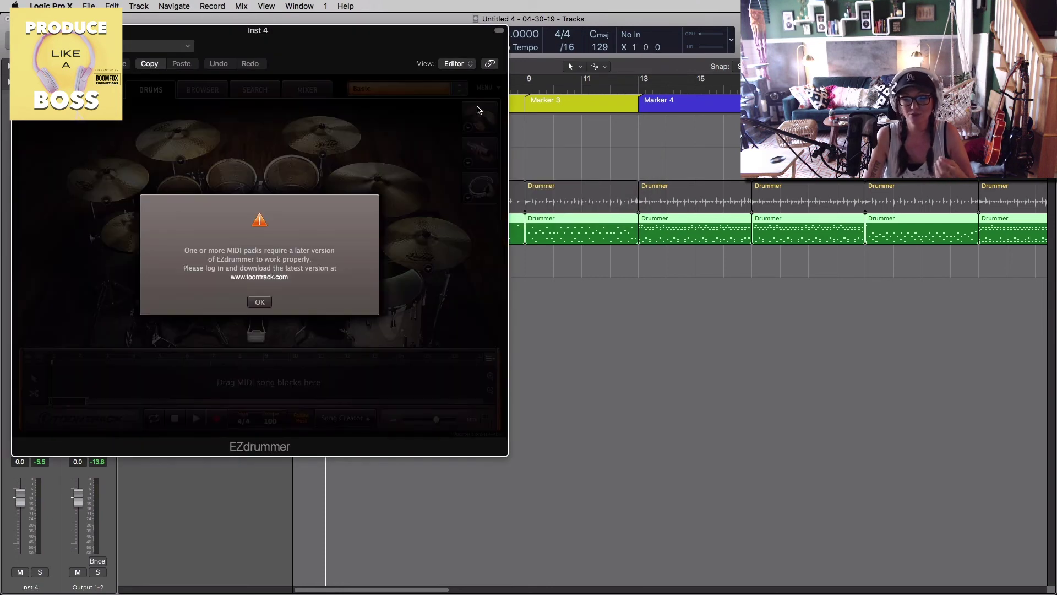
left_click(258, 302)
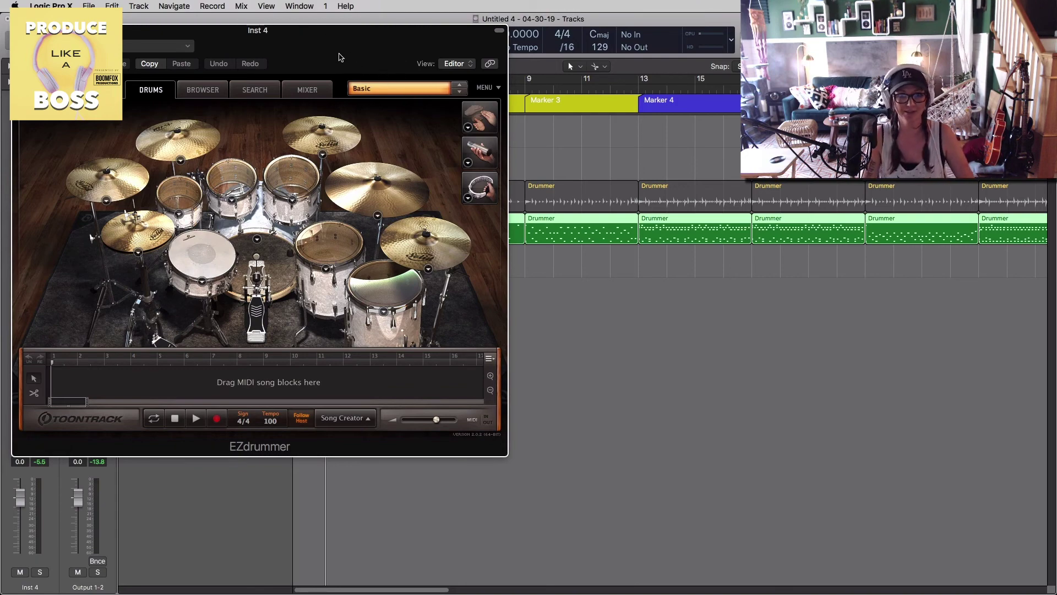
left_click_drag(297, 26, 439, 259)
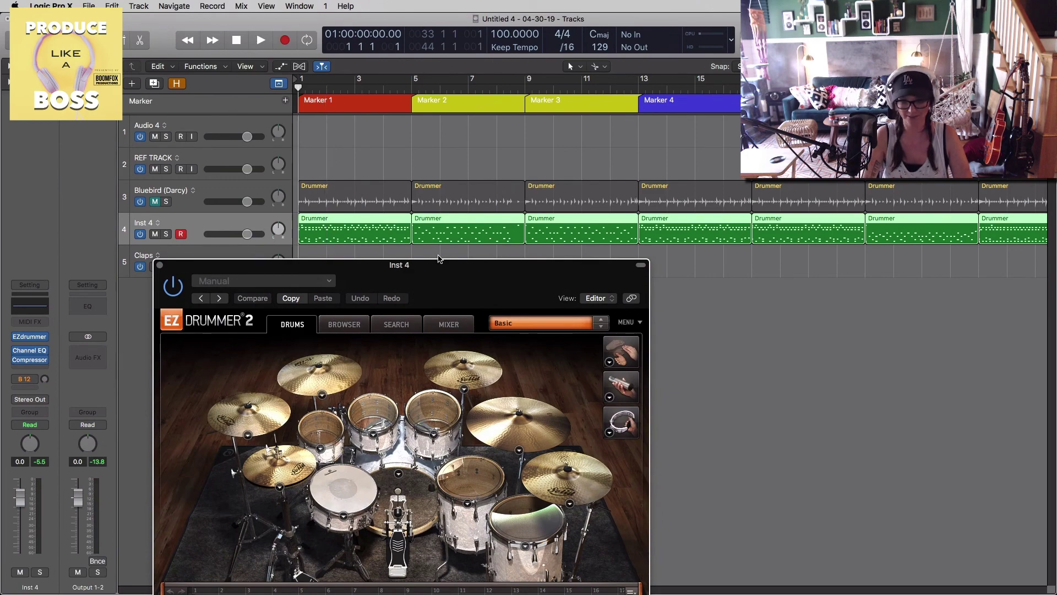
Play the EZdrummer Basic kit from bar 1 and switch to the EZdrummer 2 Modern 80s preset
key("space")
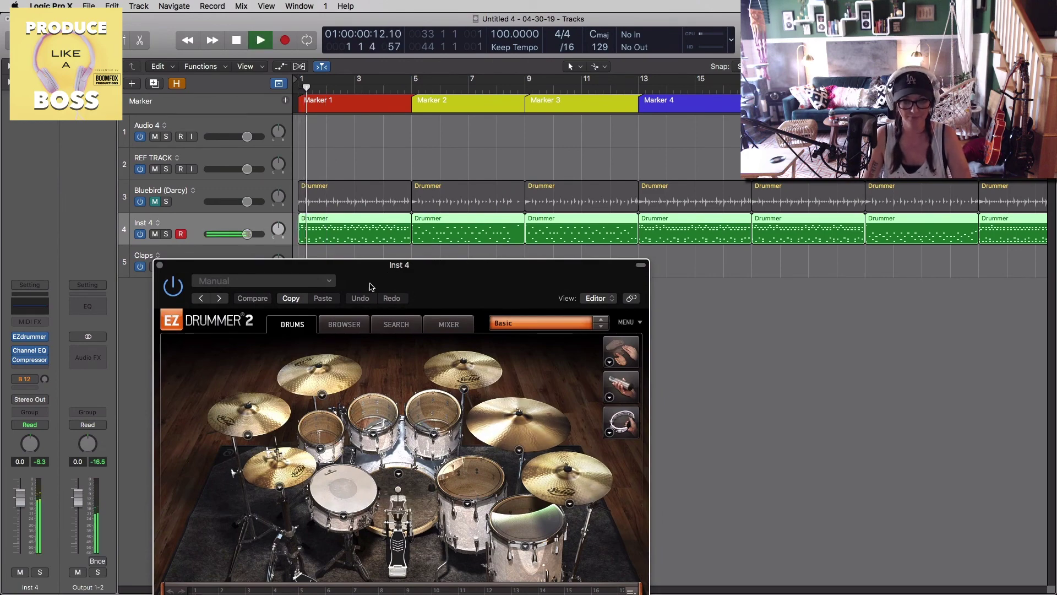
left_click(514, 325)
mouse_move(514, 338)
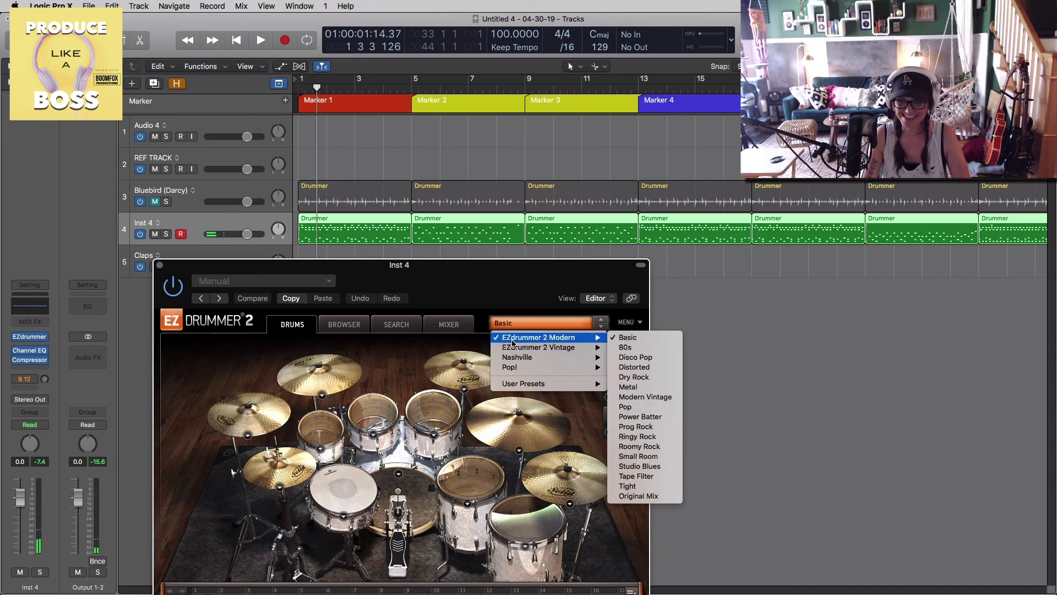
left_click(666, 347)
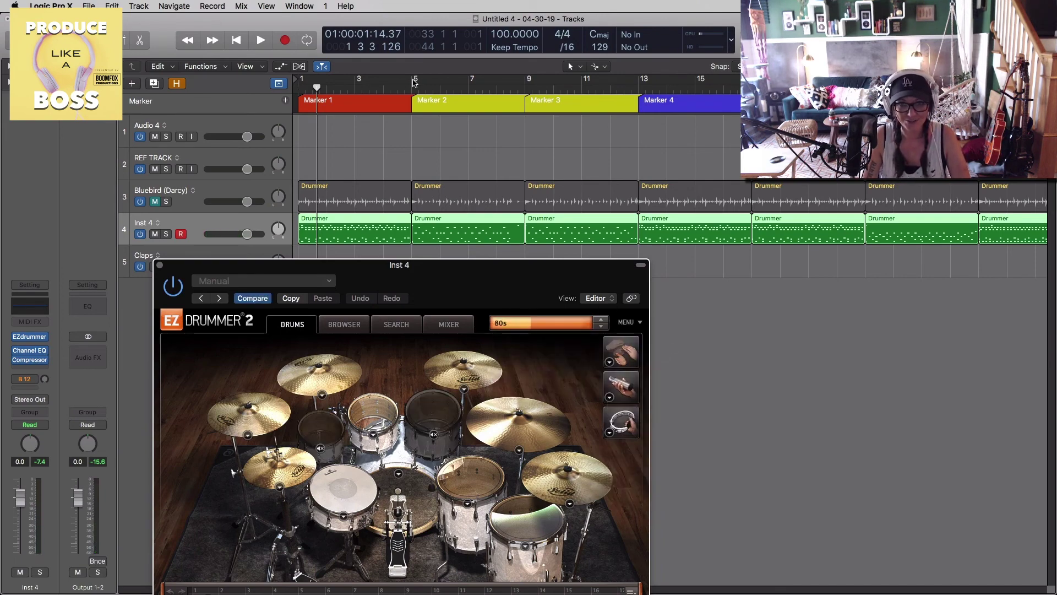
Set a cycle range from bar 5 to bar 11 and audition the 80s kit over it
left_click_drag(416, 82, 582, 83)
key("space")
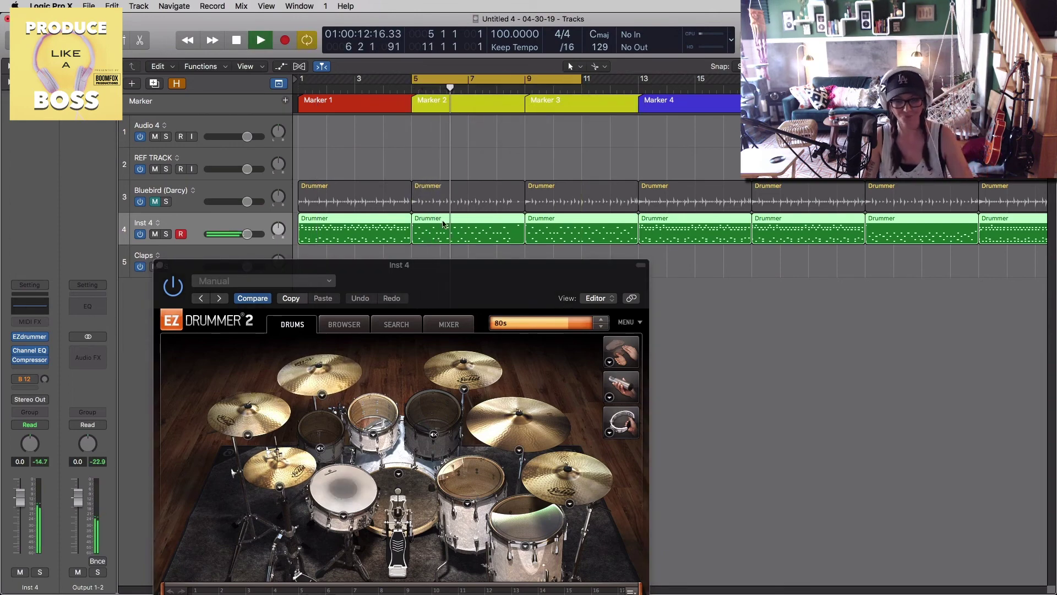
key("space")
Load the EZdrummer 2 Modern Pop preset, audition it over the cycled bars and close the plug-in window
left_click(539, 325)
mouse_move(544, 338)
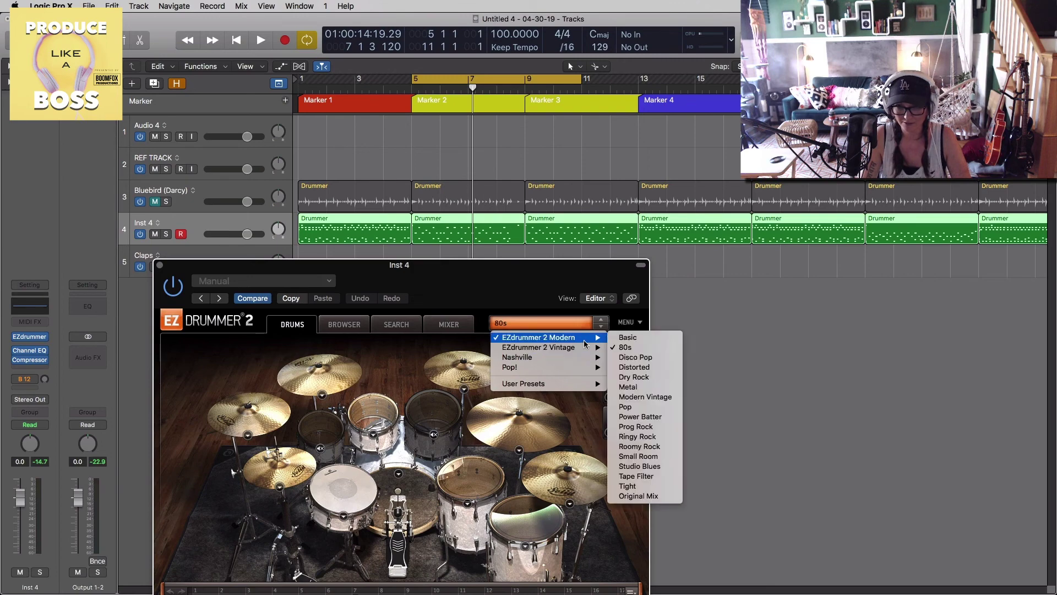
left_click(641, 407)
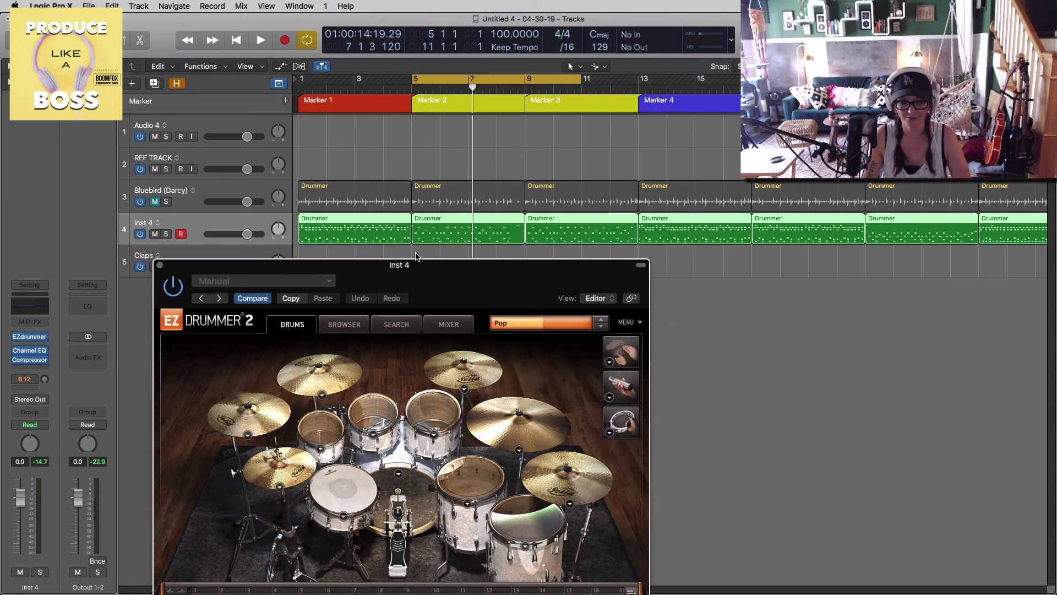
key("space")
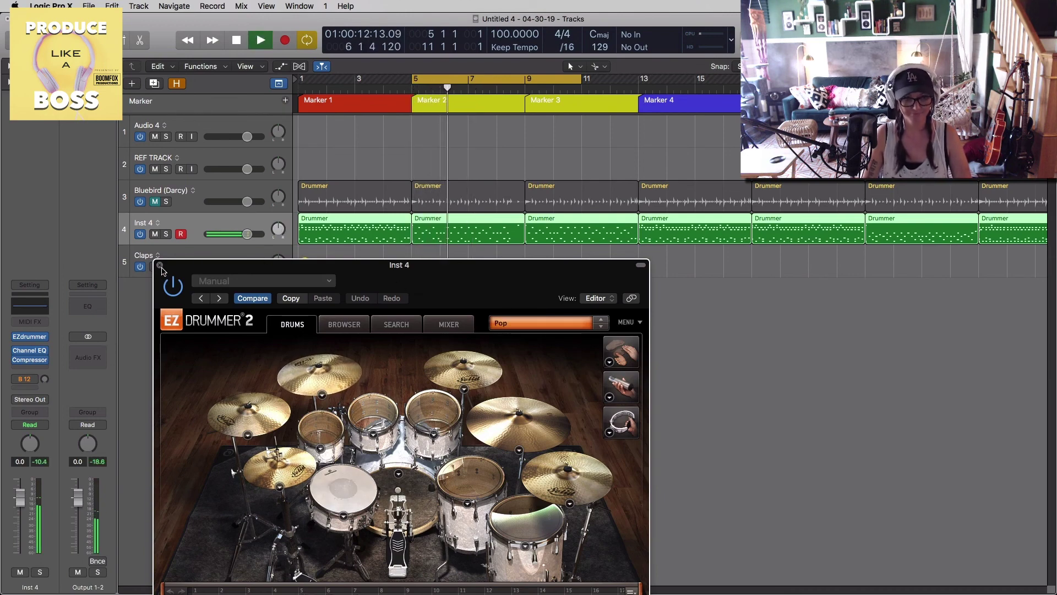
key("space")
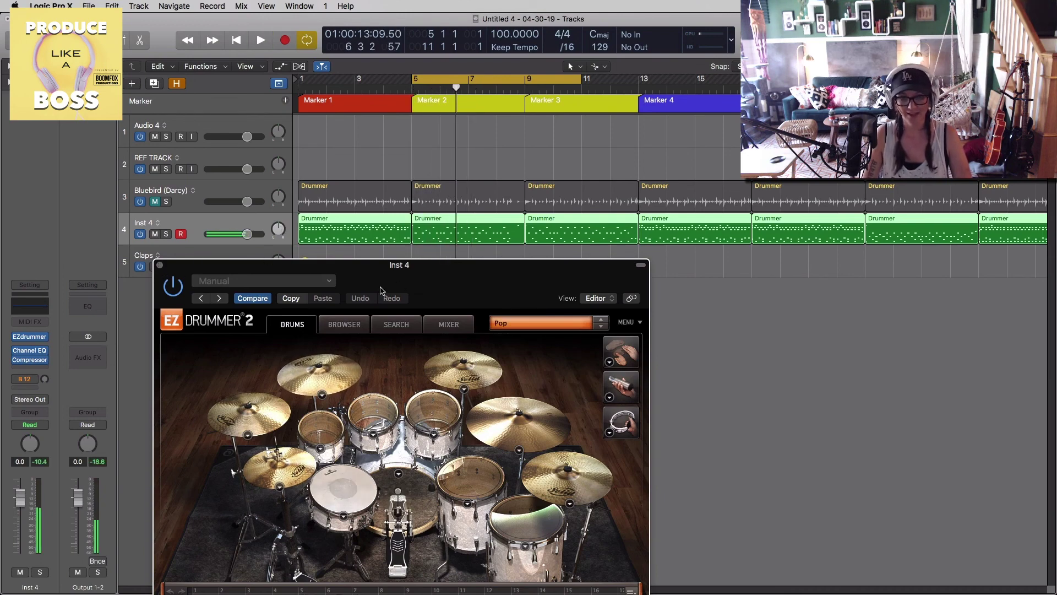
left_click(160, 265)
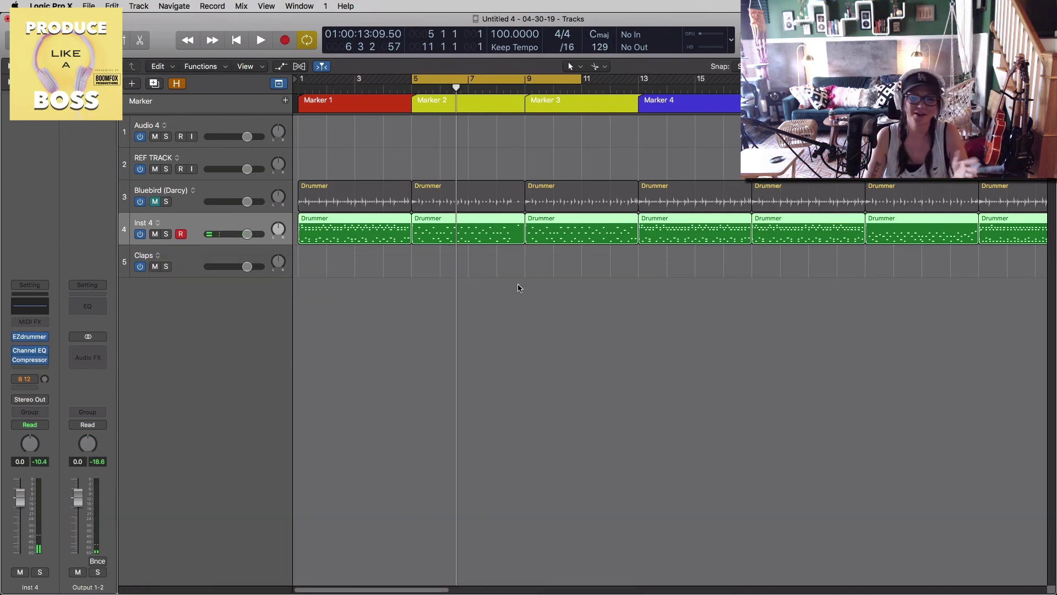
left_click(447, 269)
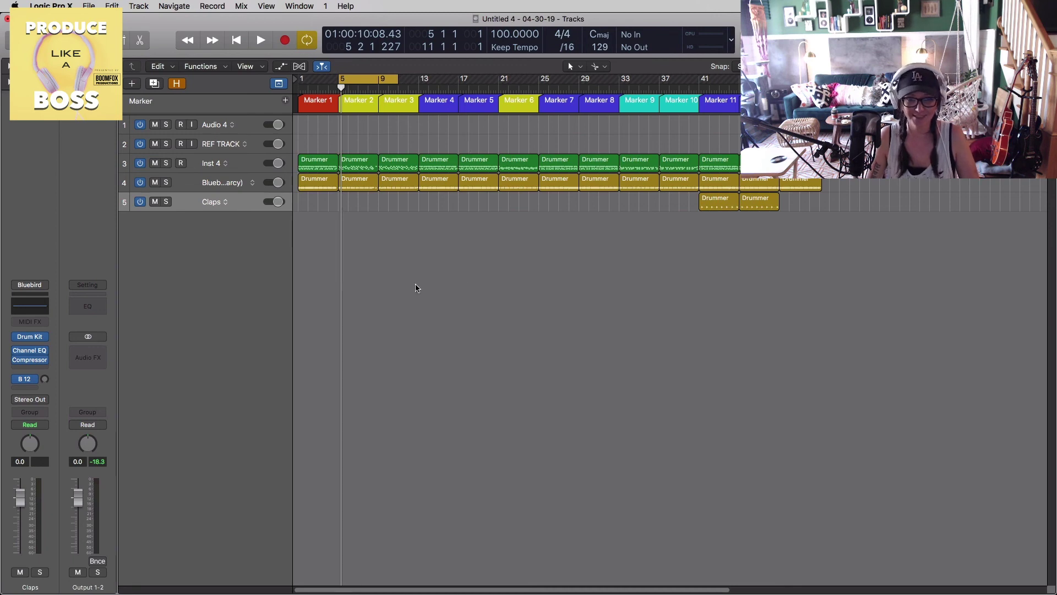
Add one software instrument track with an empty channel strip and the library open, below the Claps track
key("super+Down")
key("super+Right")
key("super+Right")
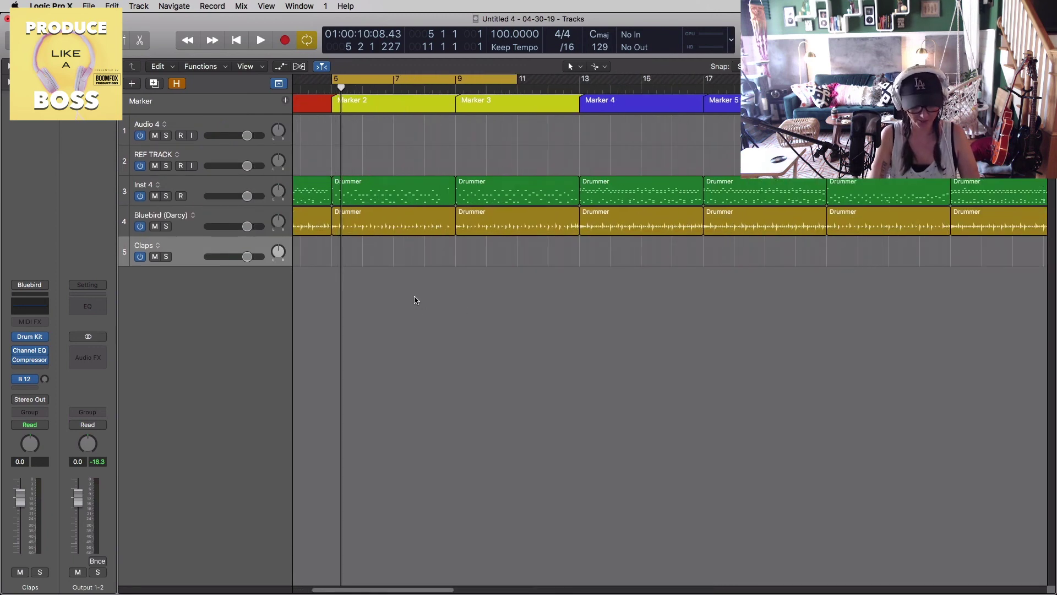
key("alt+super+n")
key("Left")
key("Left")
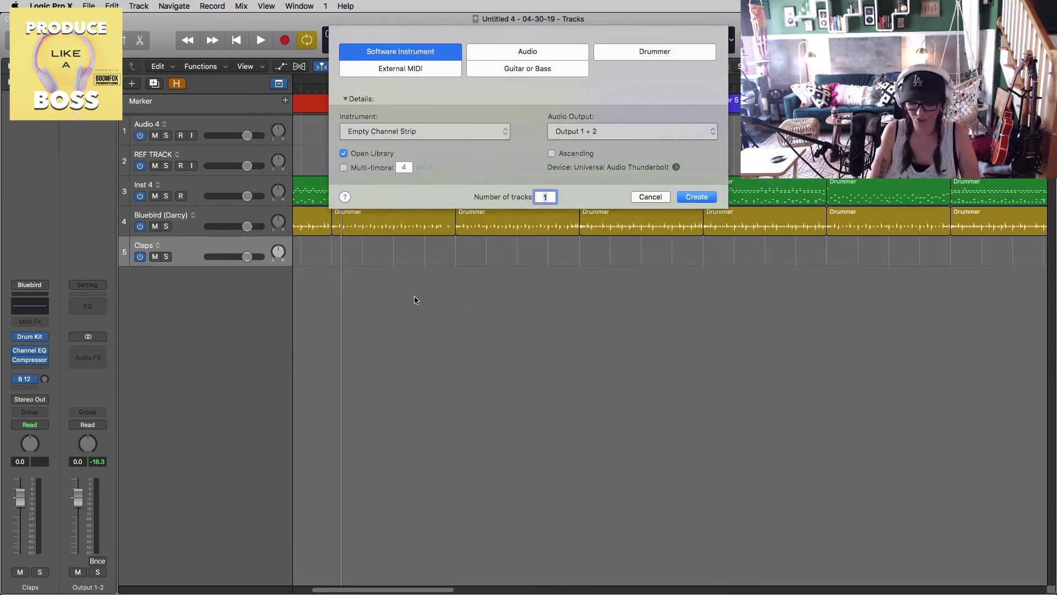
key("Return")
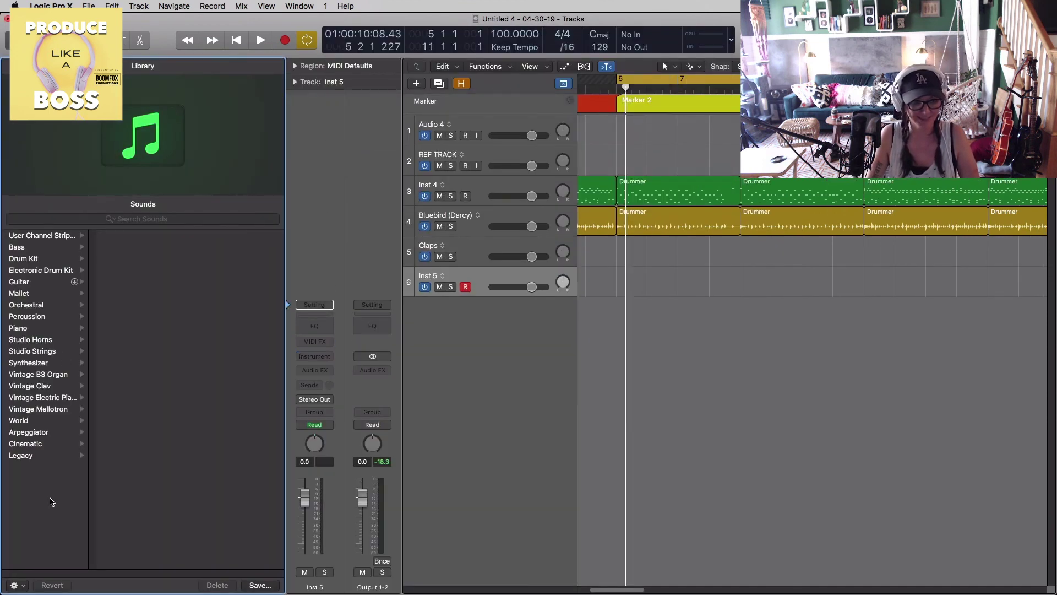
Load the Bluebird+ producer drum kit on the new instrument track and close the library
left_click(36, 261)
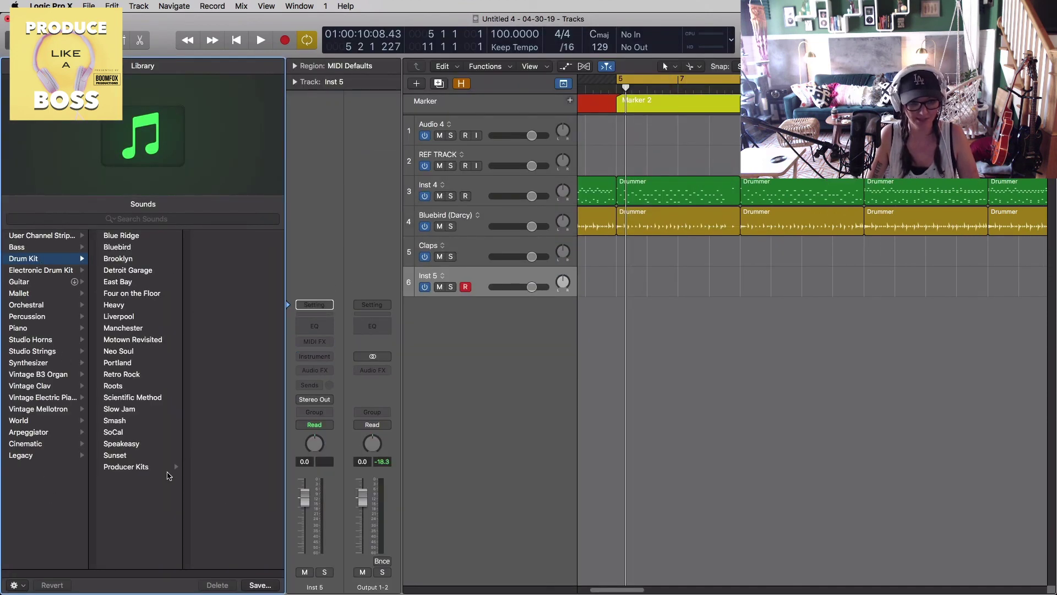
left_click(161, 466)
left_click(232, 258)
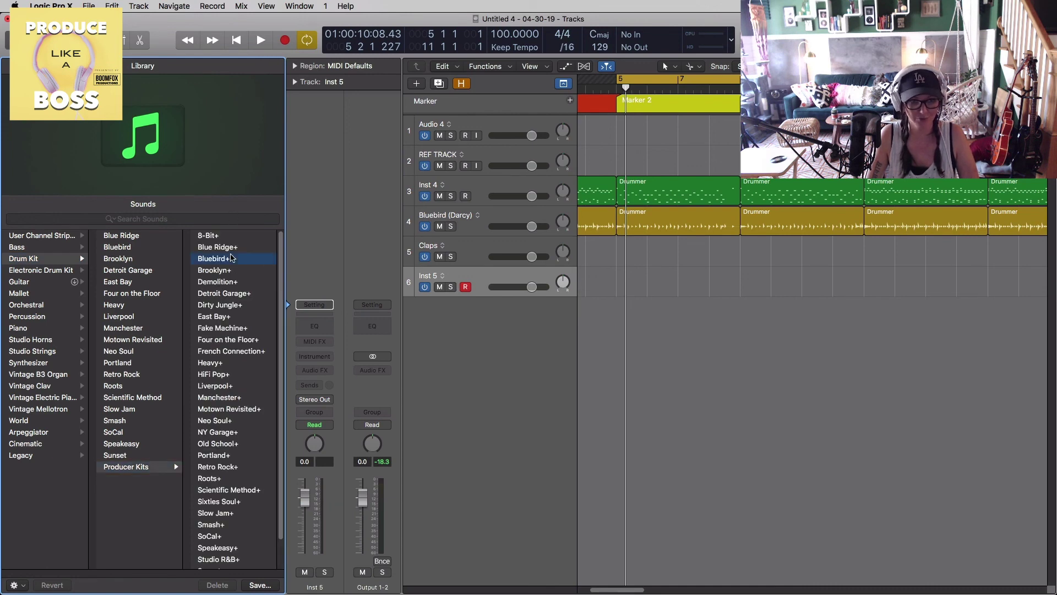
key("y")
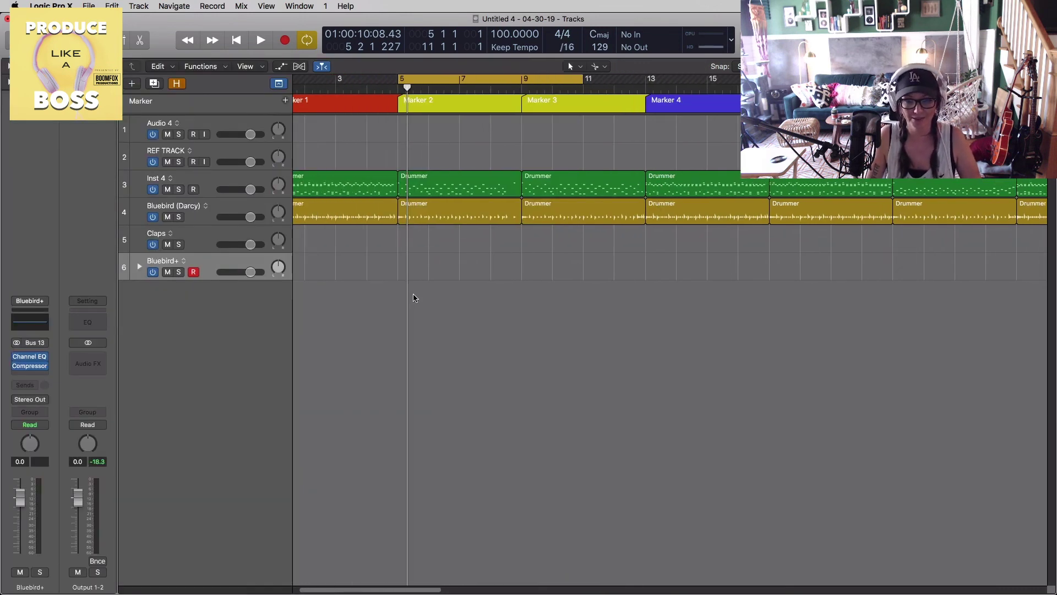
Expand the Bluebird+ track stack and move all Drummer regions from the Bluebird (Darcy) track onto its Overheads track at bar 1
key("super+Left")
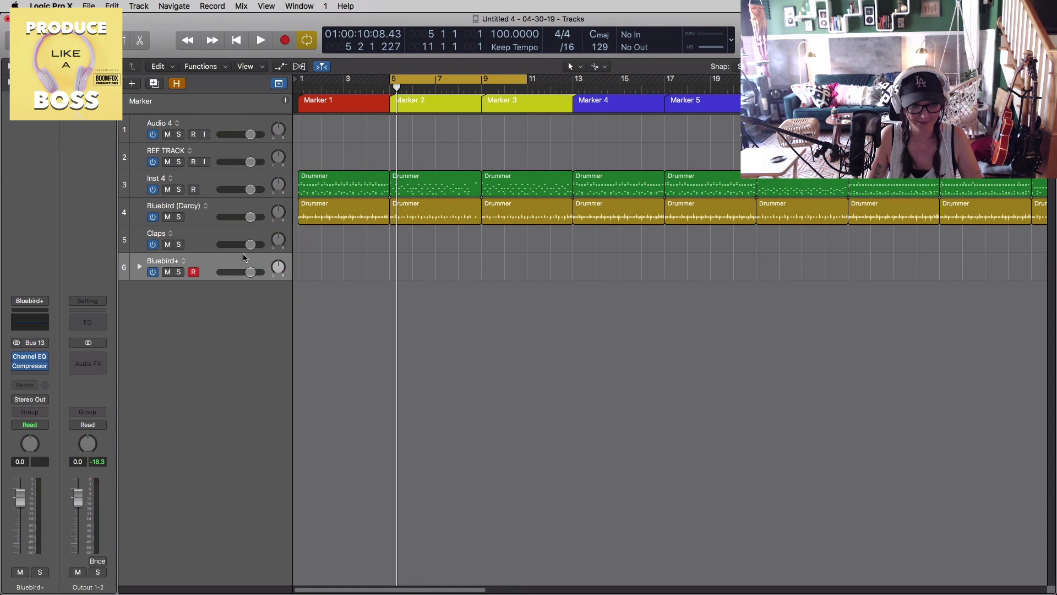
left_click(140, 269)
key("super+Left")
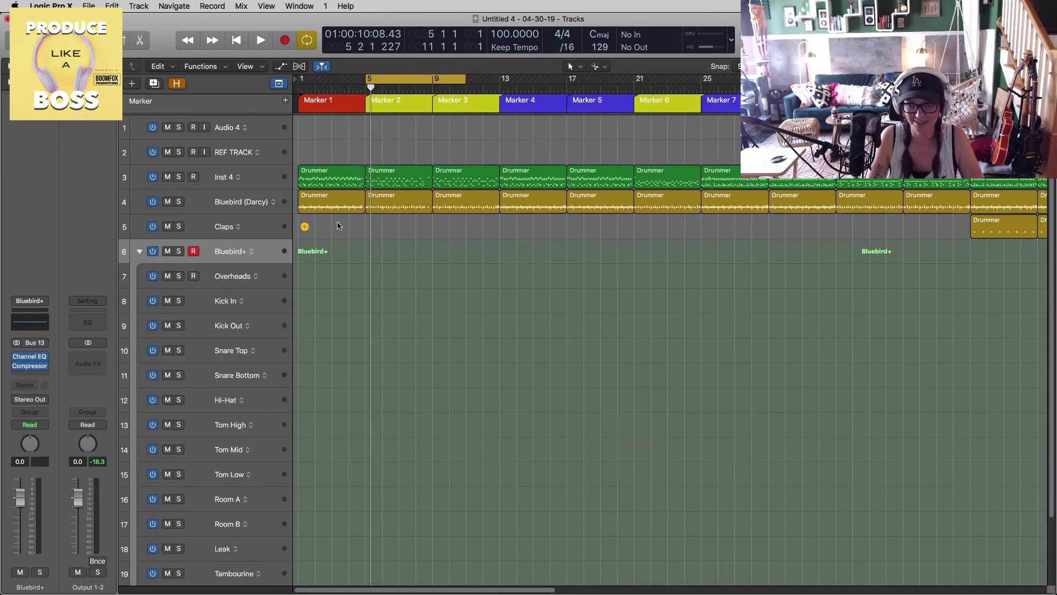
key("super+Left")
left_click_drag(662, 205, 309, 285)
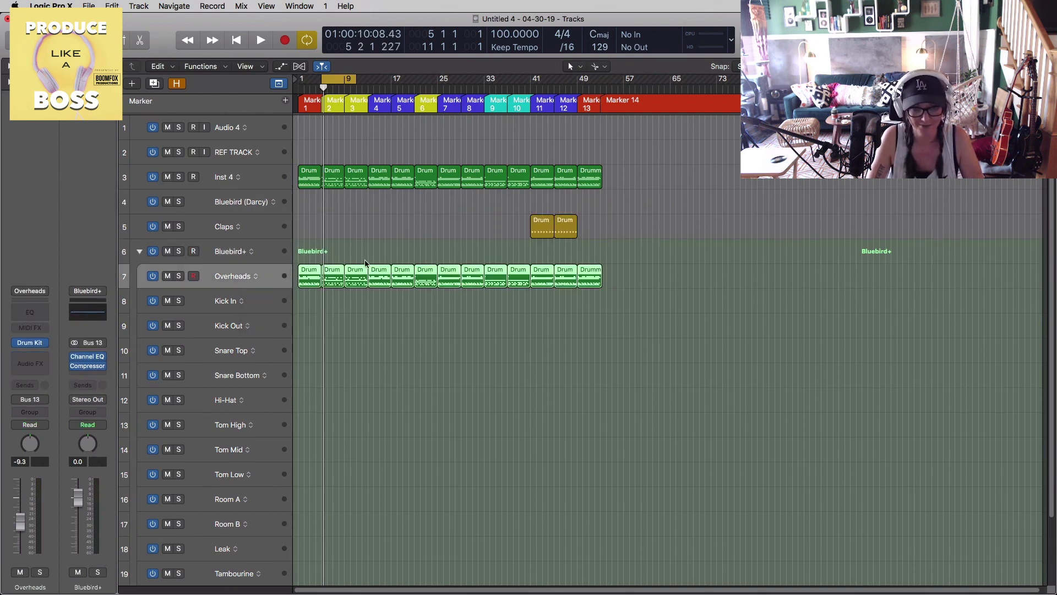
Turn off cycling, return to bar 1 and bounce the Overheads track in place to new tracks, with instrument multi-outputs as additional tracks and normalizing off
left_click(334, 76)
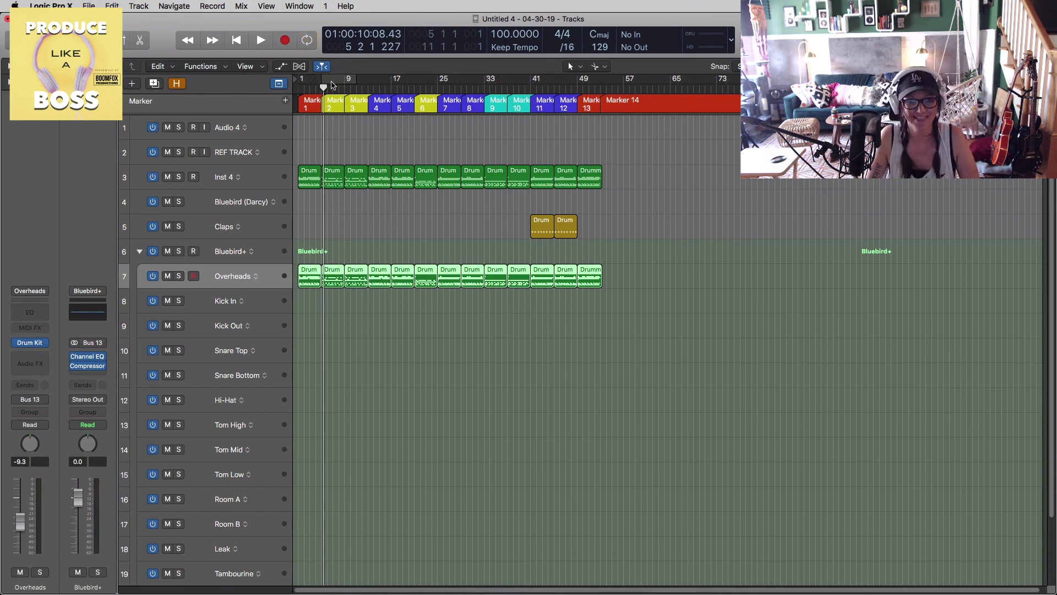
key("Return")
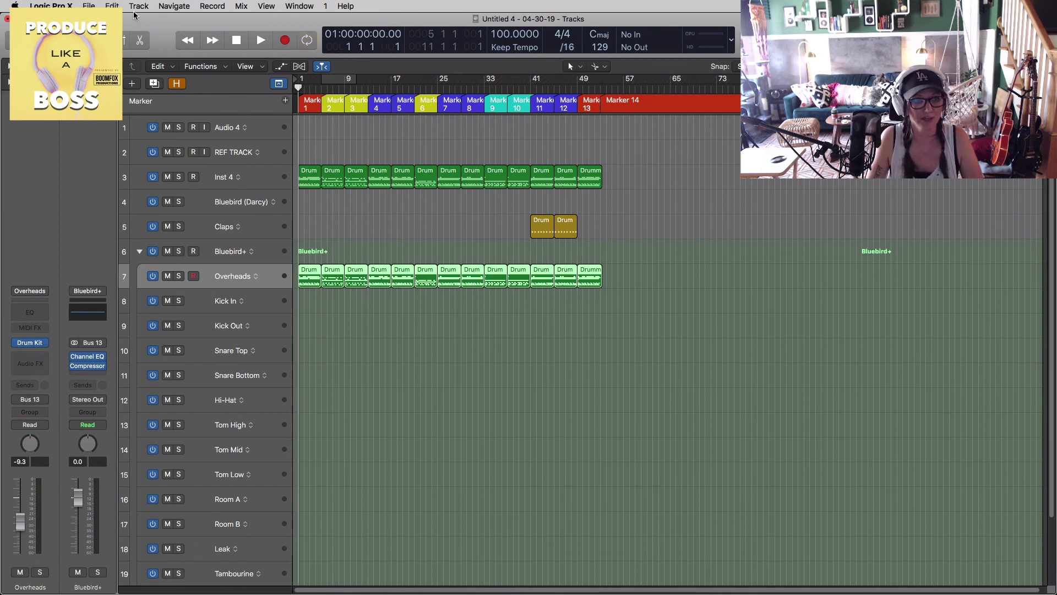
left_click(88, 6)
mouse_move(139, 252)
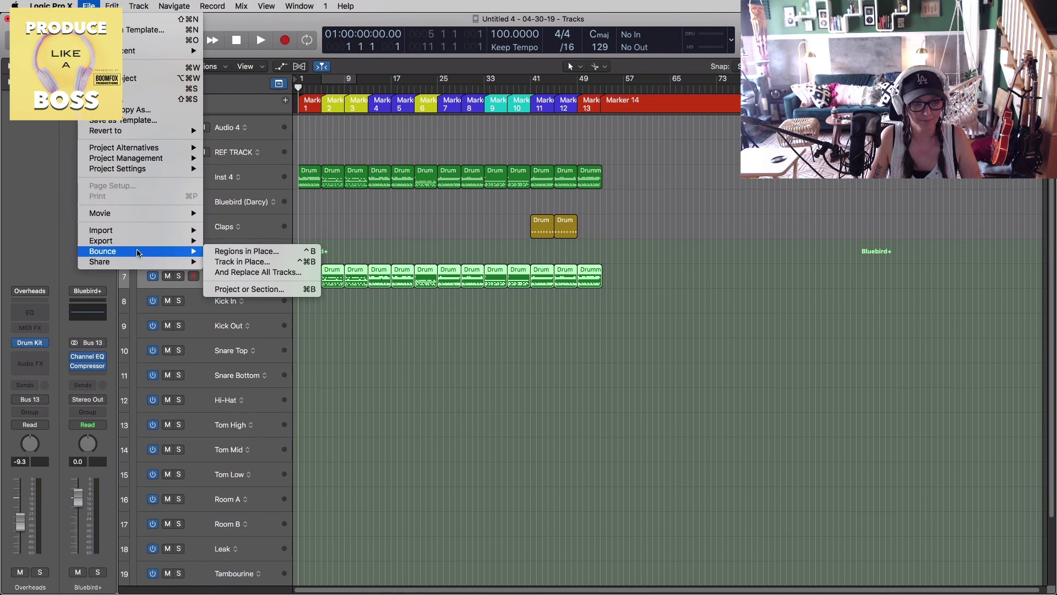
left_click(238, 257)
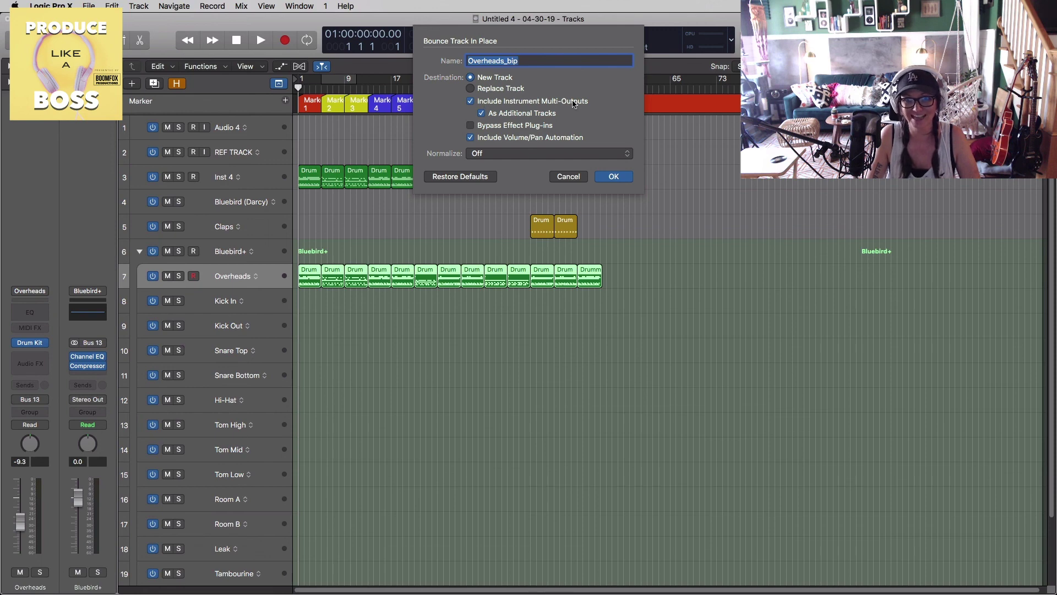
left_click(614, 176)
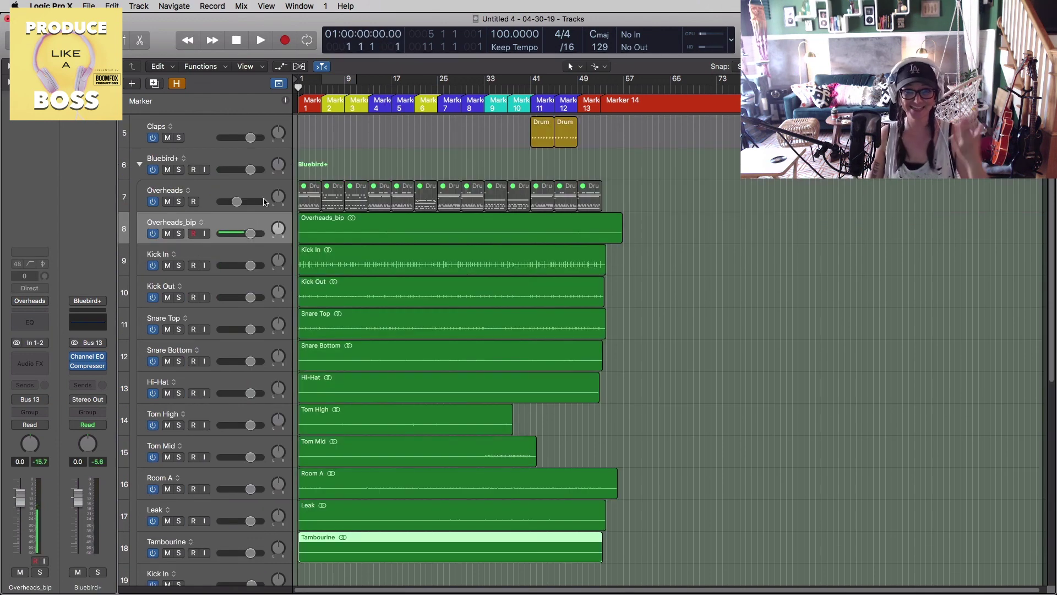
Lower Overheads_bip to about -5.8 dB, reduce the Kick In volume, and adjust the panning of Kick In, Kick Out and Snare Top
left_click_drag(252, 234, 280, 254)
left_click_drag(279, 292, 279, 286)
left_click_drag(279, 324, 277, 315)
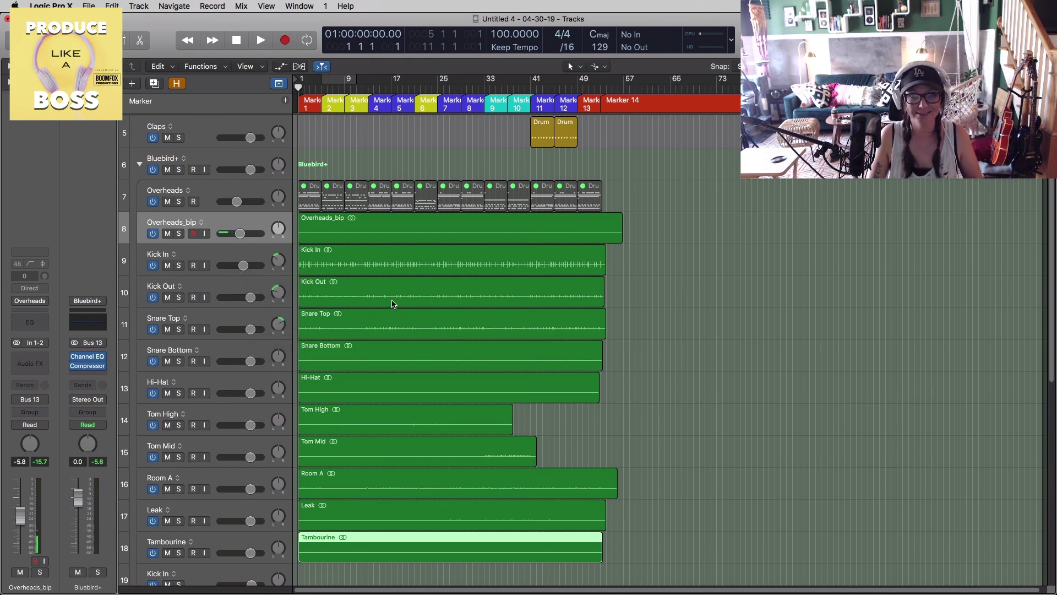